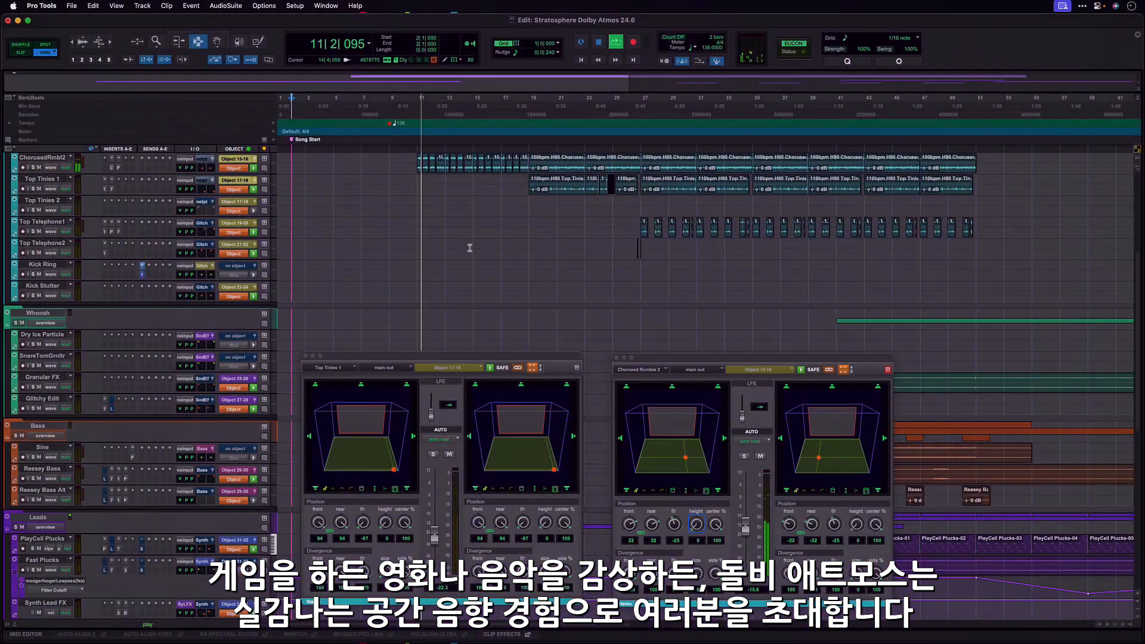
Bring the Back Beat tracks into view and hide the floating panner windows.
{"action": "scroll", "coordinate": [470, 248], "scroll_direction": "up", "scroll_amount": 8}
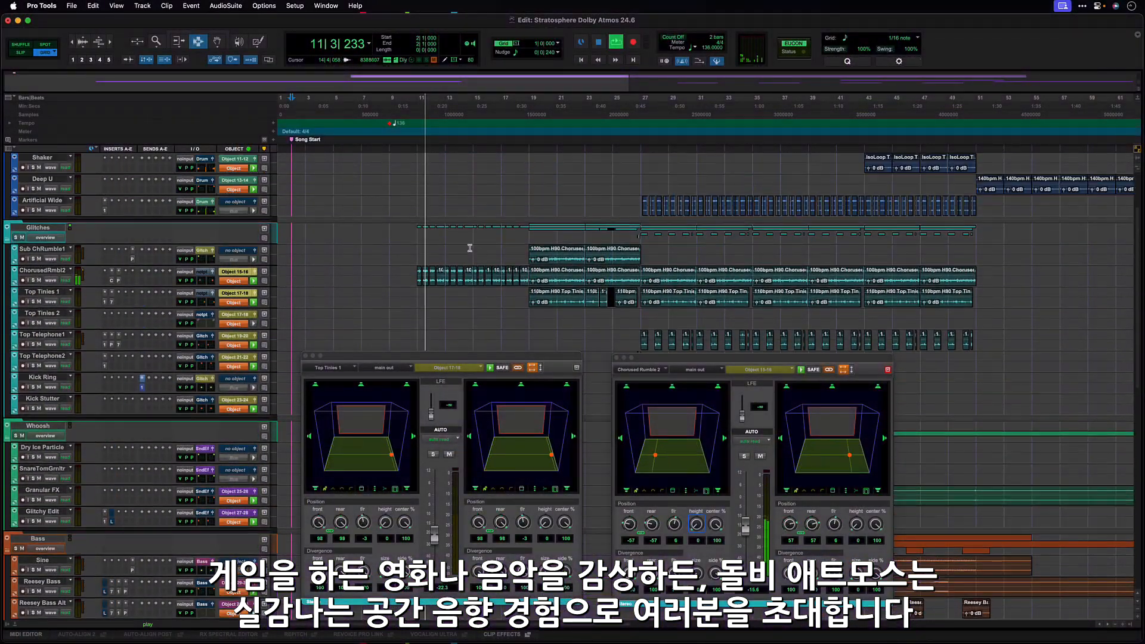
{"action": "scroll", "coordinate": [470, 248], "scroll_direction": "up", "scroll_amount": 2}
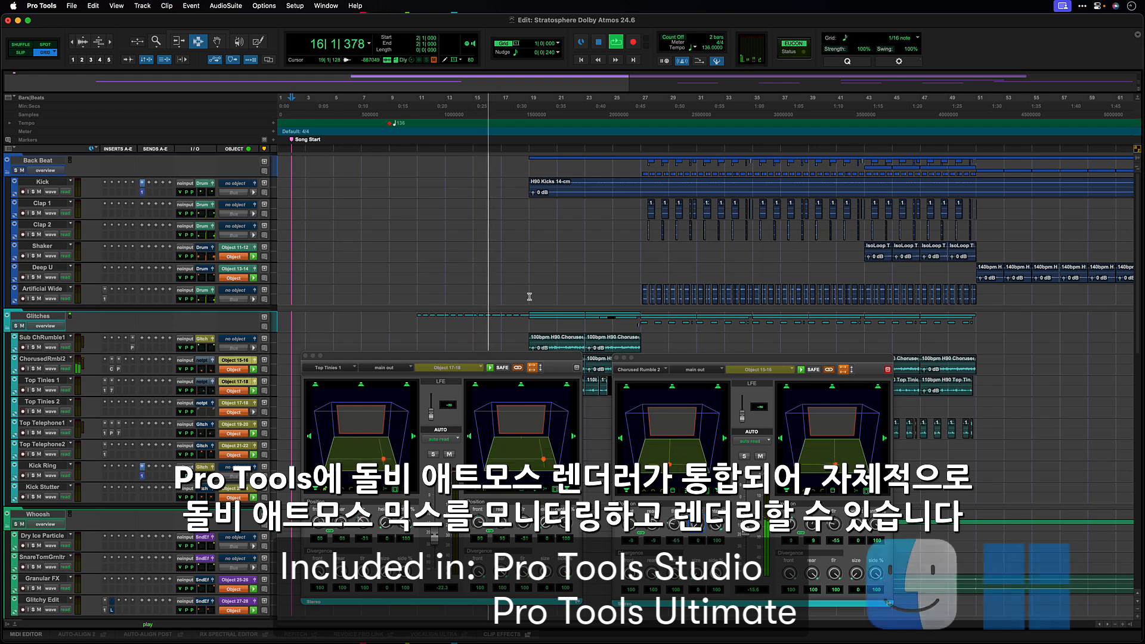
{"action": "key", "text": "ctrl+alt+super+w"}
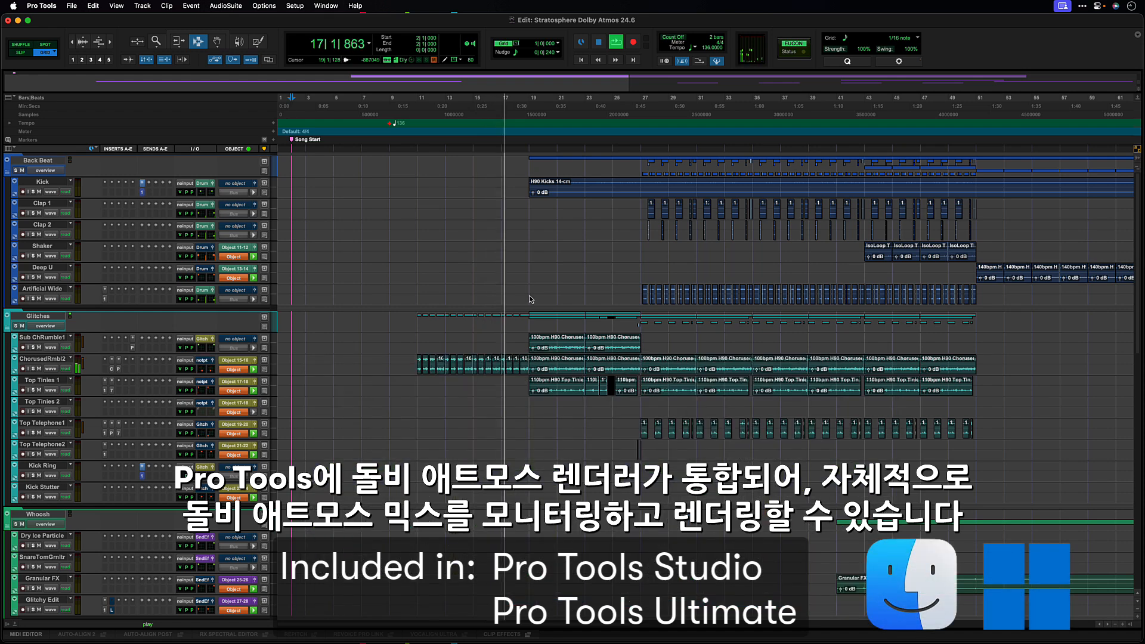
Glance at the mixer, open the Dolby Atmos Renderer window and rotate its 3D room view.
{"action": "key", "text": "super+equal"}
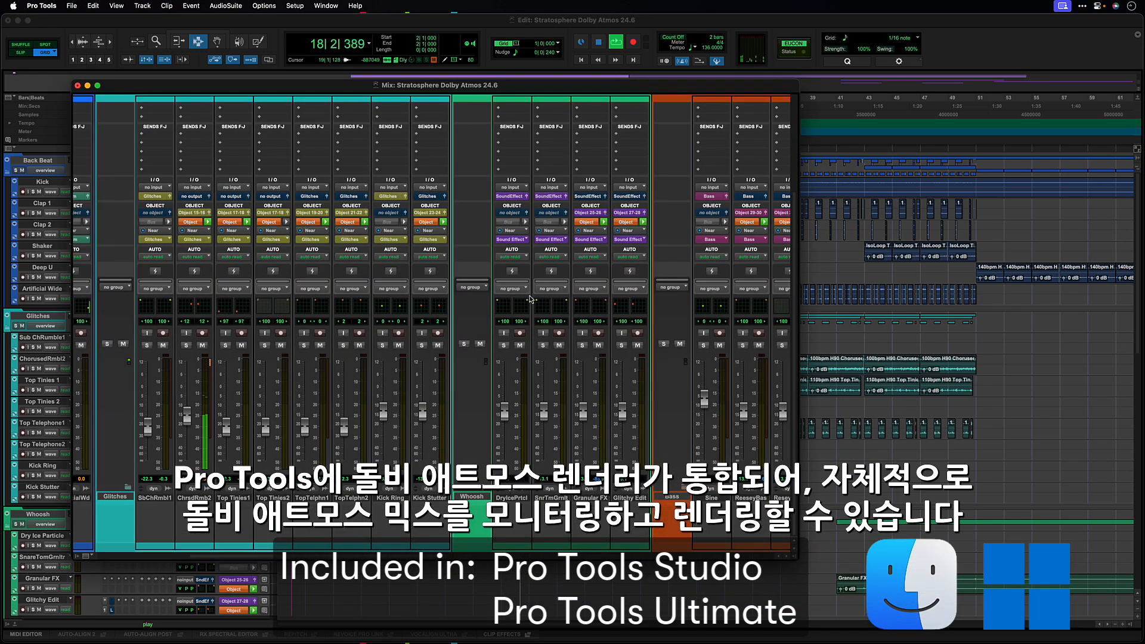
{"action": "key", "text": "super+equal"}
{"action": "key", "text": "alt+super+r"}
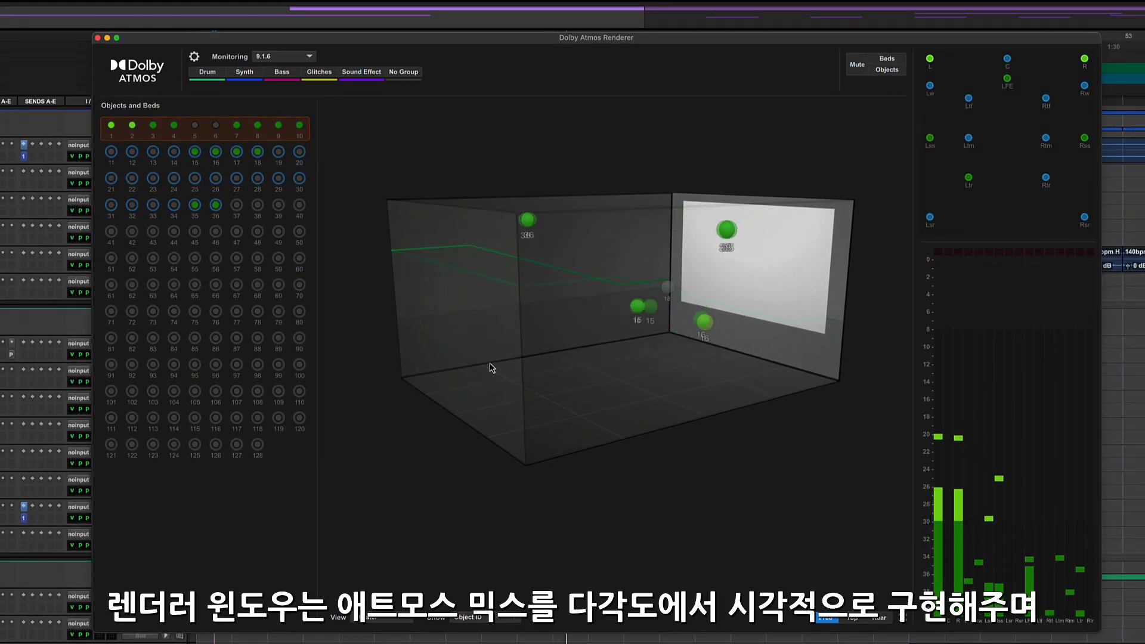
{"action": "left_click_drag", "start_coordinate": [490, 370], "coordinate": [567, 363]}
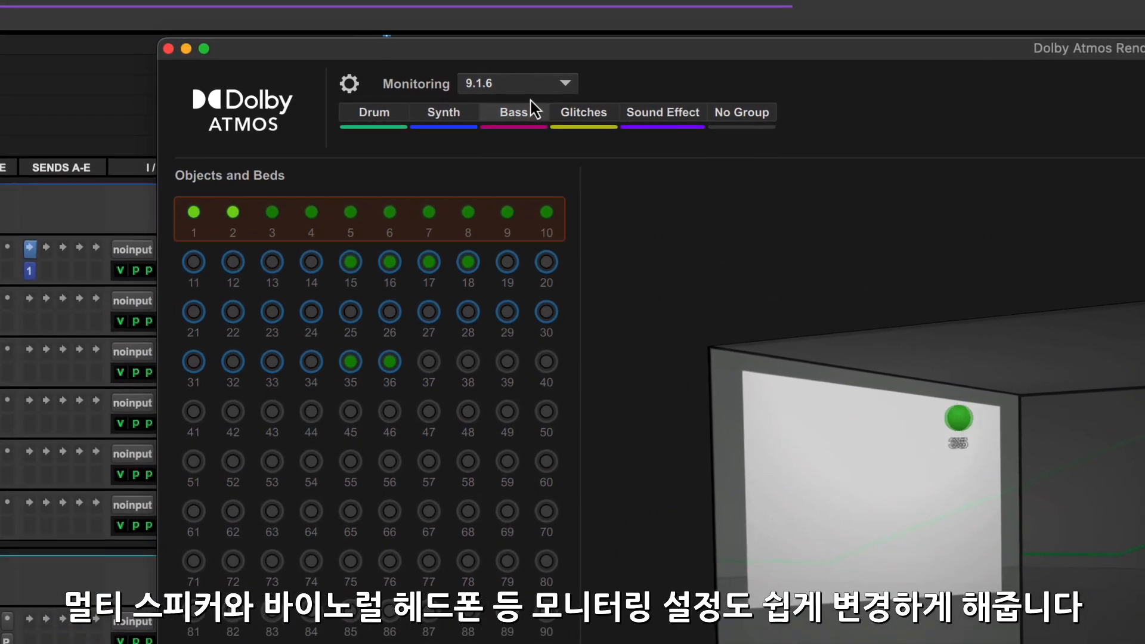
Examine the renderer's monitoring formats and its settings for headphone, loudness and custom re-renders, I/O, trim and downmix, and groups.
{"action": "left_click", "coordinate": [527, 88]}
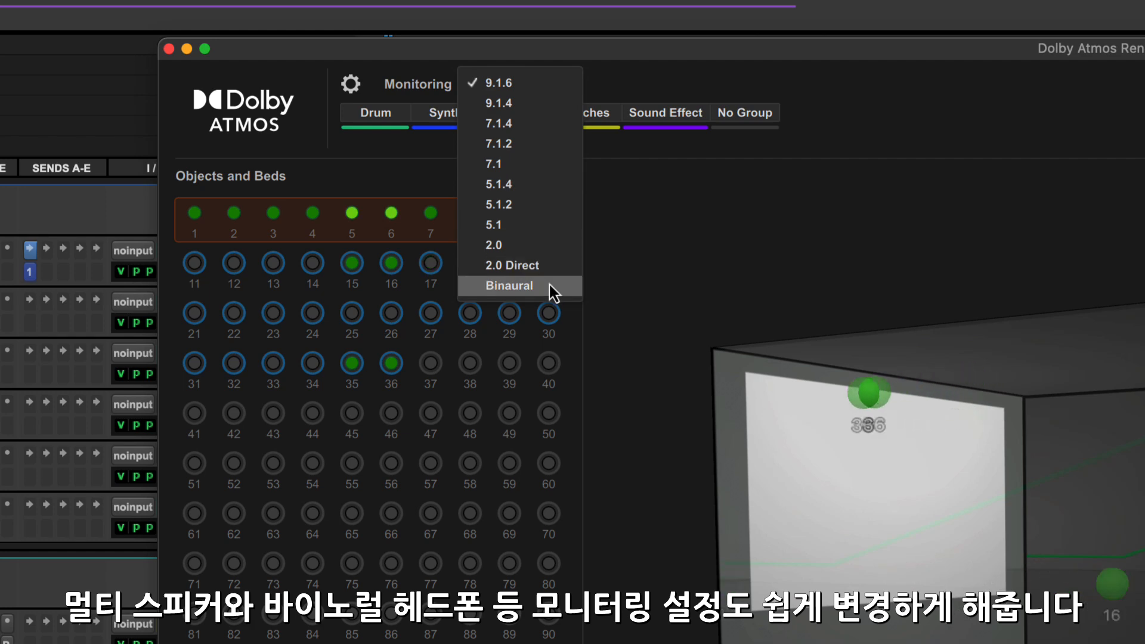
{"action": "left_click", "coordinate": [642, 278]}
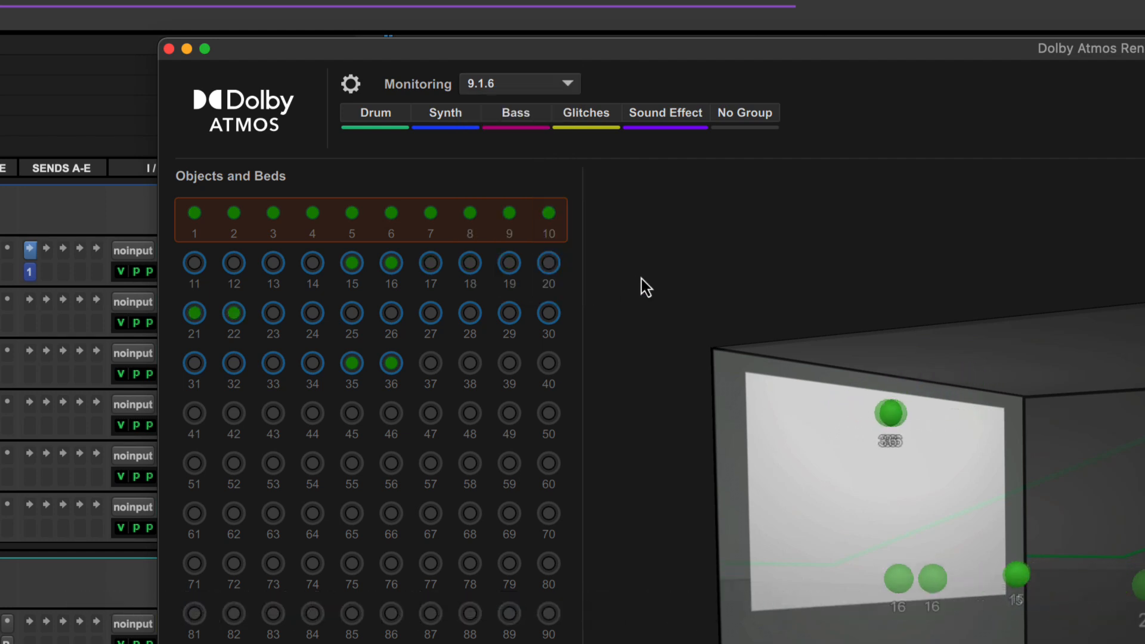
{"action": "left_click", "coordinate": [345, 84]}
{"action": "left_click", "coordinate": [335, 121]}
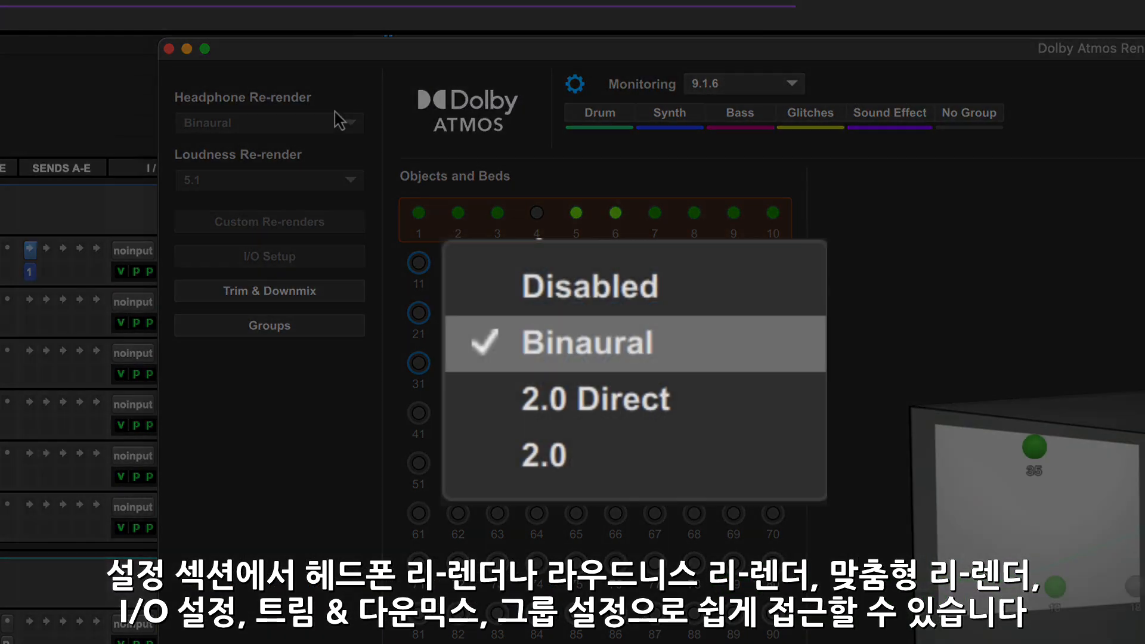
{"action": "left_click", "coordinate": [333, 180]}
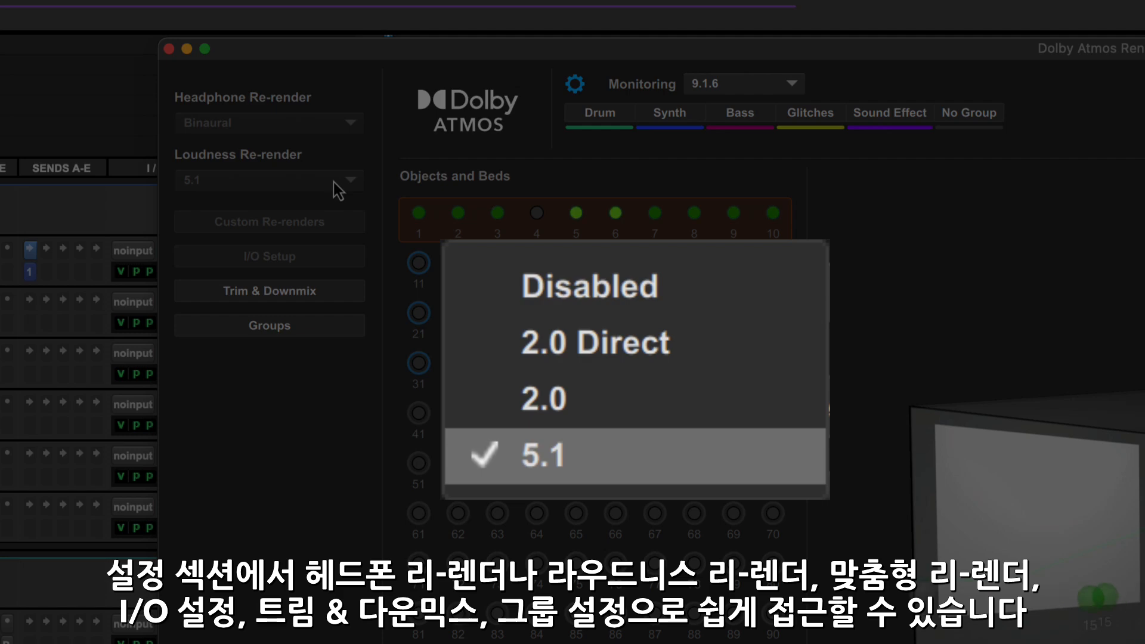
{"action": "left_click", "coordinate": [330, 223]}
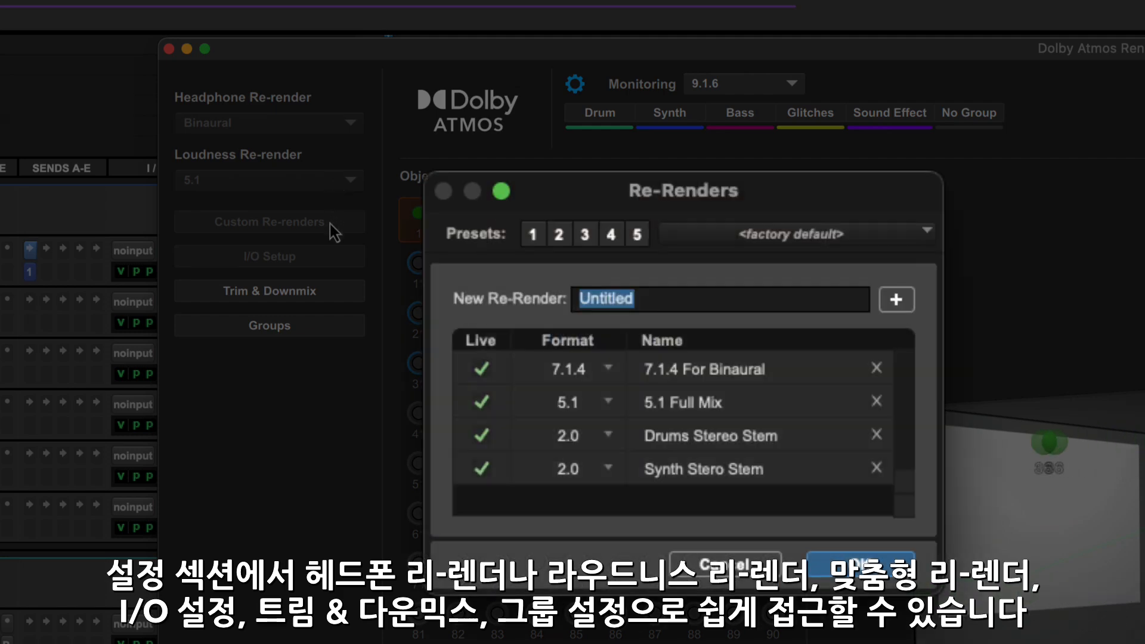
{"action": "left_click", "coordinate": [324, 256]}
{"action": "left_click", "coordinate": [323, 291]}
{"action": "left_click", "coordinate": [320, 325]}
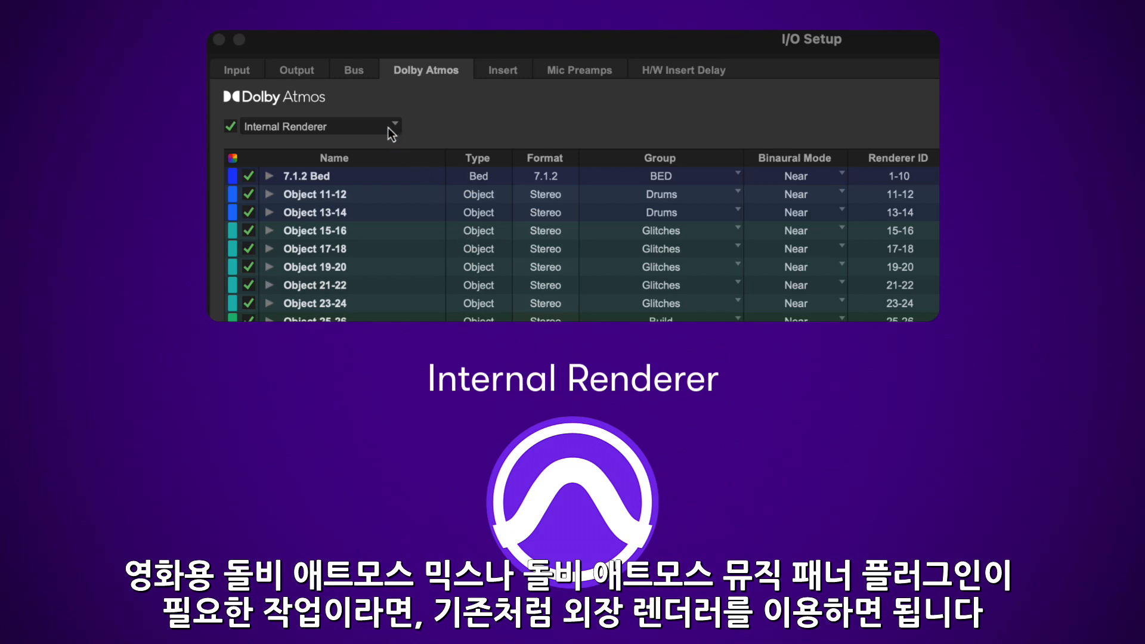
Set the Dolby Atmos setup to External Renderer with the renderer host 192.168.1.215.
{"action": "left_click", "coordinate": [388, 127]}
{"action": "left_click", "coordinate": [413, 159]}
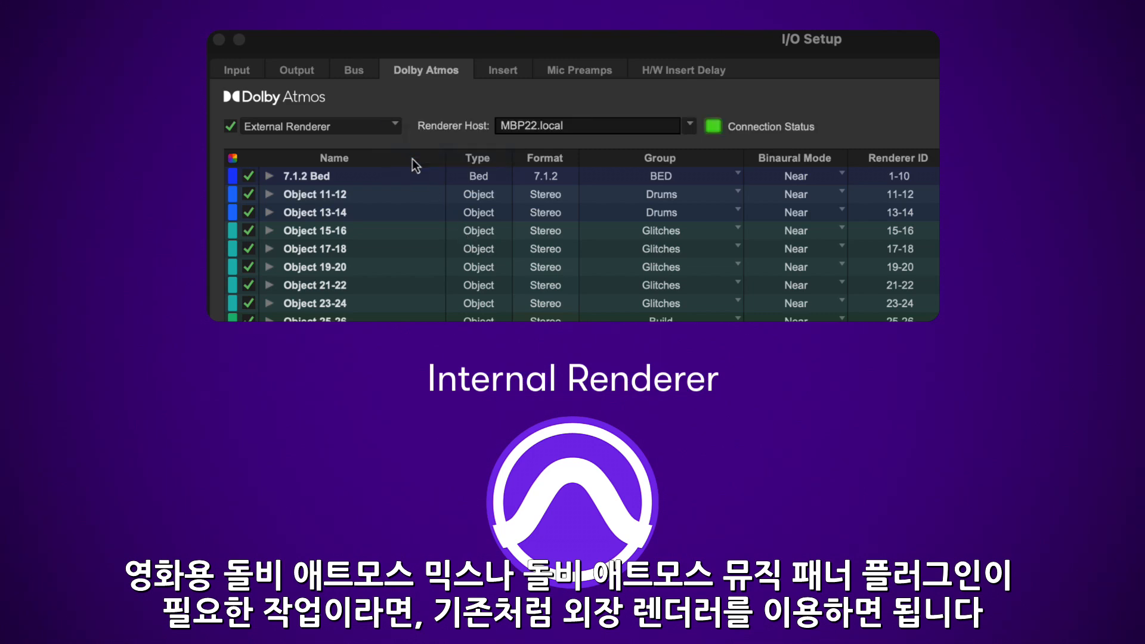
{"action": "left_click", "coordinate": [691, 125]}
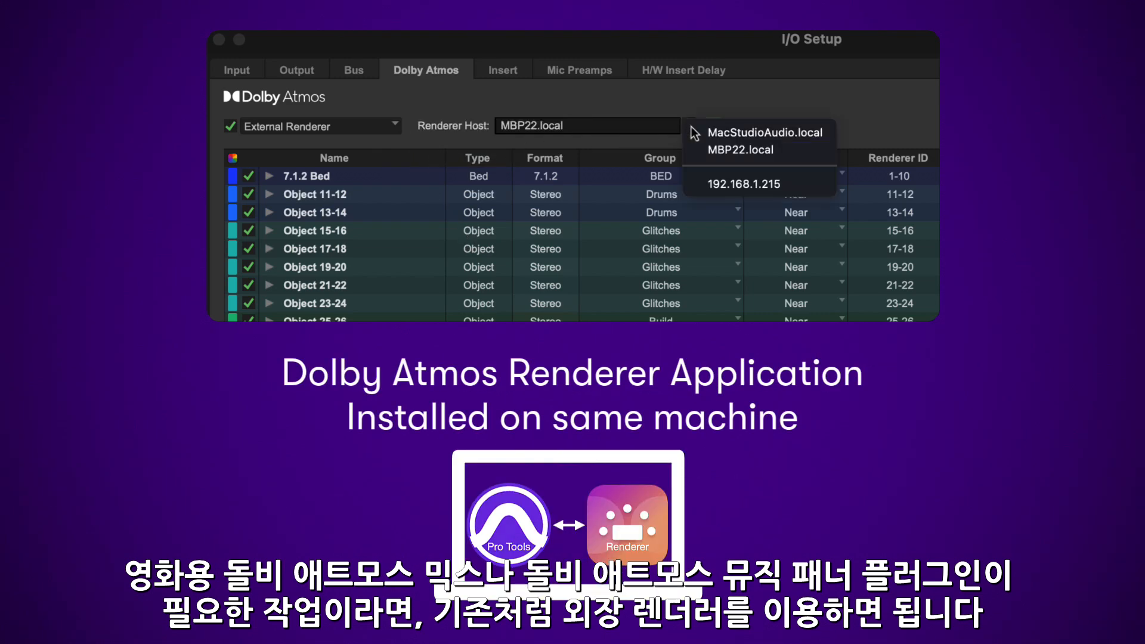
{"action": "left_click", "coordinate": [737, 185]}
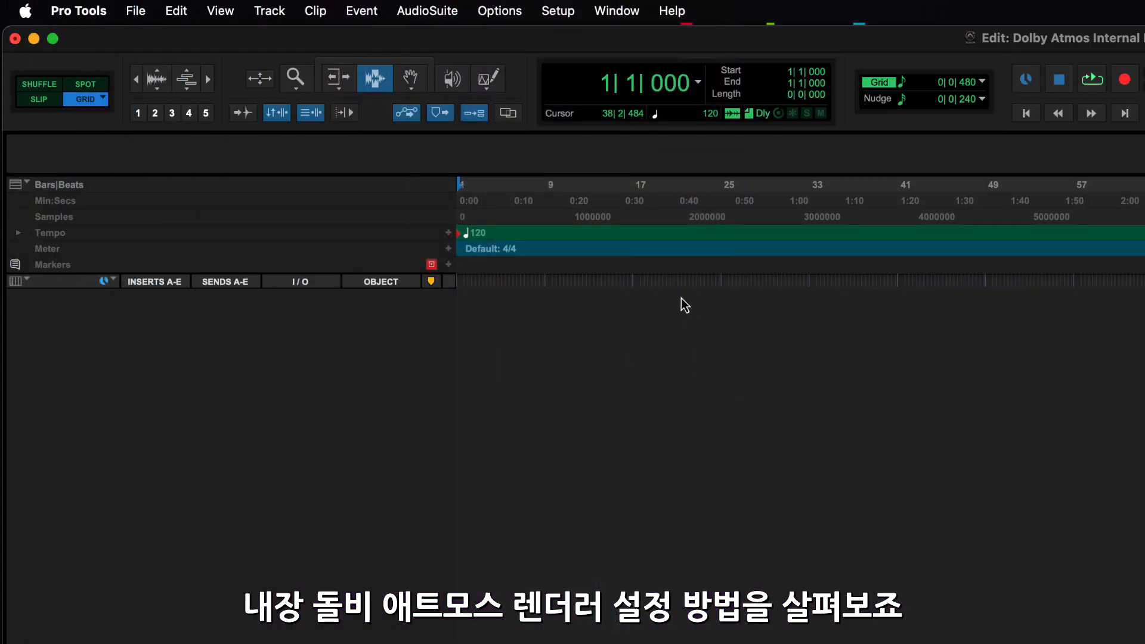
Open the I/O setup and examine the monitor path choices and the formats available for the 9.1.4 output path.
{"action": "left_click", "coordinate": [557, 15]}
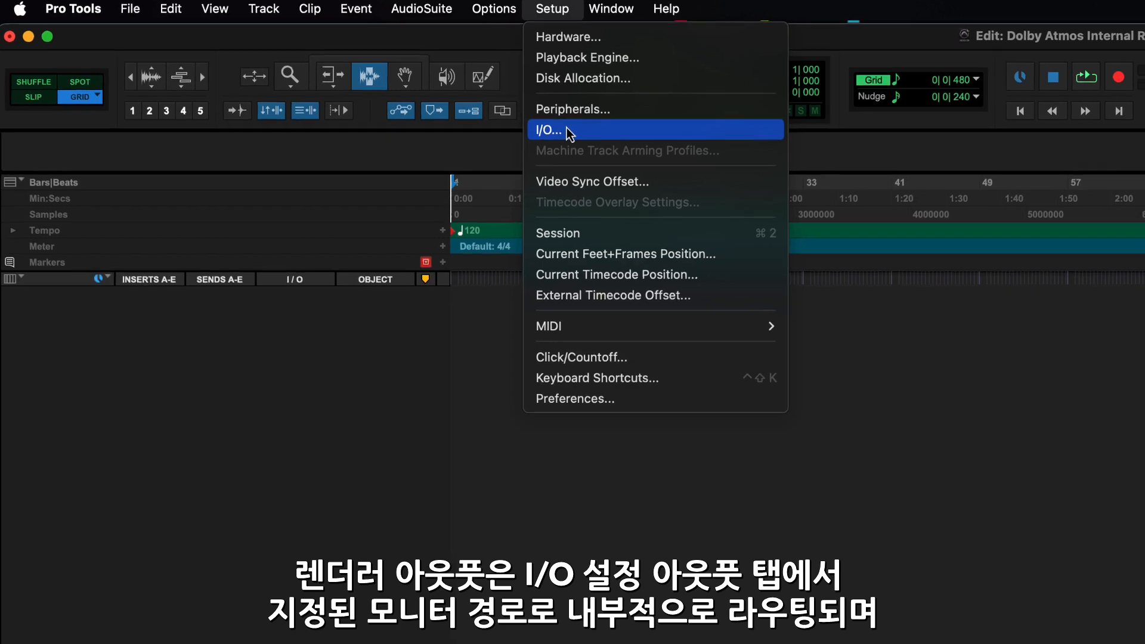
{"action": "left_click", "coordinate": [569, 132]}
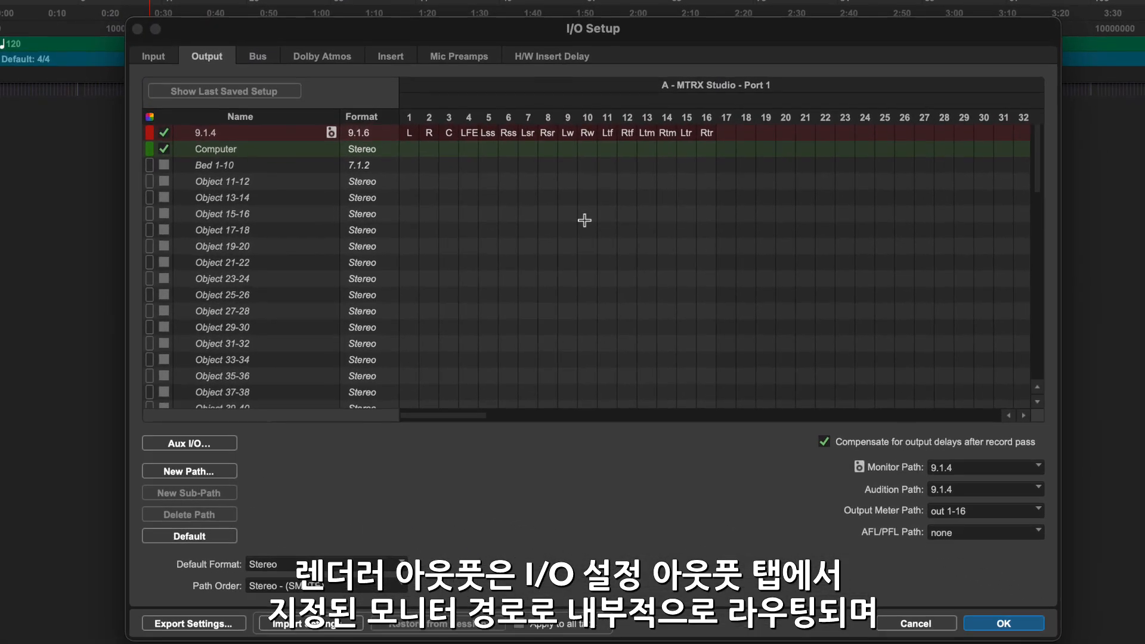
{"action": "left_click", "coordinate": [966, 471]}
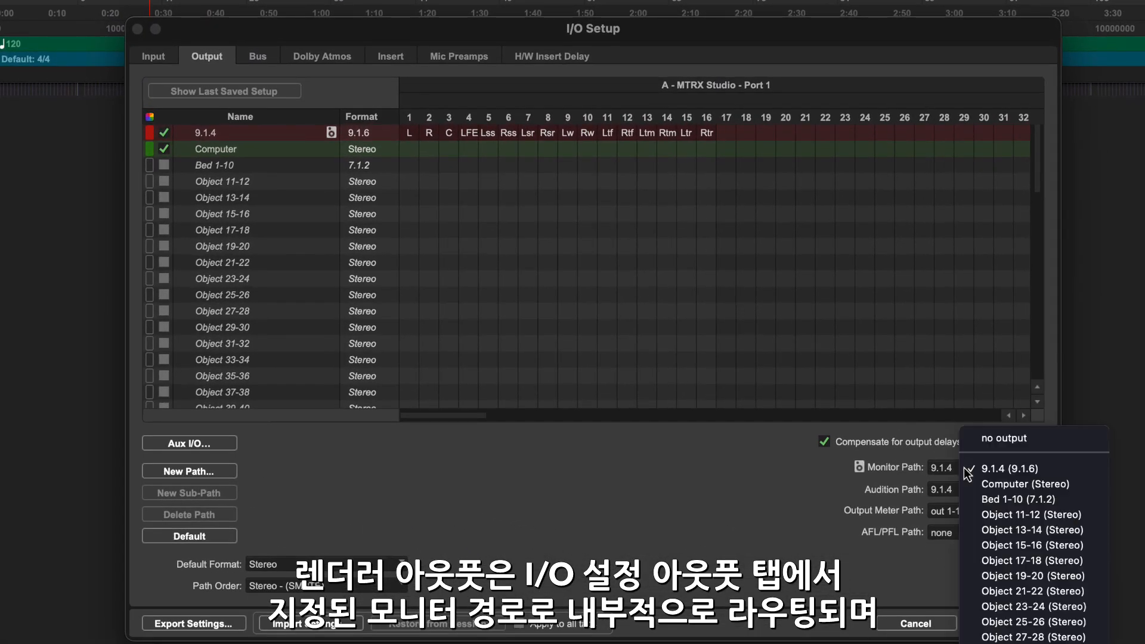
{"action": "left_click", "coordinate": [783, 471]}
{"action": "left_click", "coordinate": [363, 138]}
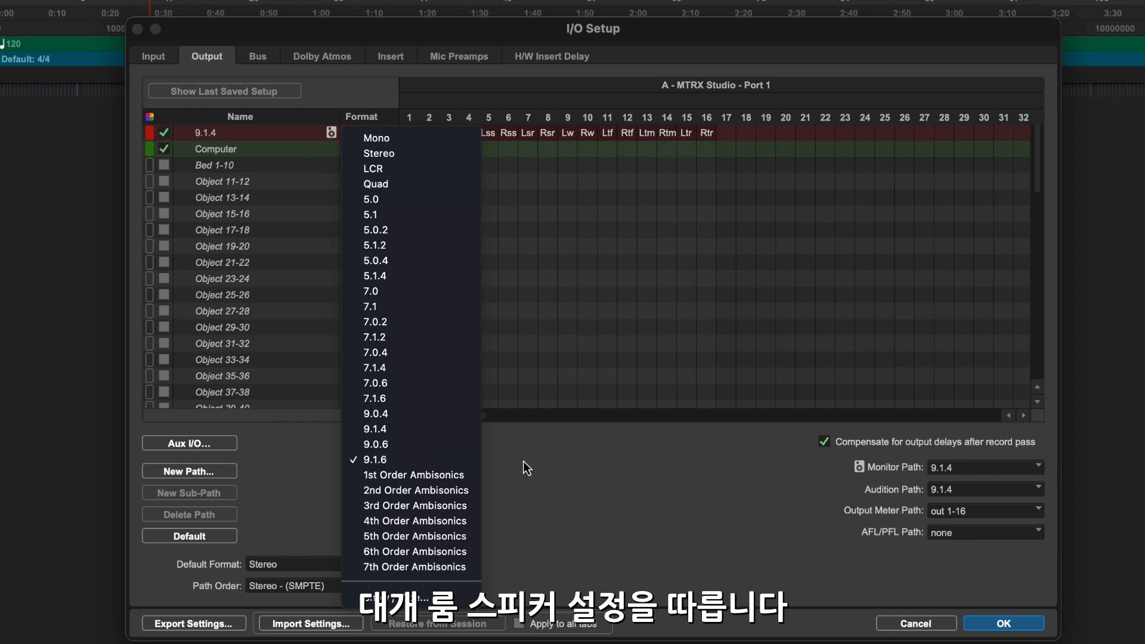
{"action": "left_click", "coordinate": [583, 474]}
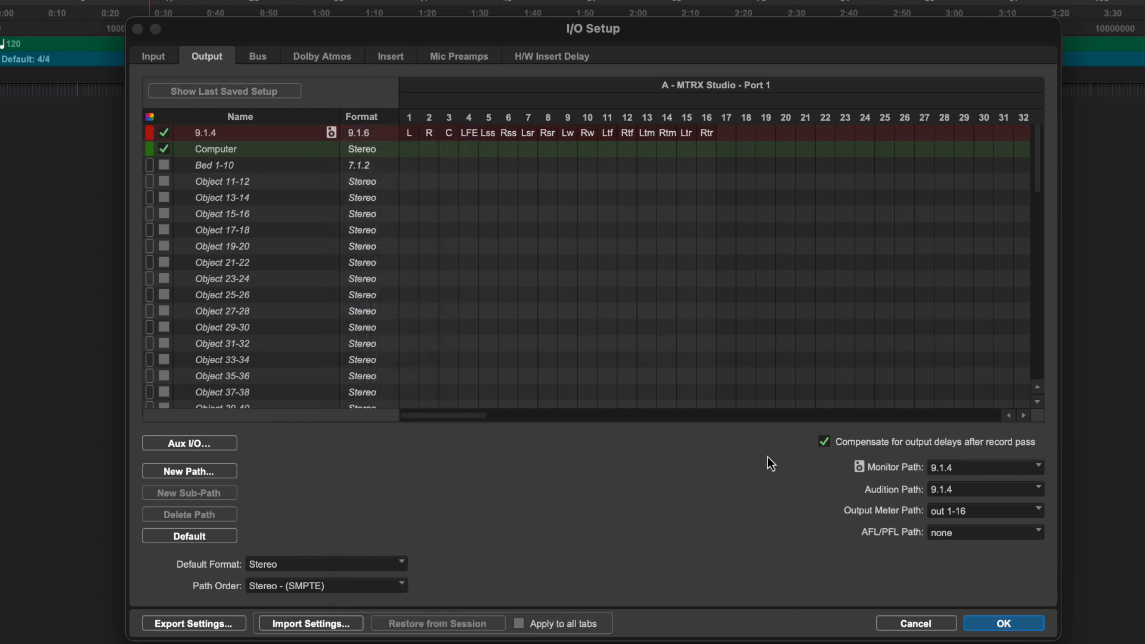
{"action": "left_click", "coordinate": [1012, 623]}
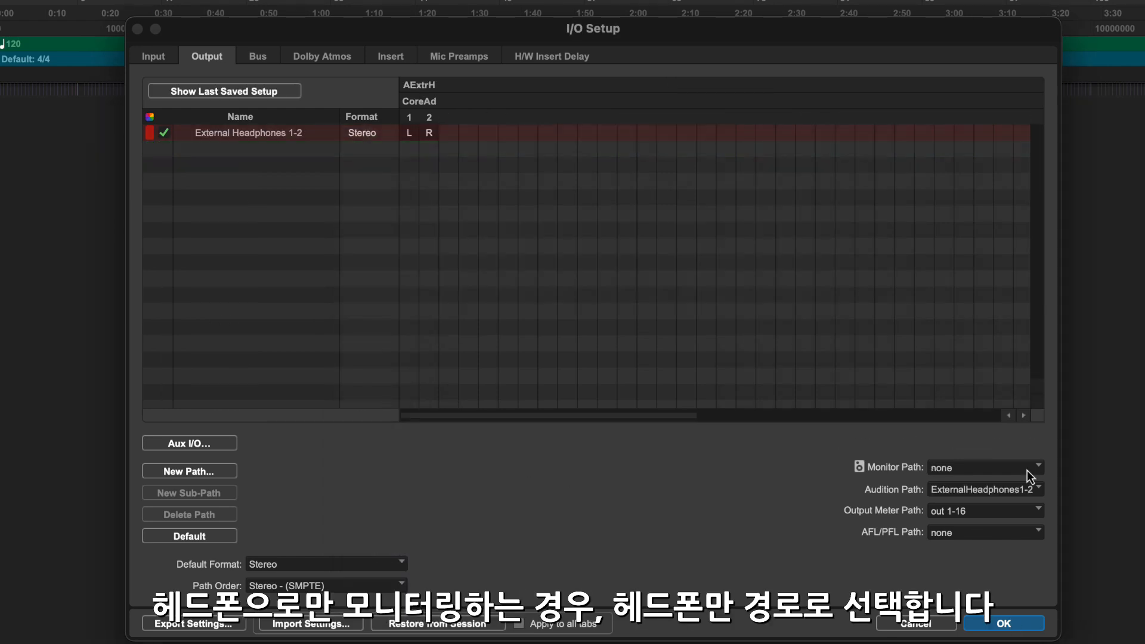
Set the monitor path to External Headphones 1-2.
{"action": "left_click", "coordinate": [1030, 470]}
{"action": "left_click", "coordinate": [1056, 512]}
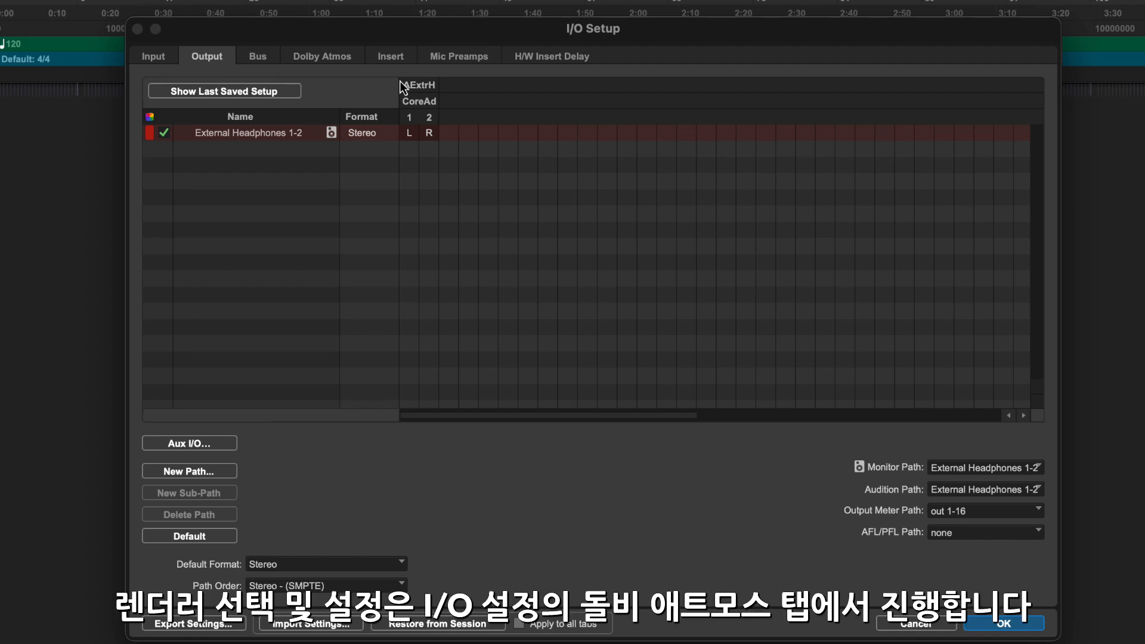
Enable Dolby Atmos for the session in the I/O setup.
{"action": "left_click", "coordinate": [320, 54]}
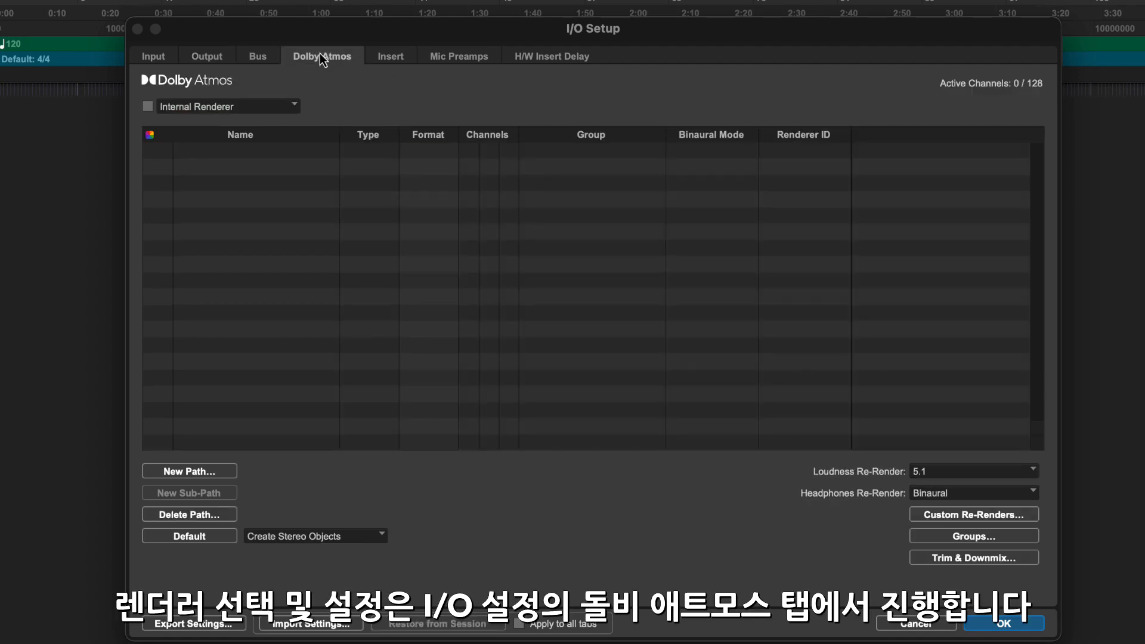
{"action": "left_click", "coordinate": [147, 107]}
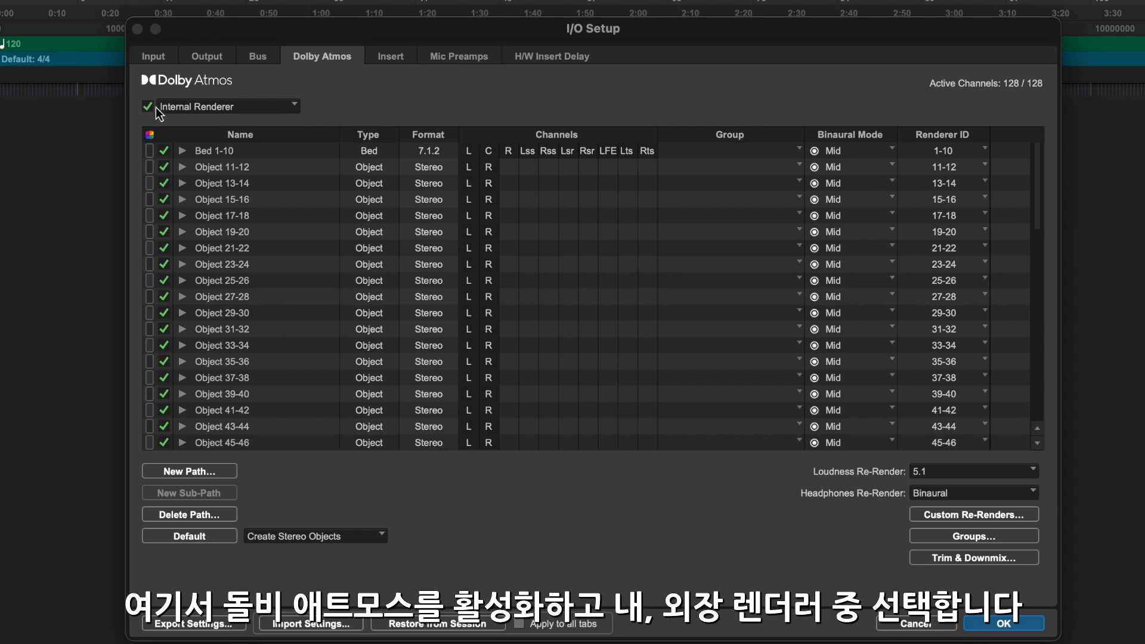
Try the External Renderer with host 192.168.1.215 and switch back to the Internal Renderer.
{"action": "left_click", "coordinate": [201, 102]}
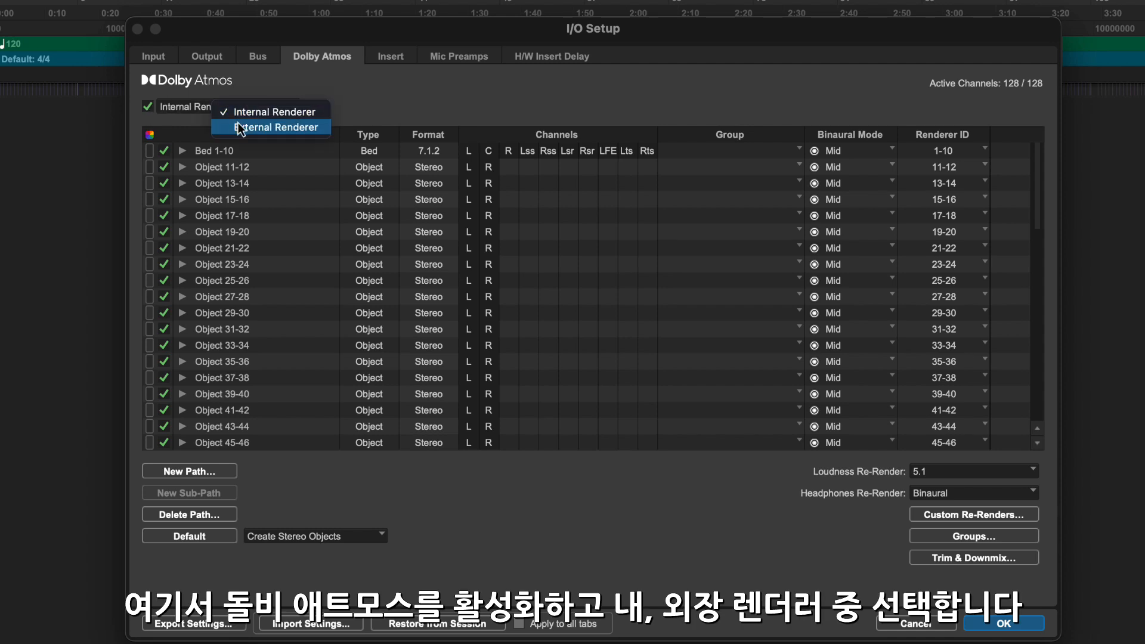
{"action": "left_click", "coordinate": [238, 124]}
{"action": "left_click", "coordinate": [556, 107]}
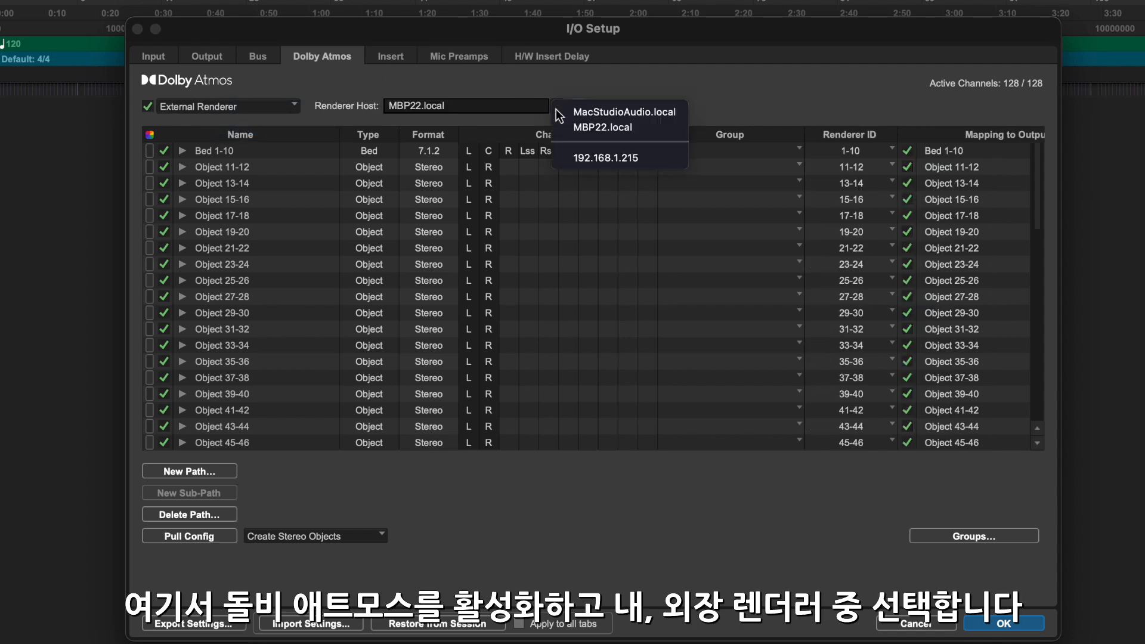
{"action": "left_click", "coordinate": [602, 159]}
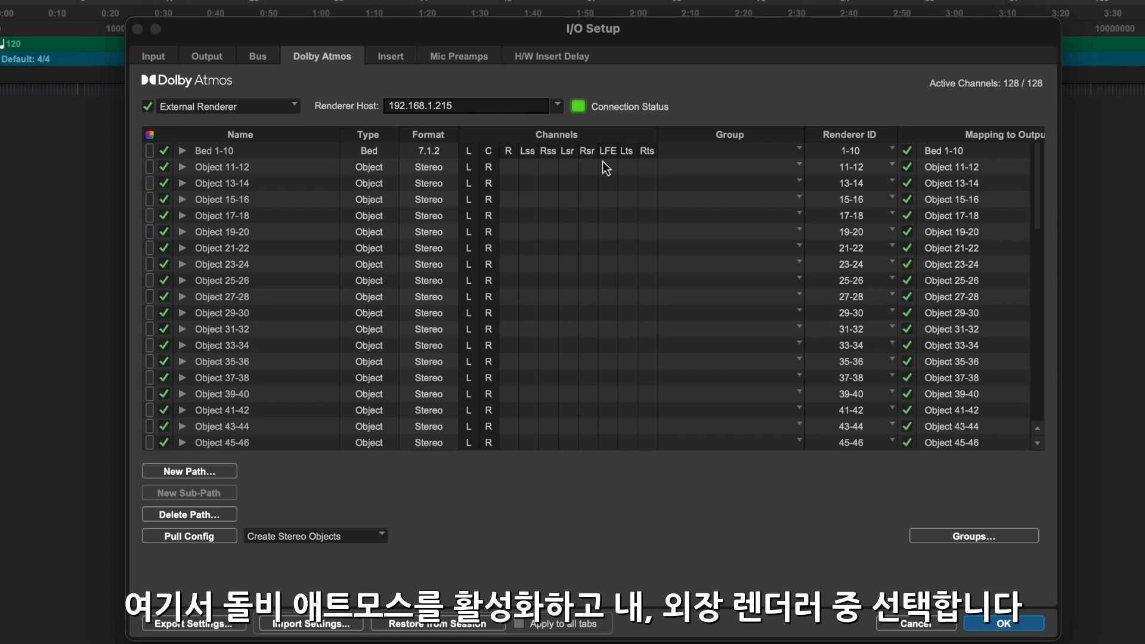
{"action": "left_click", "coordinate": [277, 112]}
{"action": "left_click", "coordinate": [318, 90]}
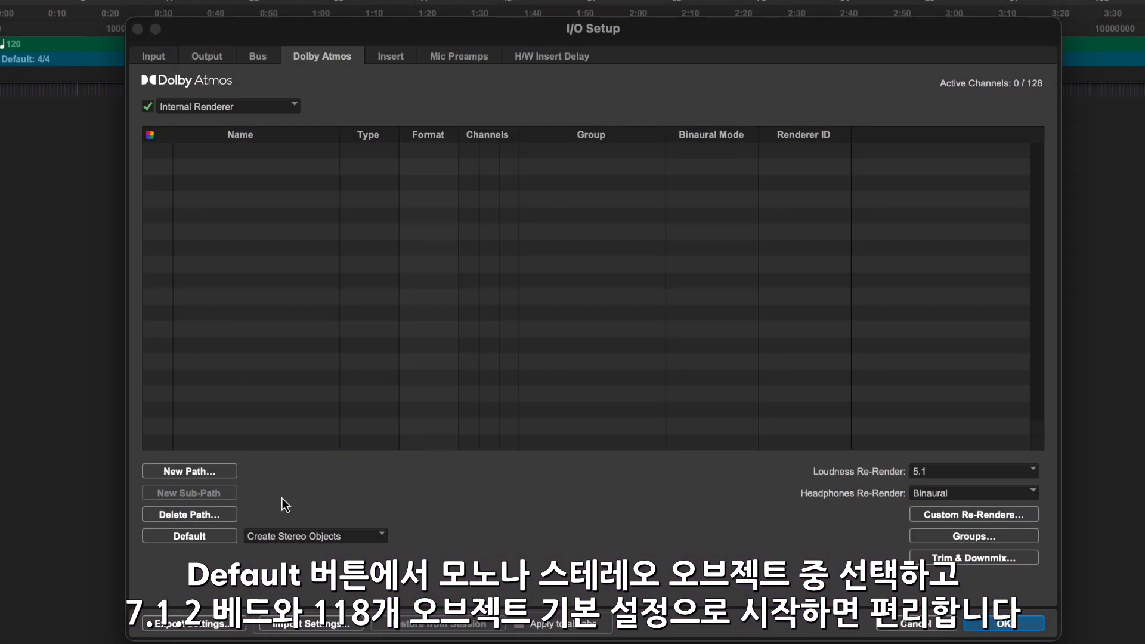
Create the default Dolby Atmos bed and stereo object paths, and expand Object 11-12 to show its mono sub-paths.
{"action": "left_click", "coordinate": [295, 536]}
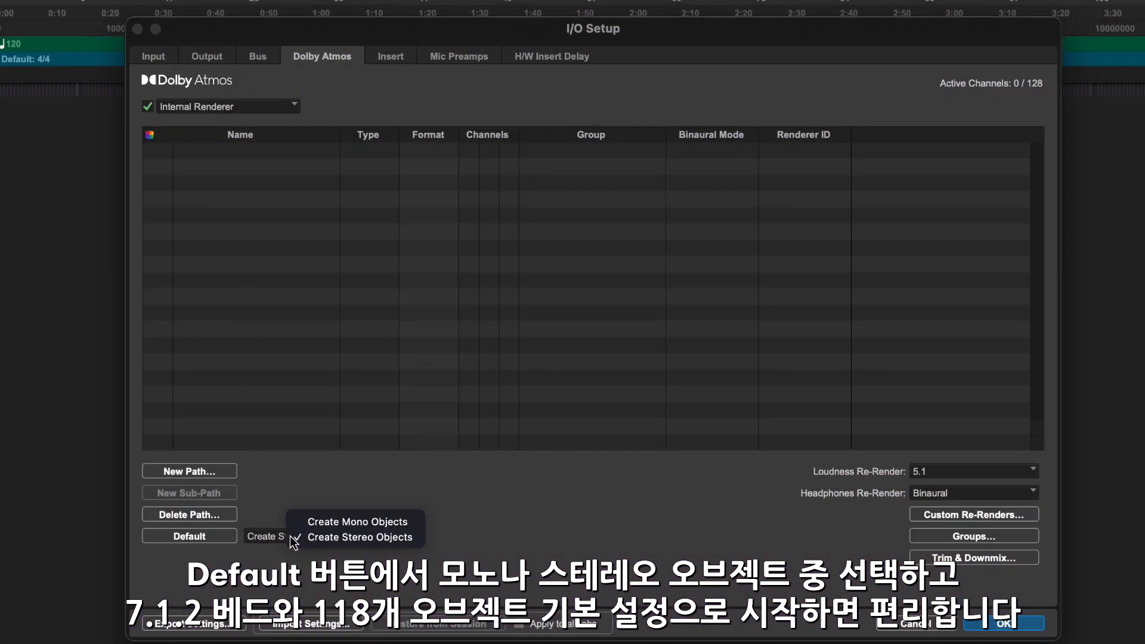
{"action": "left_click", "coordinate": [324, 536]}
{"action": "left_click", "coordinate": [200, 538]}
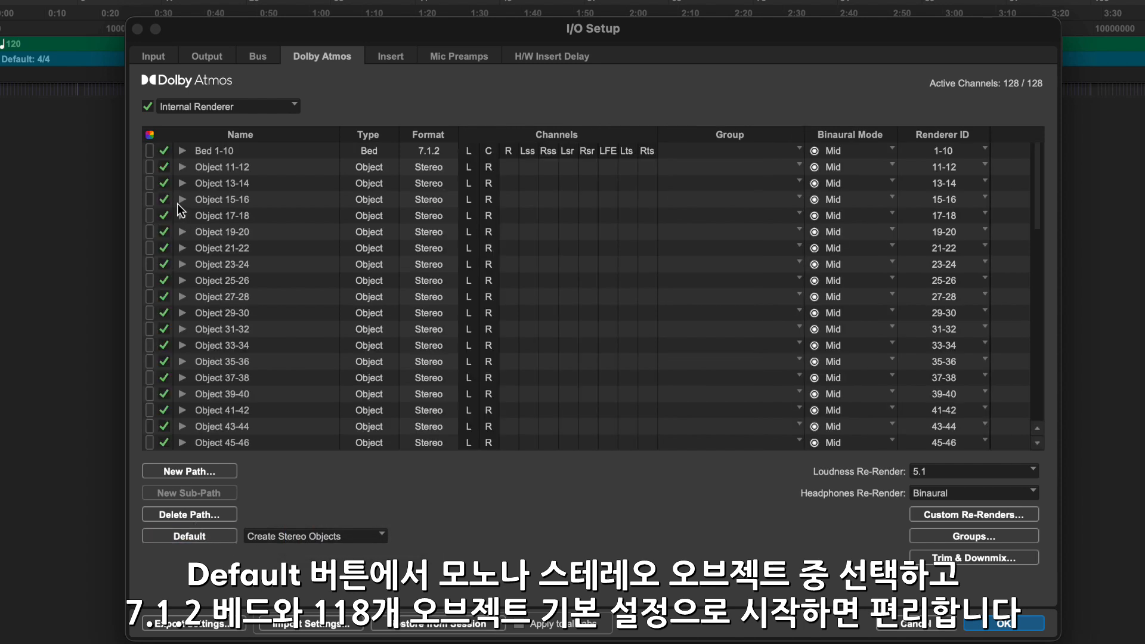
{"action": "left_click", "coordinate": [183, 168]}
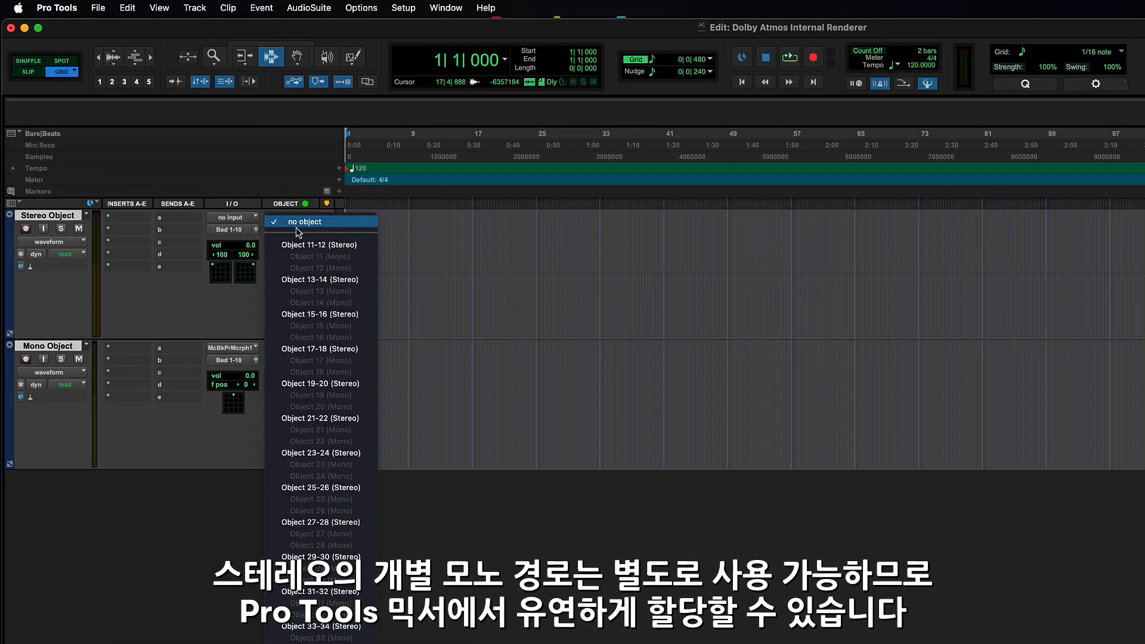
Assign Object 11-12 to the Stereo Object track and switch its output from bus to object.
{"action": "left_click", "coordinate": [316, 246]}
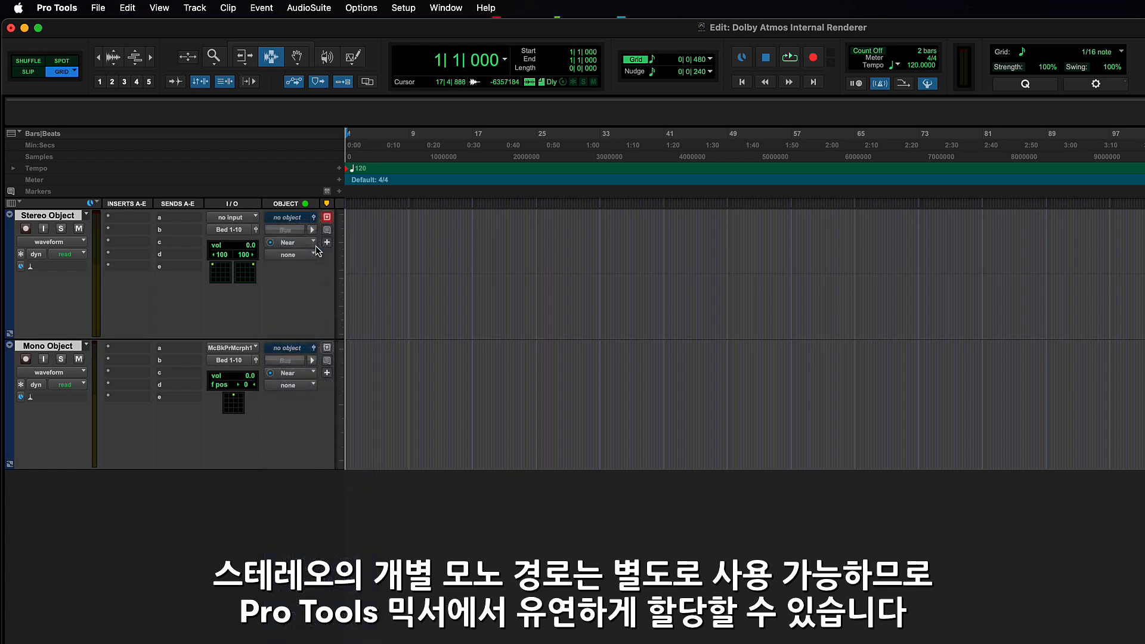
{"action": "left_click", "coordinate": [291, 231]}
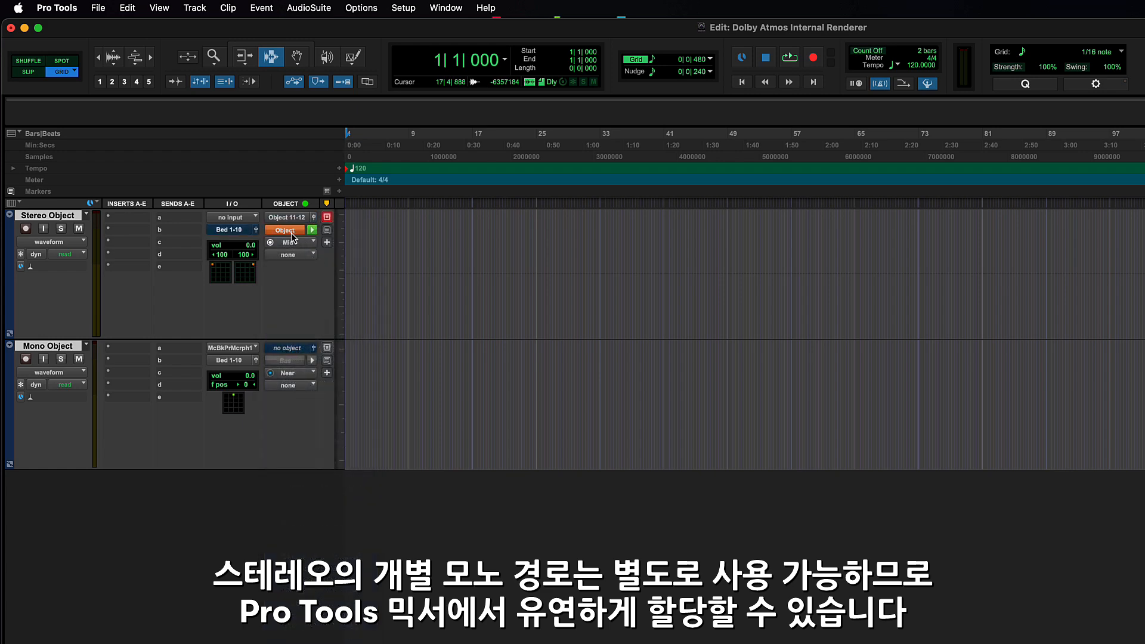
Assign the mono path Object 13 to the Mono Object track and switch its output from bus to object.
{"action": "left_click", "coordinate": [291, 348]}
{"action": "left_click", "coordinate": [320, 421]}
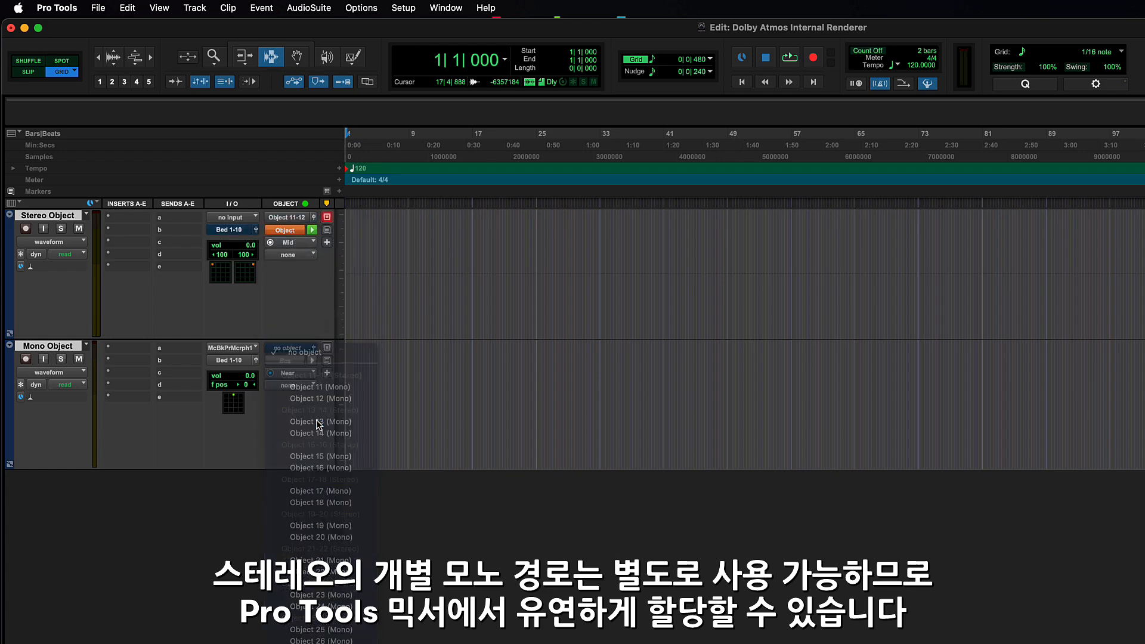
{"action": "left_click", "coordinate": [285, 361]}
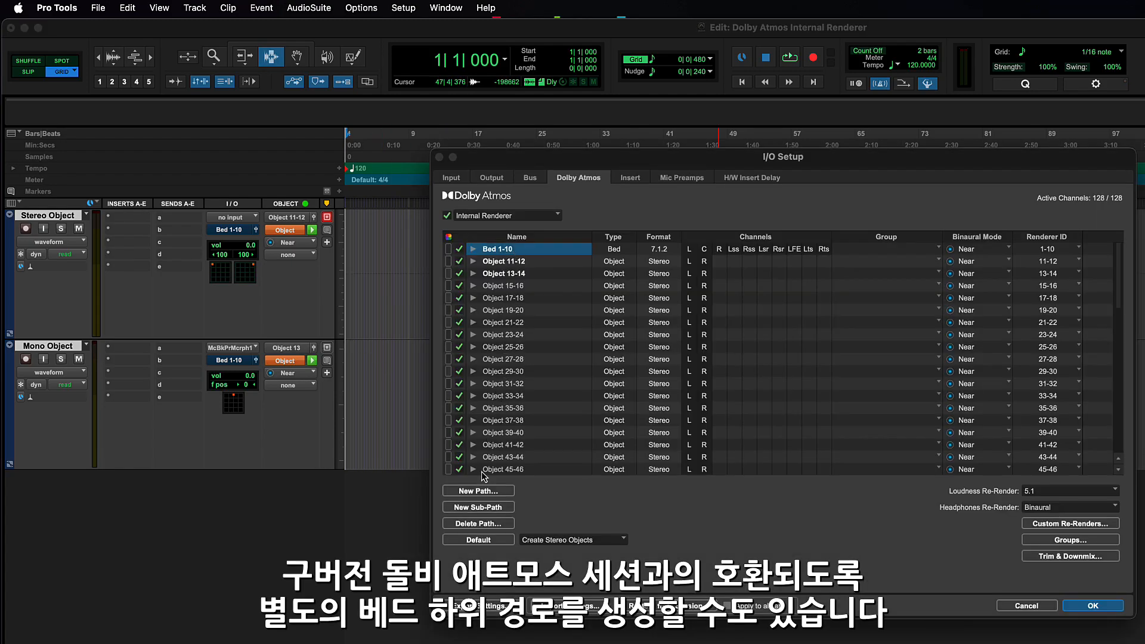
Create one new 5.0 sub-path named DX under Bed 1-10.
{"action": "left_click", "coordinate": [478, 506]}
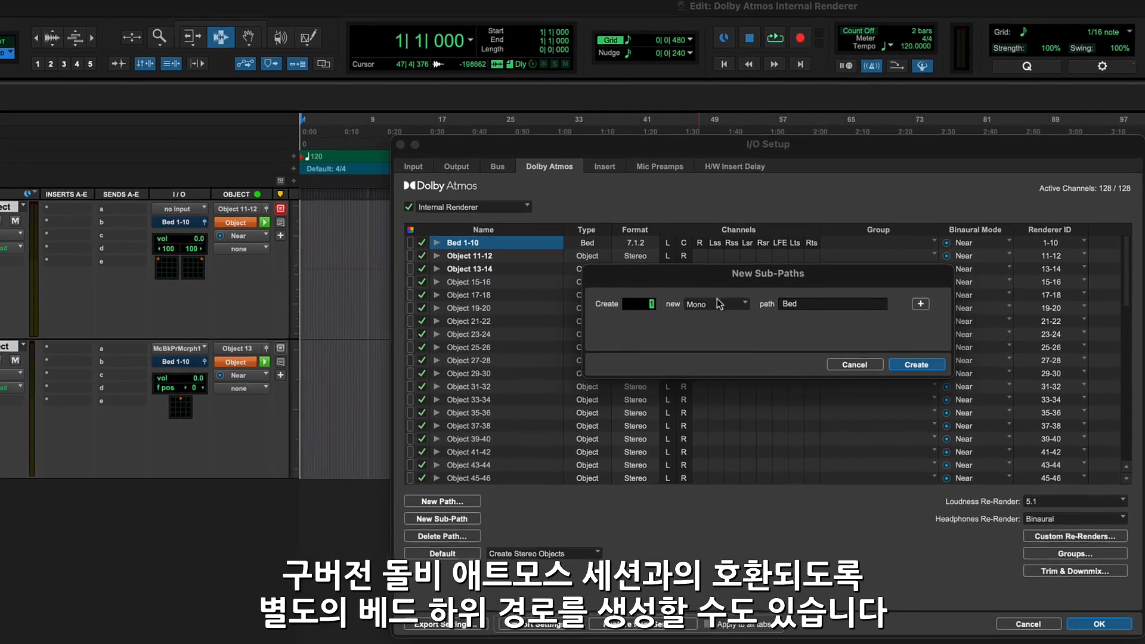
{"action": "left_click", "coordinate": [734, 307]}
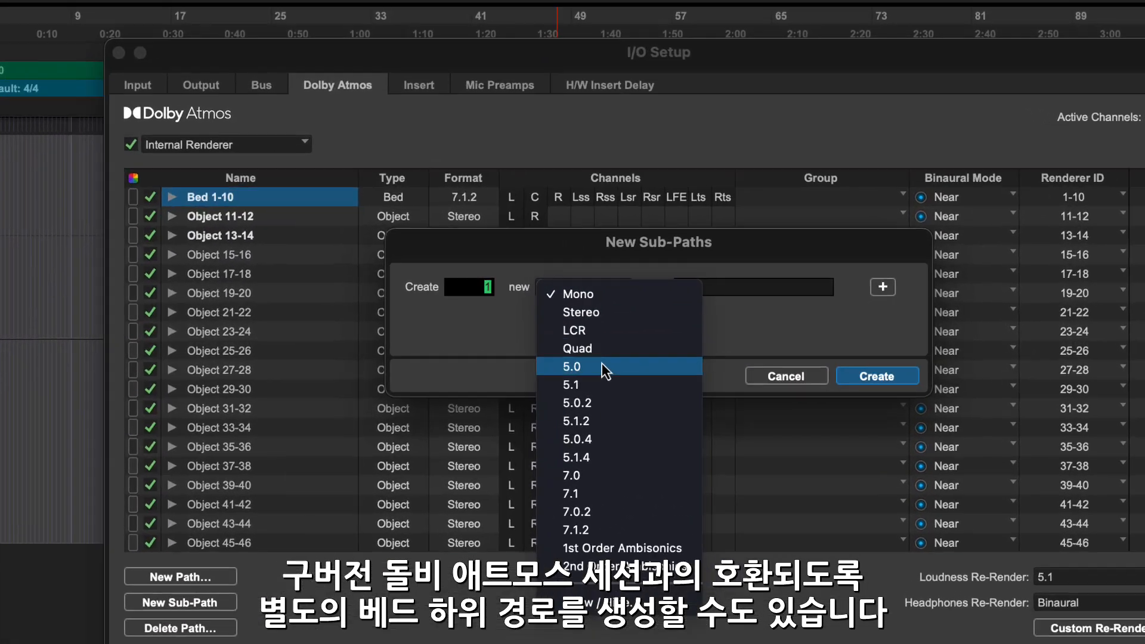
{"action": "left_click", "coordinate": [674, 360]}
{"action": "left_click", "coordinate": [728, 276]}
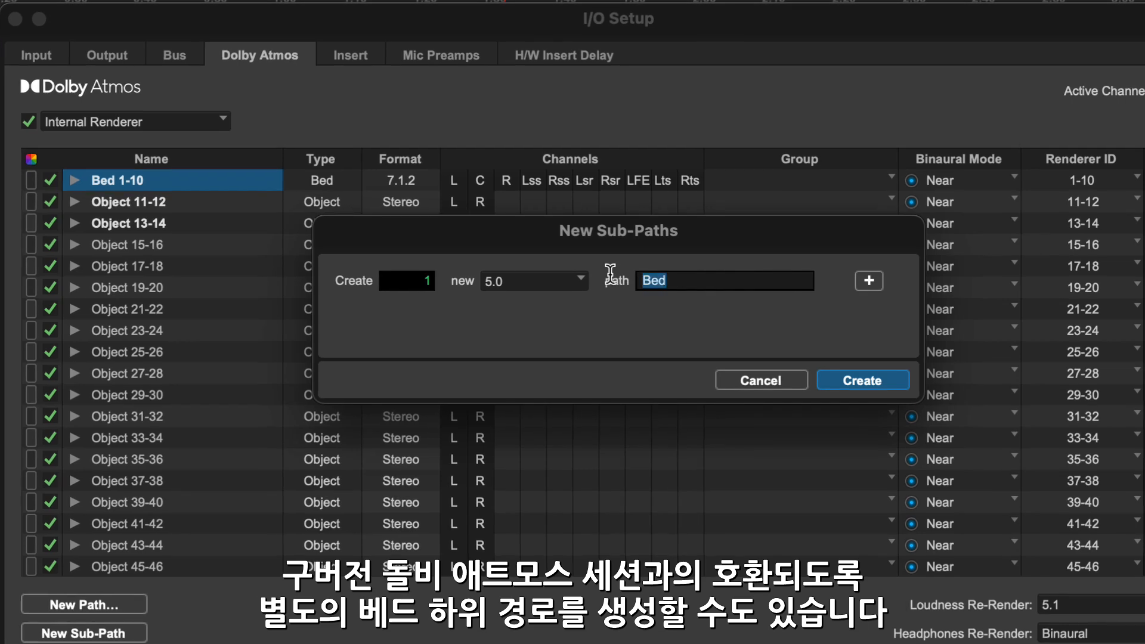
{"action": "type", "text": "DX"}
{"action": "key", "text": "Return"}
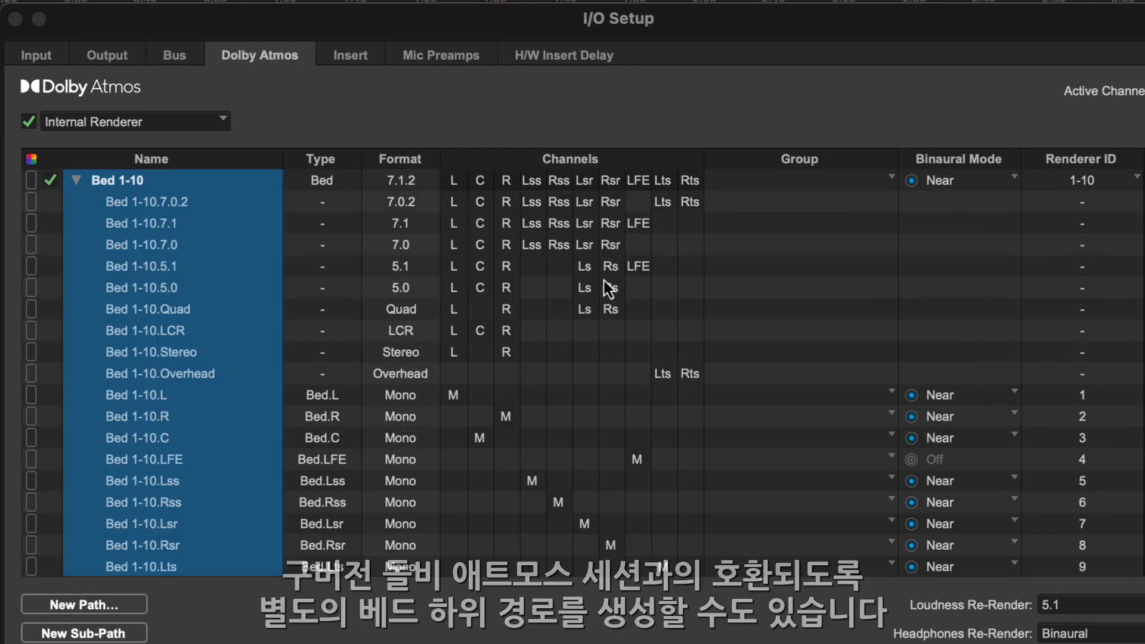
{"action": "scroll", "coordinate": [305, 215], "scroll_direction": "down", "scroll_amount": 5}
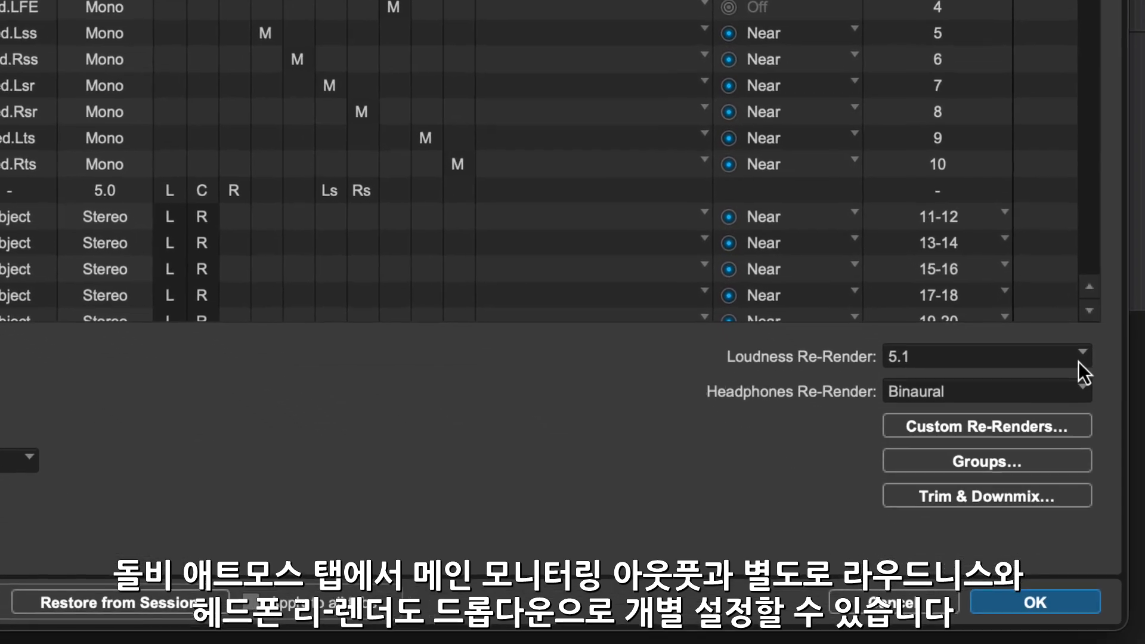
Review the available format options for the Loudness Re-Render and the Headphones Re-Render.
{"action": "left_click", "coordinate": [1093, 391]}
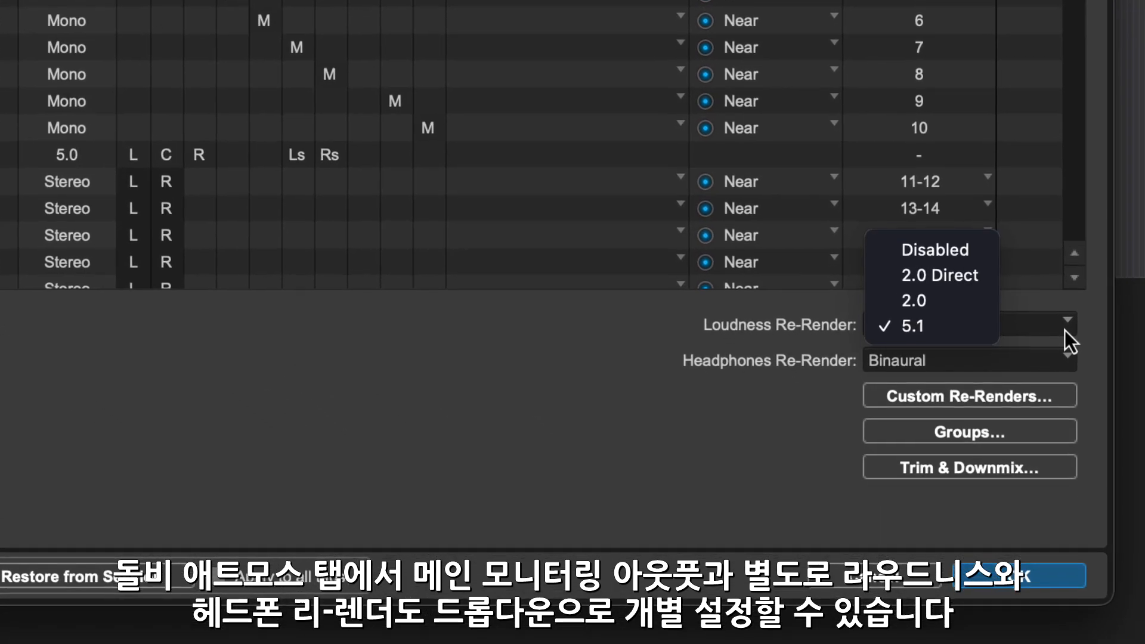
{"action": "left_click", "coordinate": [1093, 337]}
{"action": "left_click", "coordinate": [1063, 365]}
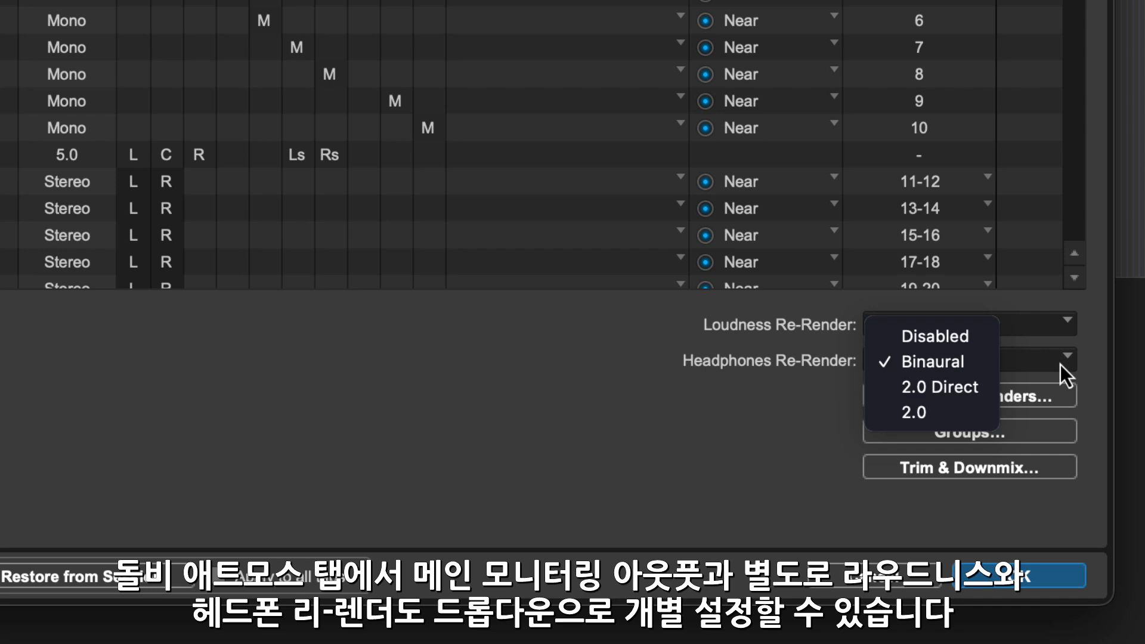
{"action": "left_click", "coordinate": [1091, 363]}
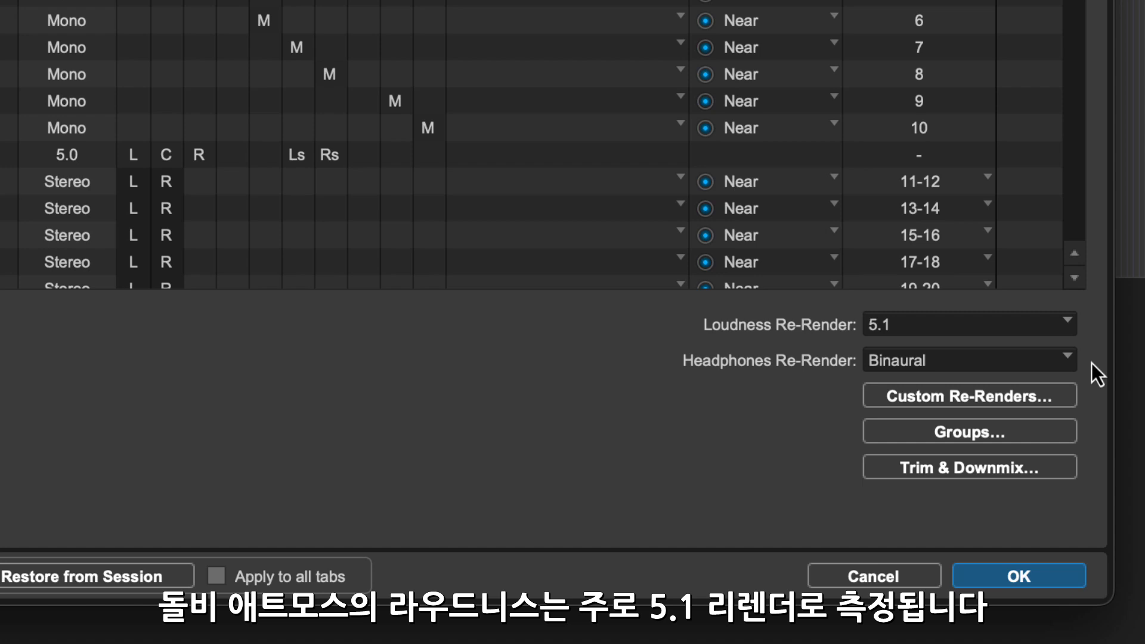
Choose 5.1 for the Loudness Re-Render and check the Headphones Re-Render options without changing them.
{"action": "left_click", "coordinate": [1042, 325]}
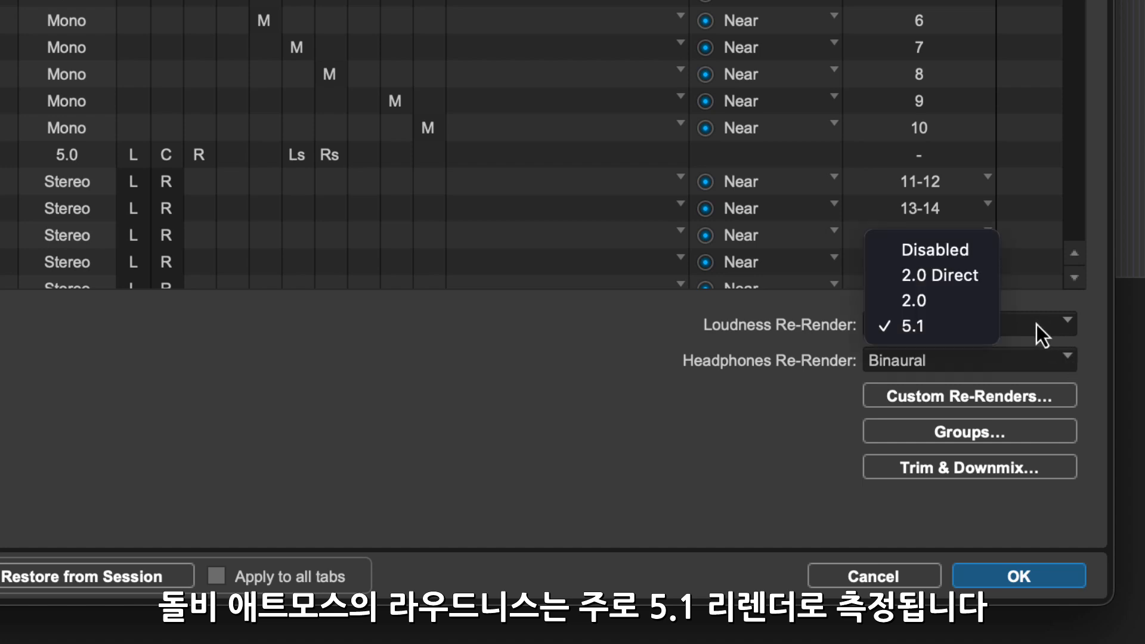
{"action": "left_click", "coordinate": [984, 325]}
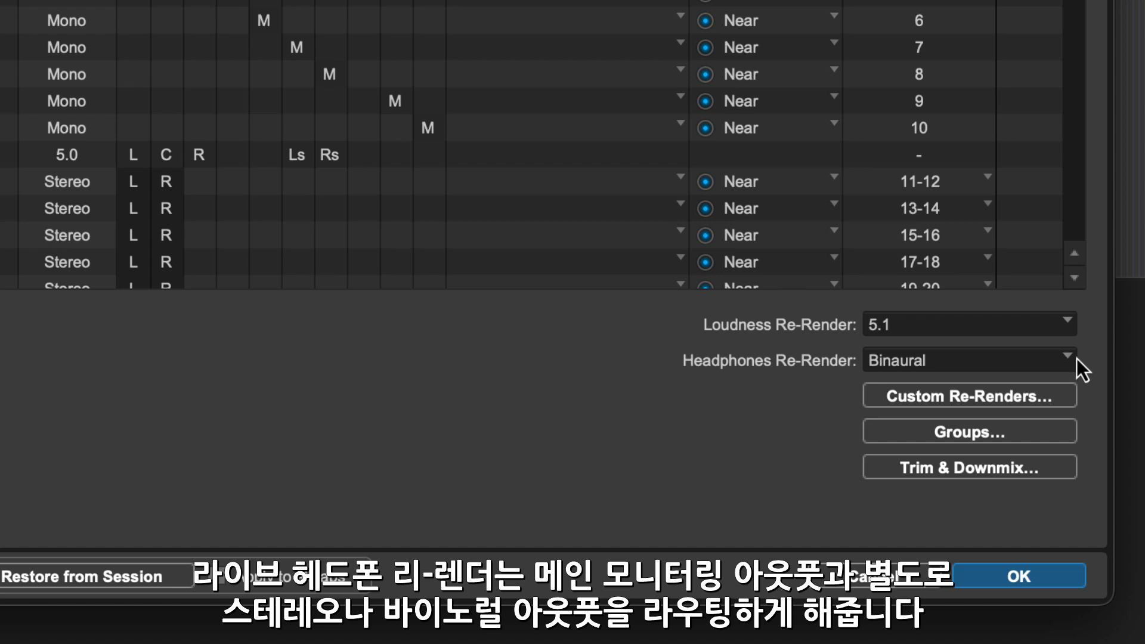
{"action": "left_click", "coordinate": [1056, 360]}
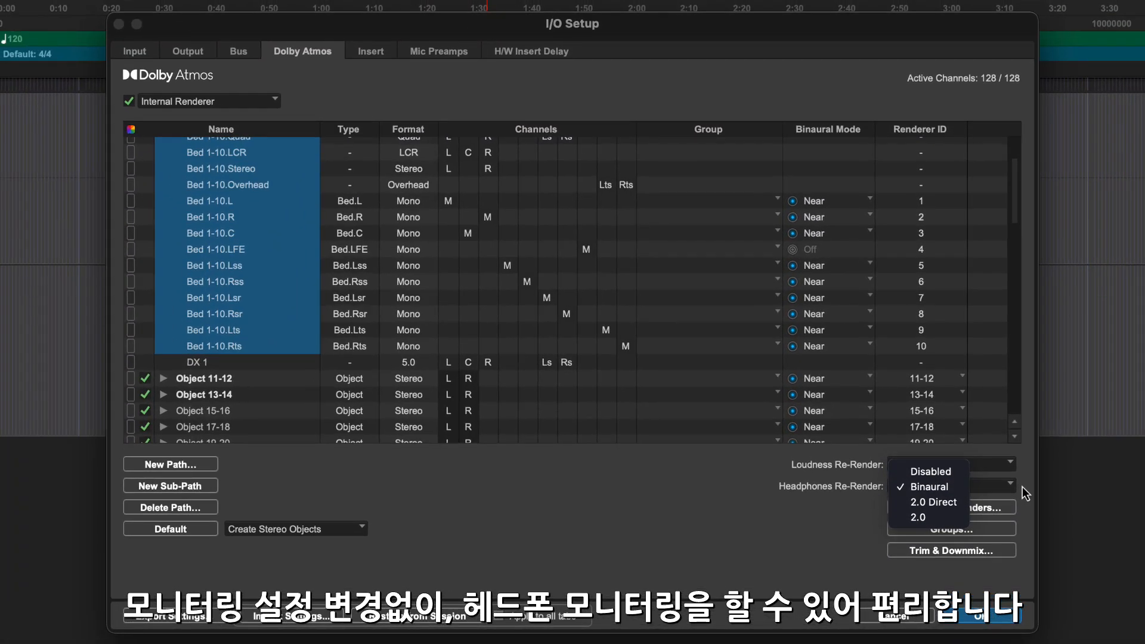
{"action": "left_click", "coordinate": [1021, 487]}
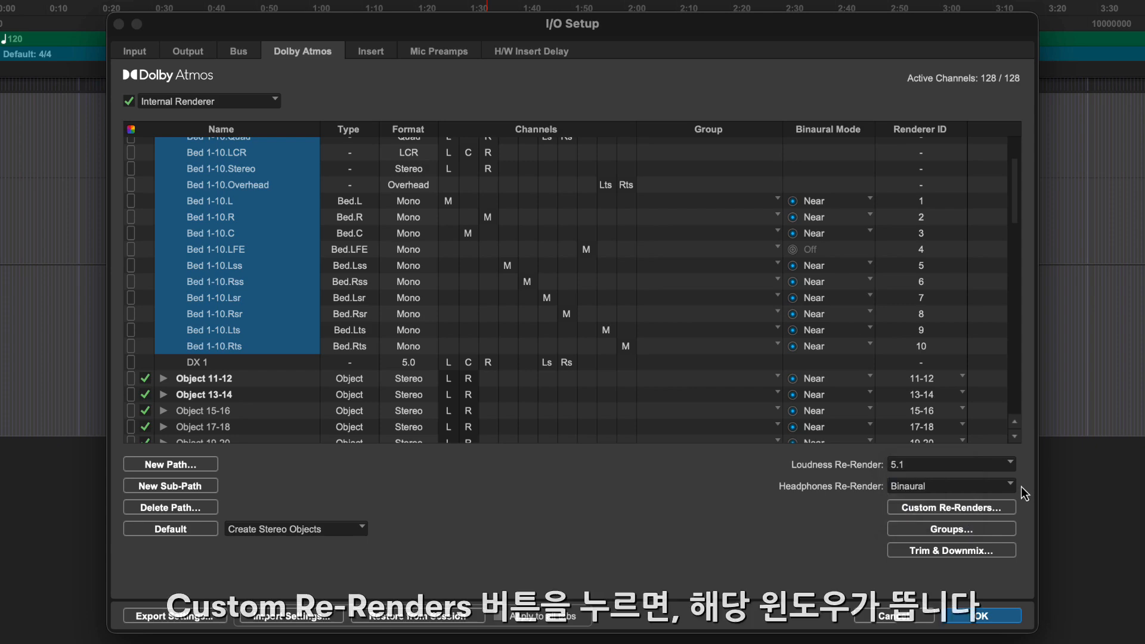
Add a live custom re-render named New Render in 7.1 format with custom bed, object and group inclusion.
{"action": "left_click", "coordinate": [995, 504]}
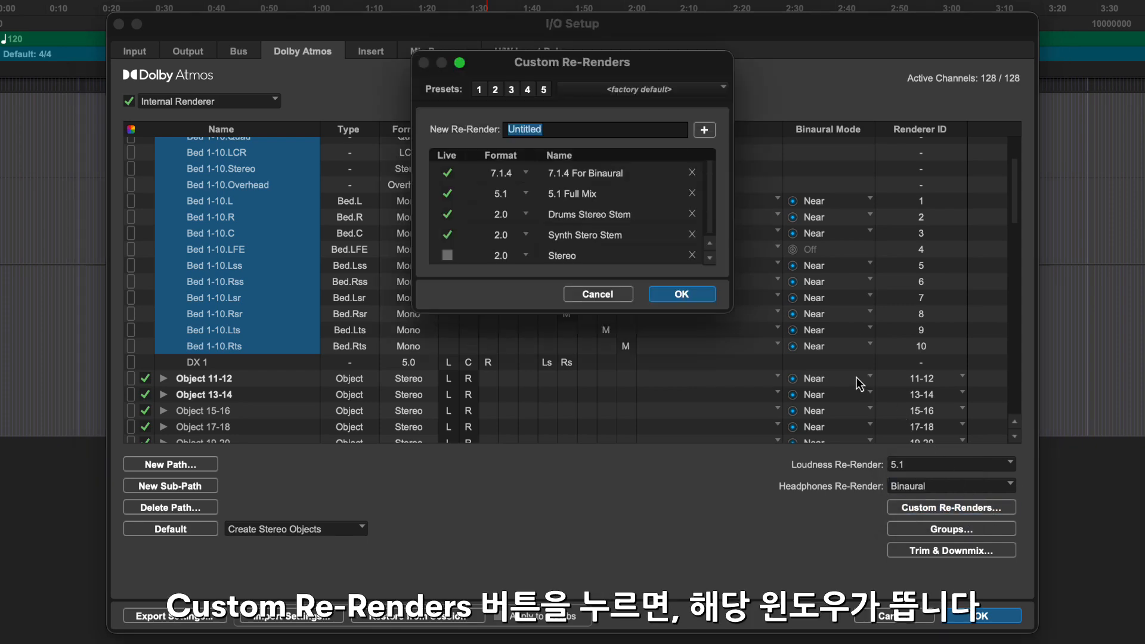
{"action": "type", "text": "N"}
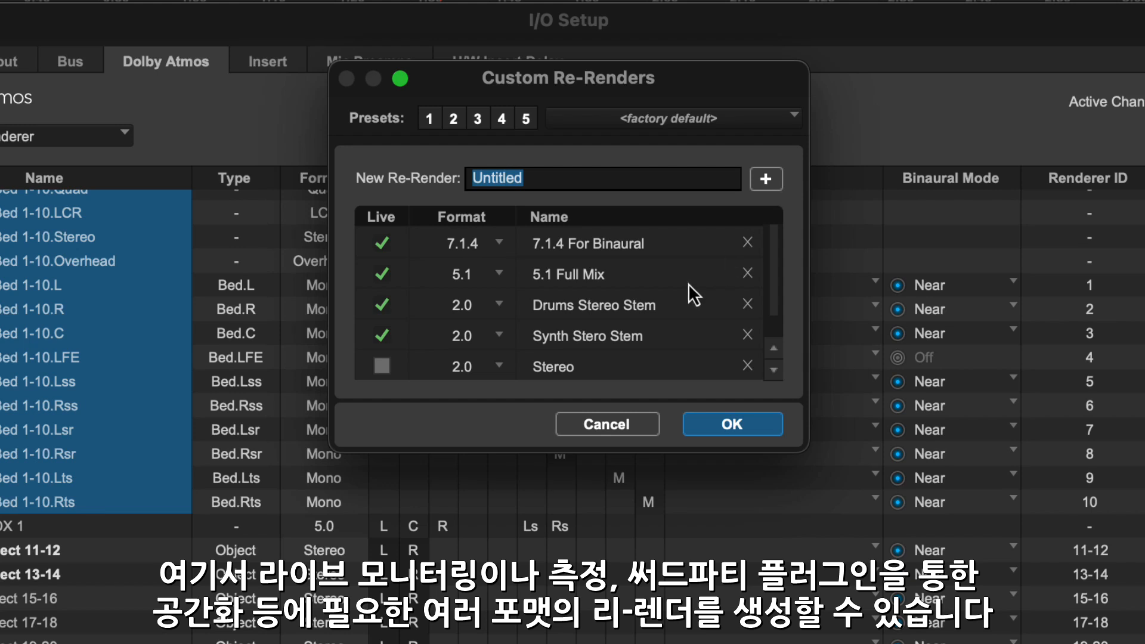
{"action": "scroll", "coordinate": [686, 285], "scroll_direction": "down", "scroll_amount": 1}
{"action": "left_click", "coordinate": [499, 365]}
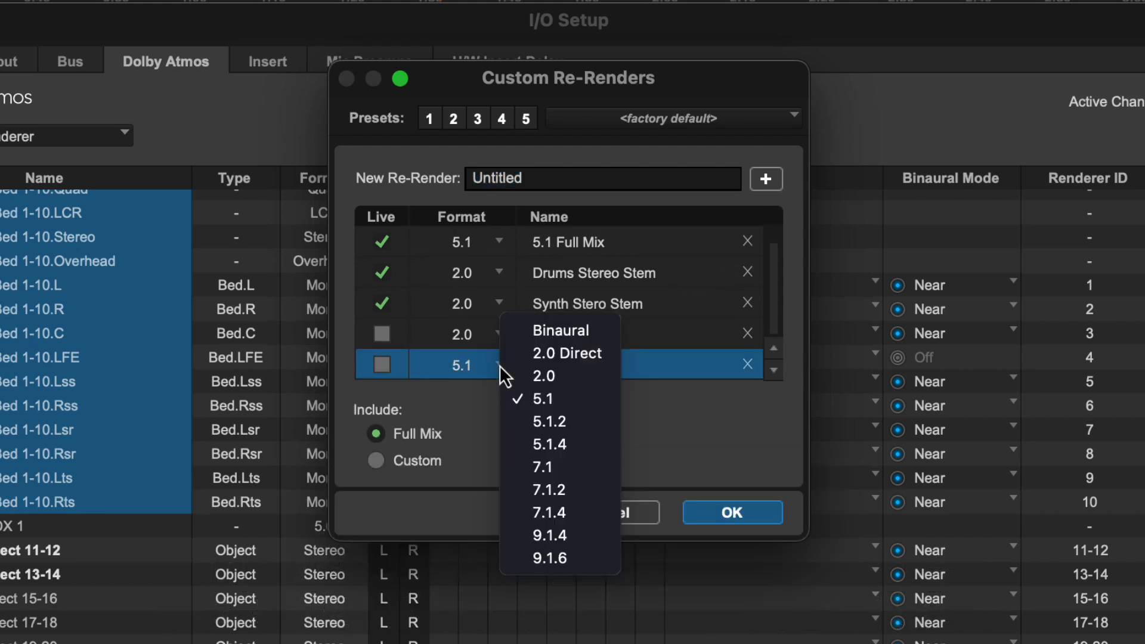
{"action": "left_click", "coordinate": [570, 465]}
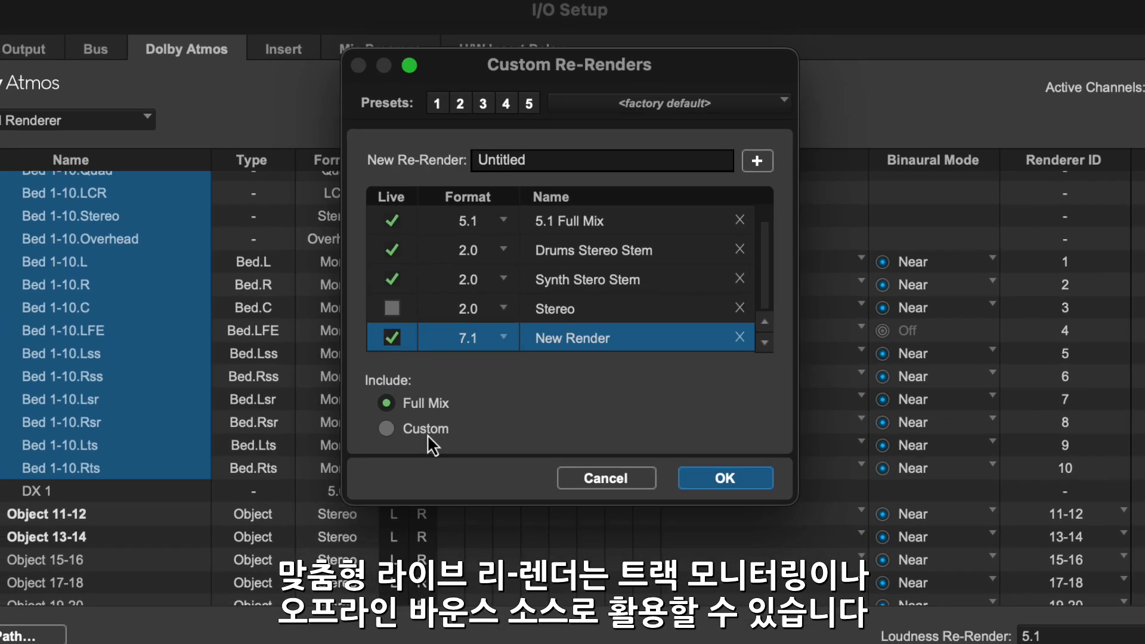
{"action": "left_click", "coordinate": [433, 458]}
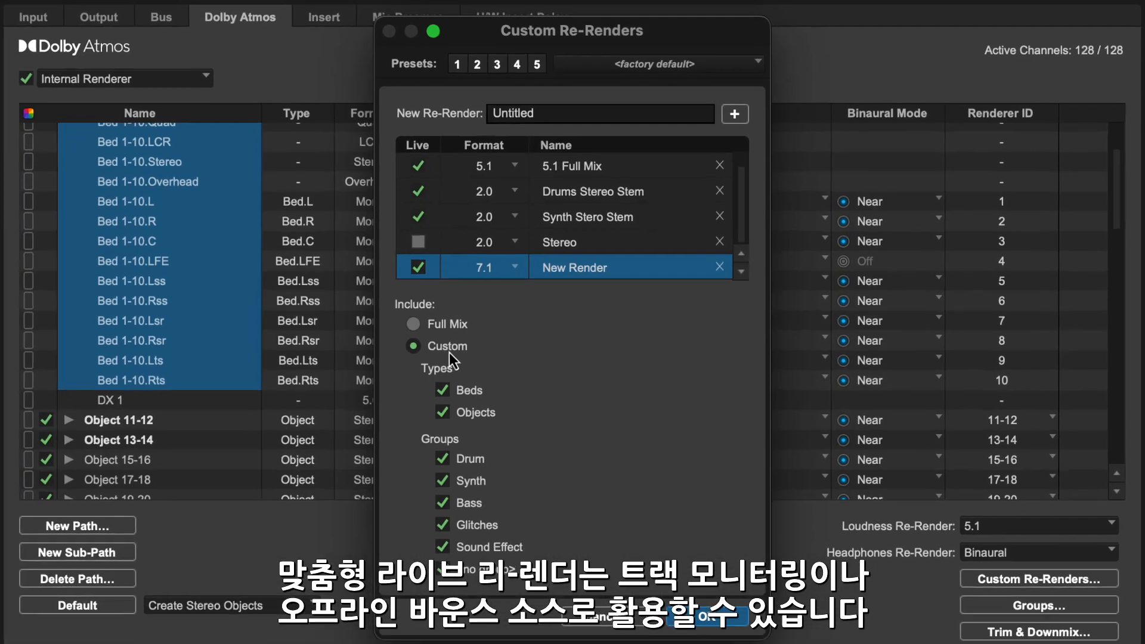
{"action": "left_click", "coordinate": [702, 610]}
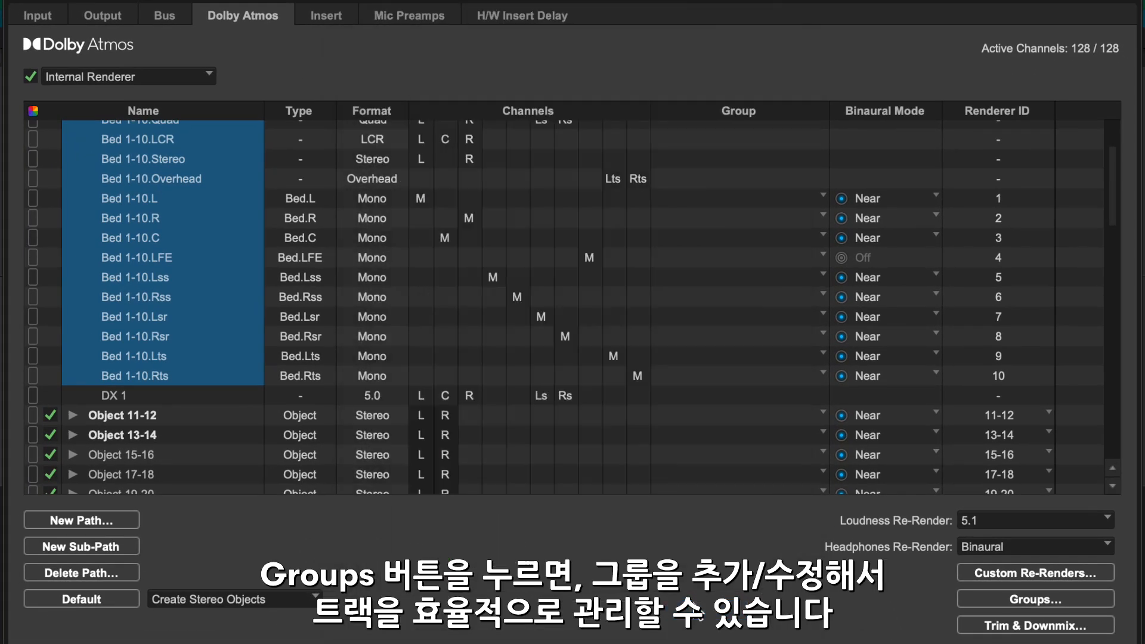
Add a bed/object group named New Group and give it an orange colour.
{"action": "left_click", "coordinate": [978, 600]}
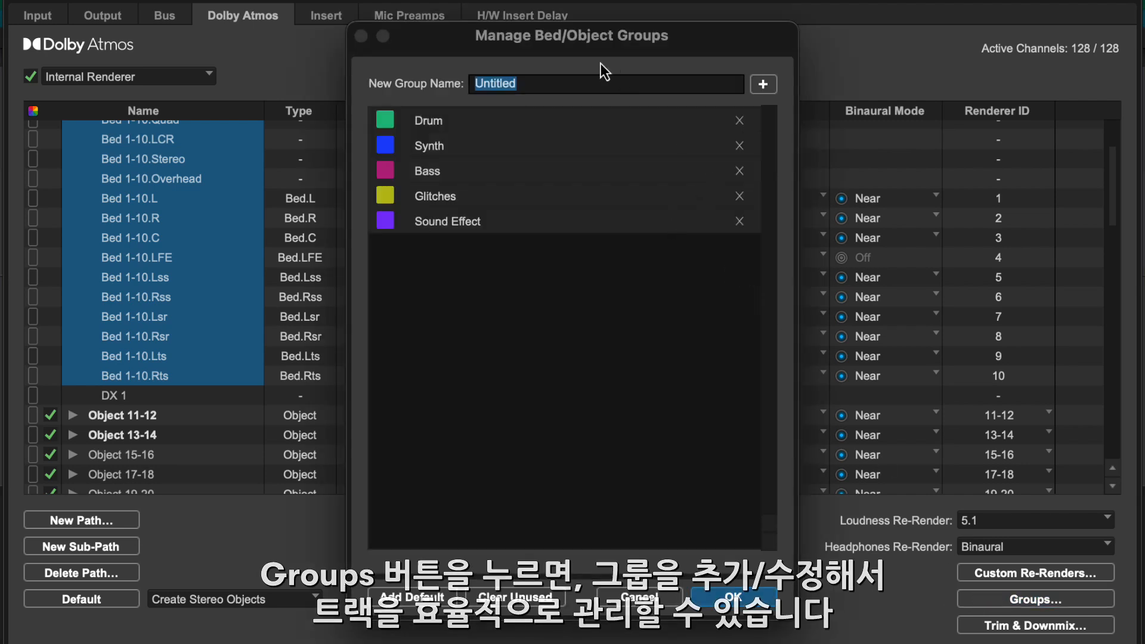
{"action": "type", "text": "New Group"}
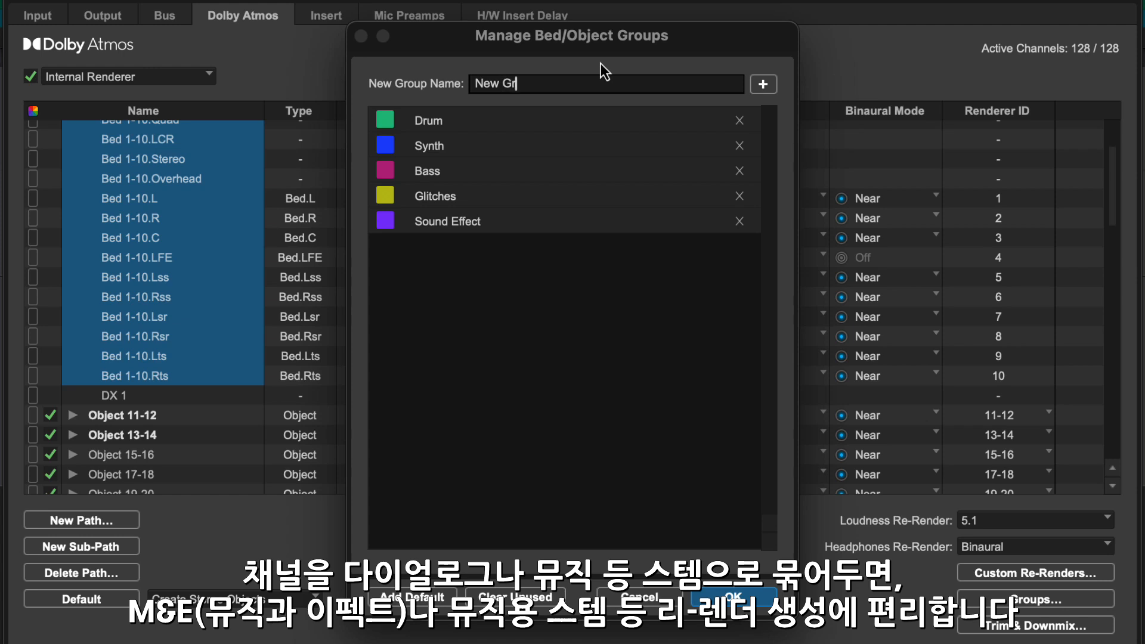
{"action": "left_click", "coordinate": [770, 84]}
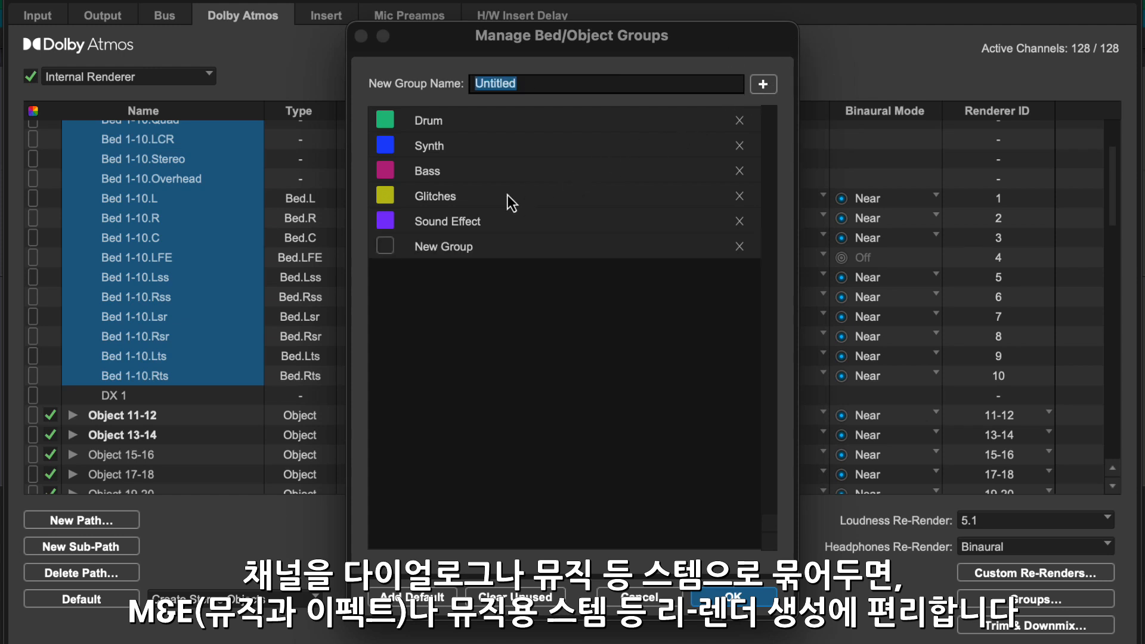
{"action": "left_click", "coordinate": [386, 248]}
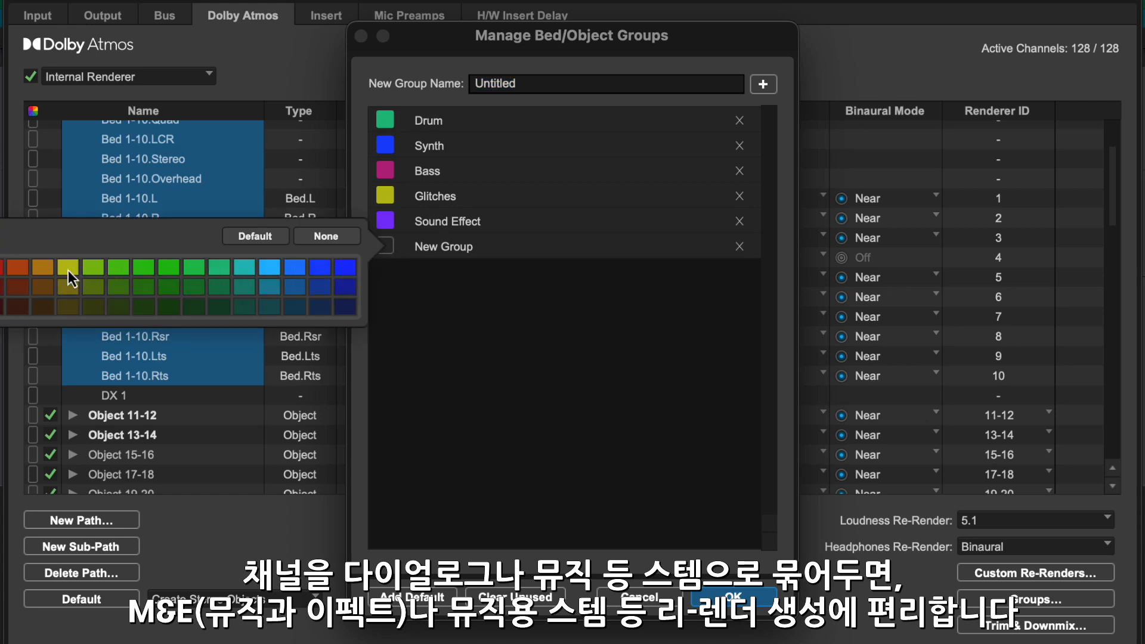
{"action": "left_click", "coordinate": [17, 266]}
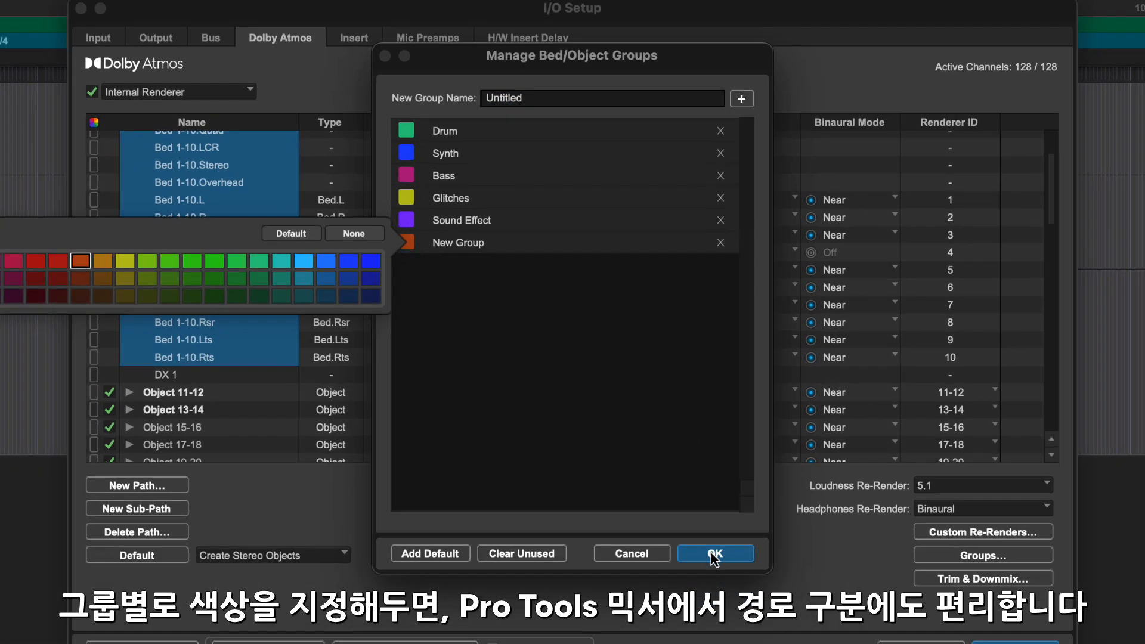
{"action": "left_click", "coordinate": [714, 555]}
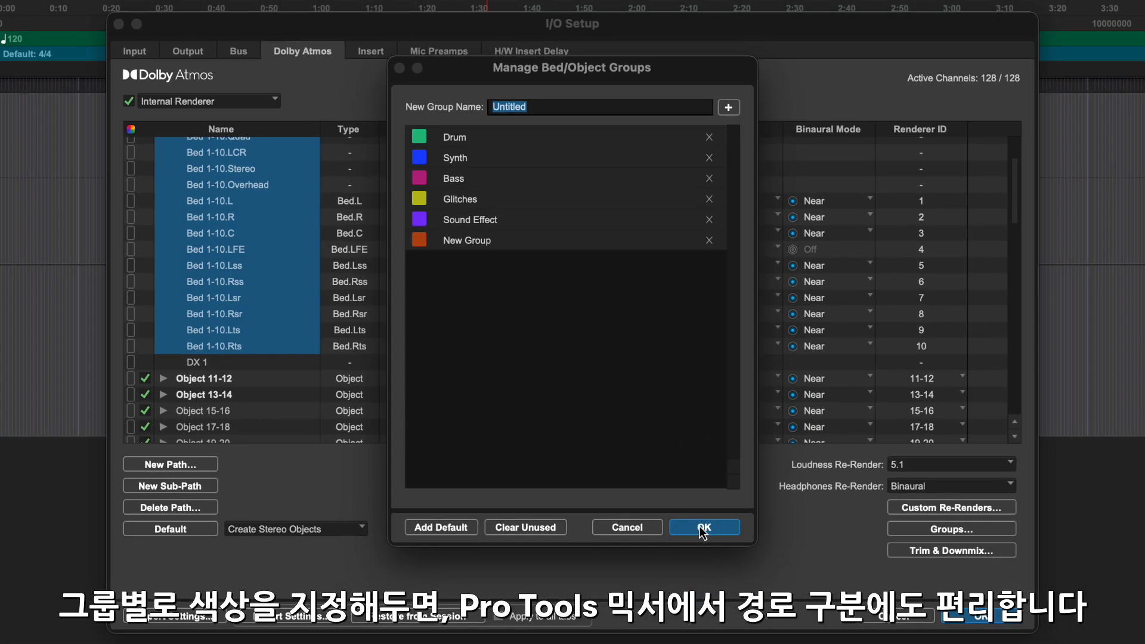
{"action": "left_click", "coordinate": [703, 527]}
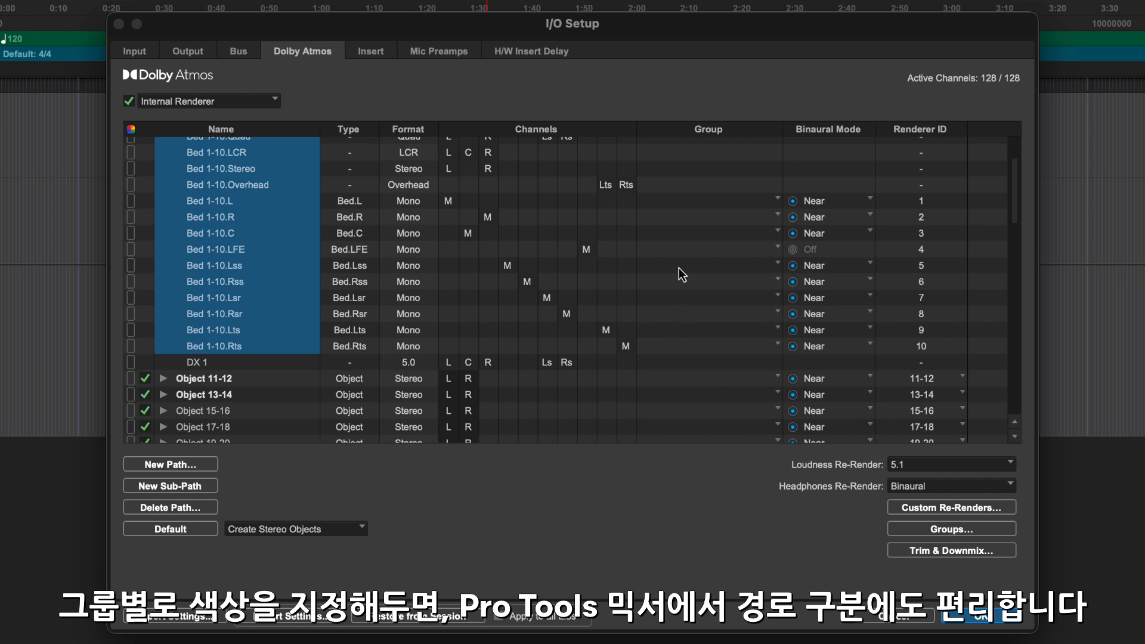
Assign Bed 1-10 and its sub-paths to New Group.
{"action": "scroll", "coordinate": [678, 268], "scroll_direction": "up", "scroll_amount": 5}
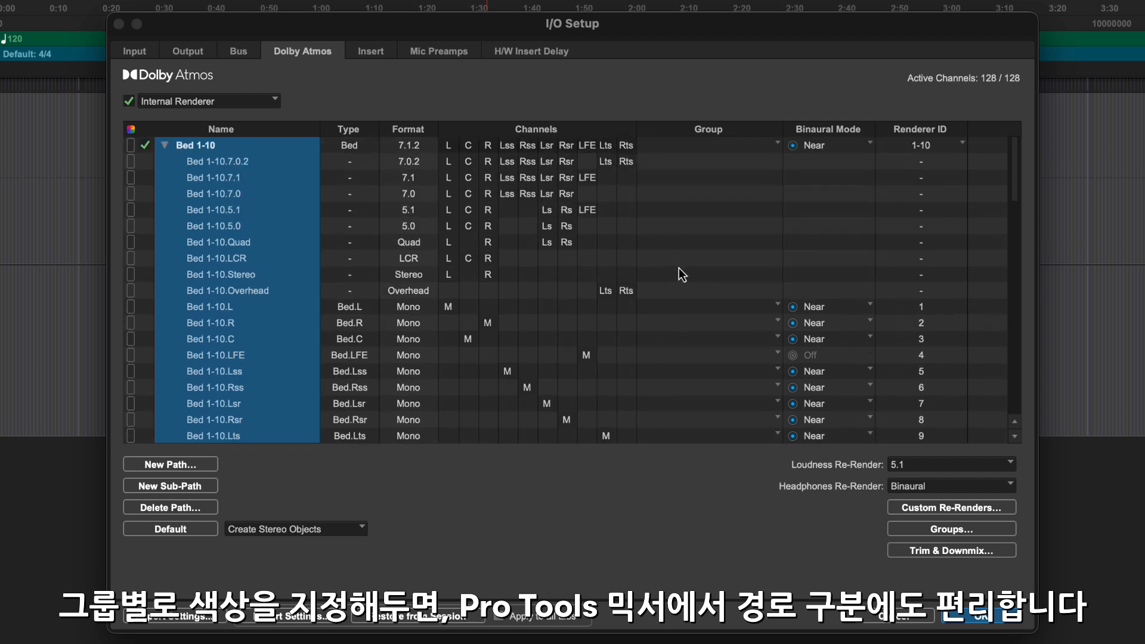
{"action": "left_click", "coordinate": [764, 146]}
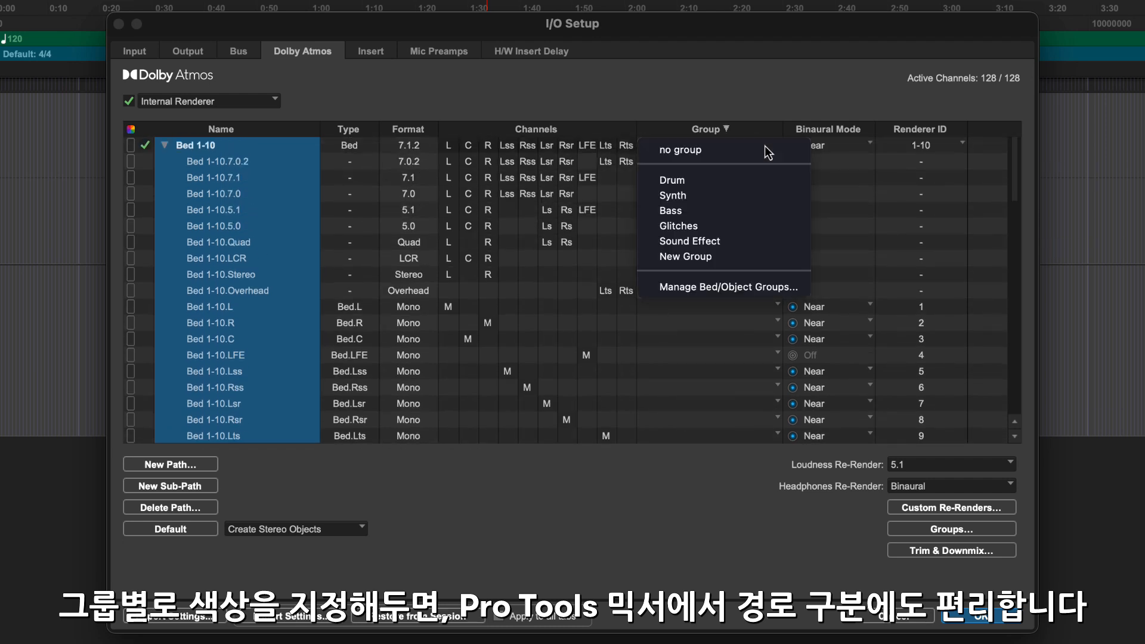
{"action": "left_click", "coordinate": [738, 259]}
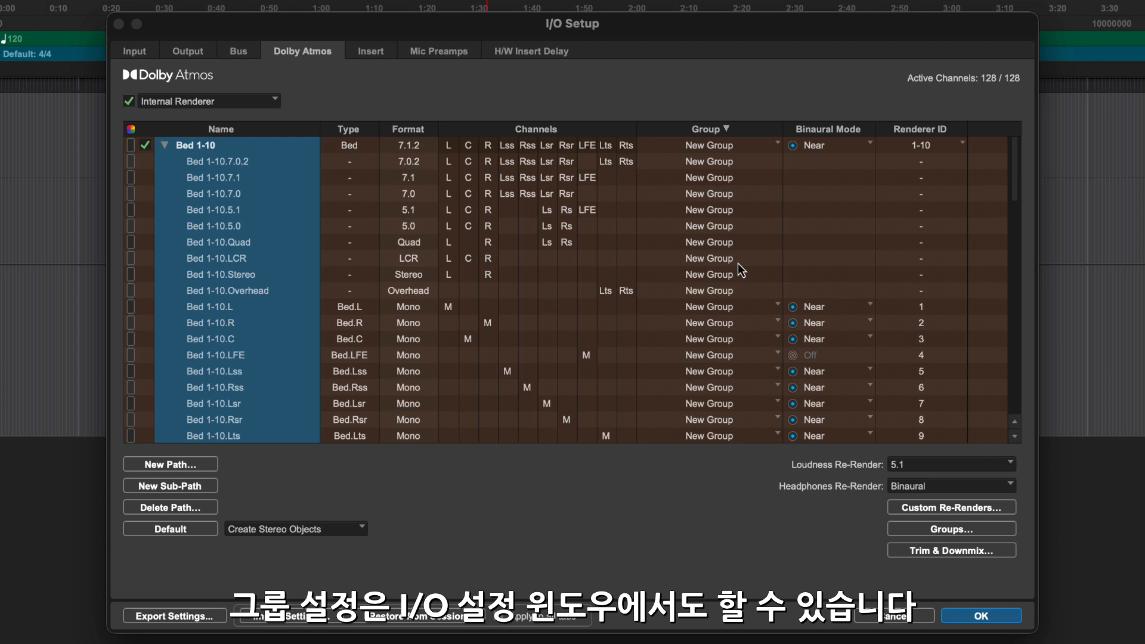
Open the session's trim and downmix settings and check the 5.1/5.1.x downmix options.
{"action": "left_click", "coordinate": [949, 551]}
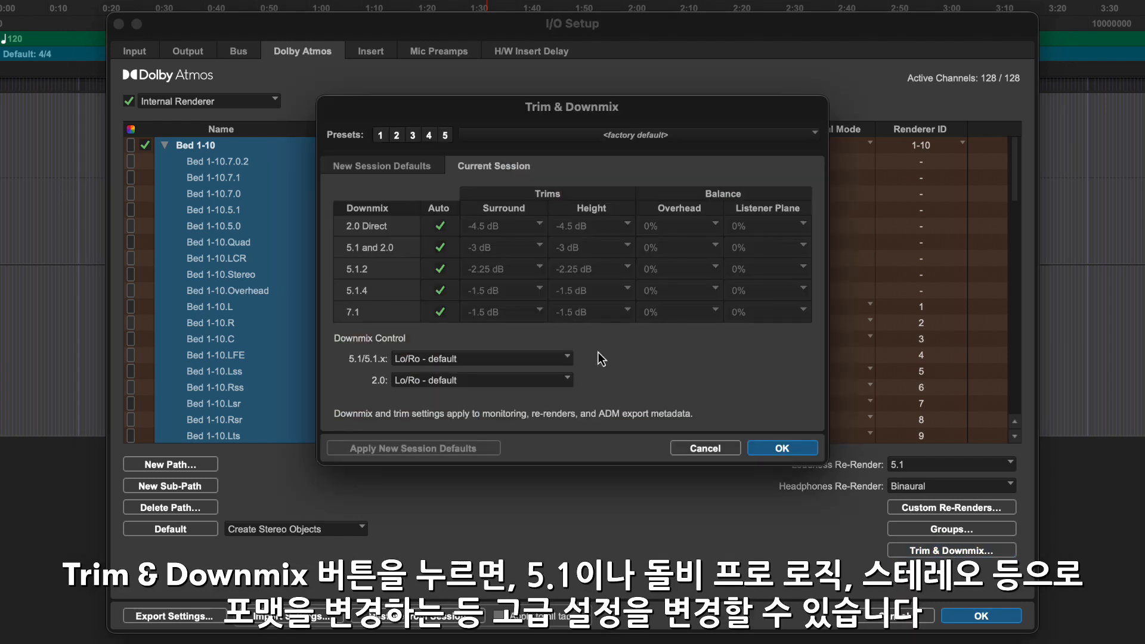
{"action": "left_click", "coordinate": [567, 359]}
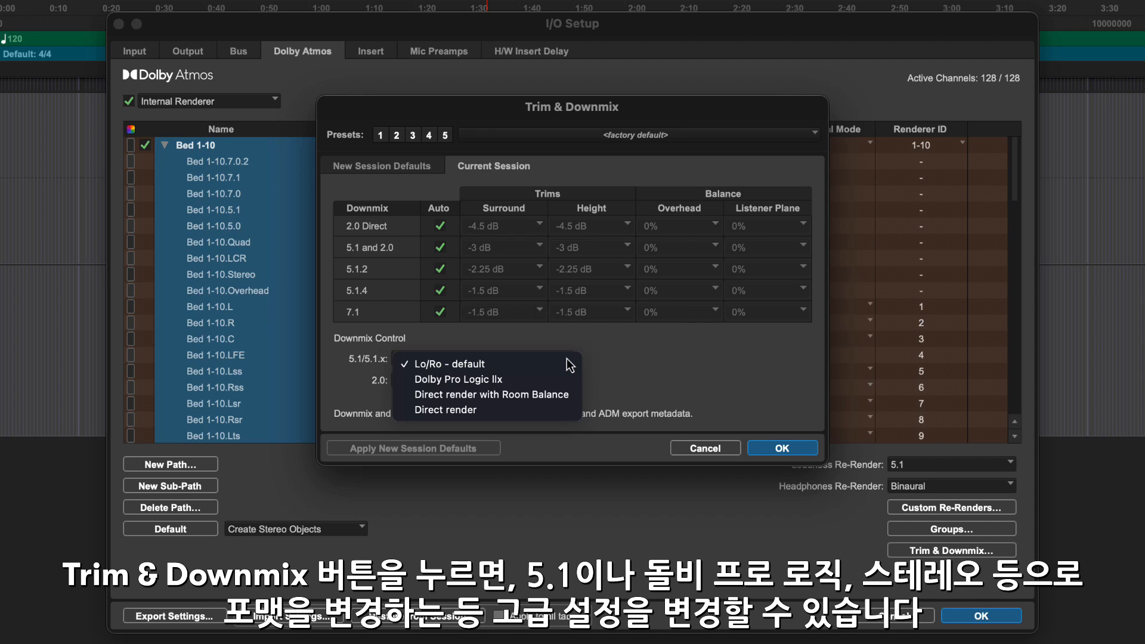
{"action": "left_click", "coordinate": [622, 359]}
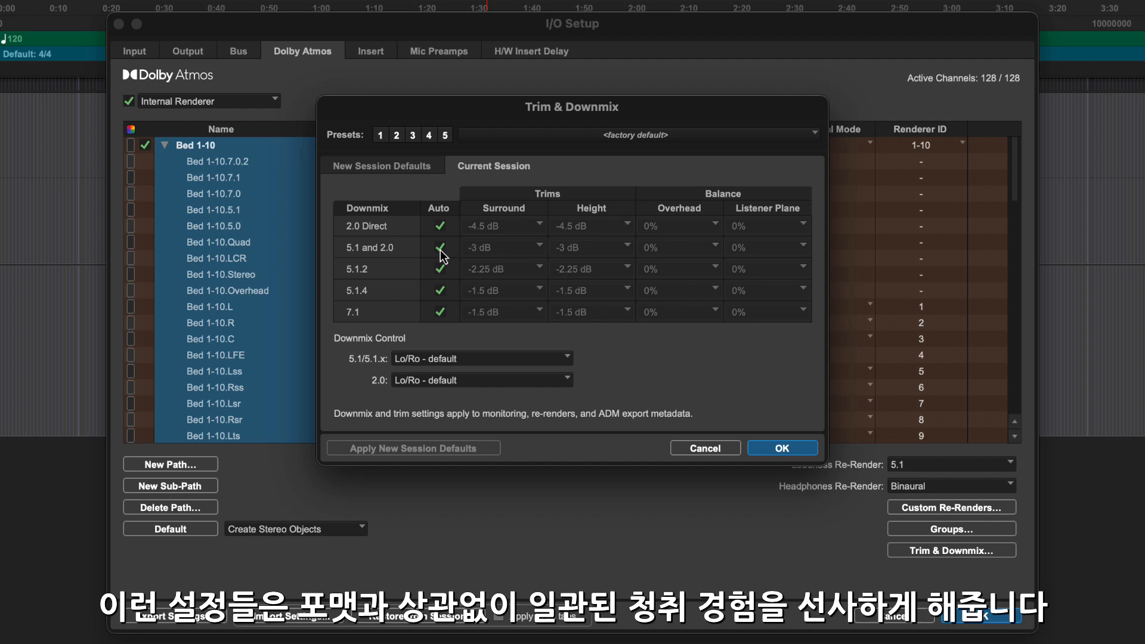
For the 5.1 and 2.0 downmix, replace automatic trims with a -4.5 dB surround trim and a manually chosen height trim.
{"action": "left_click", "coordinate": [540, 249]}
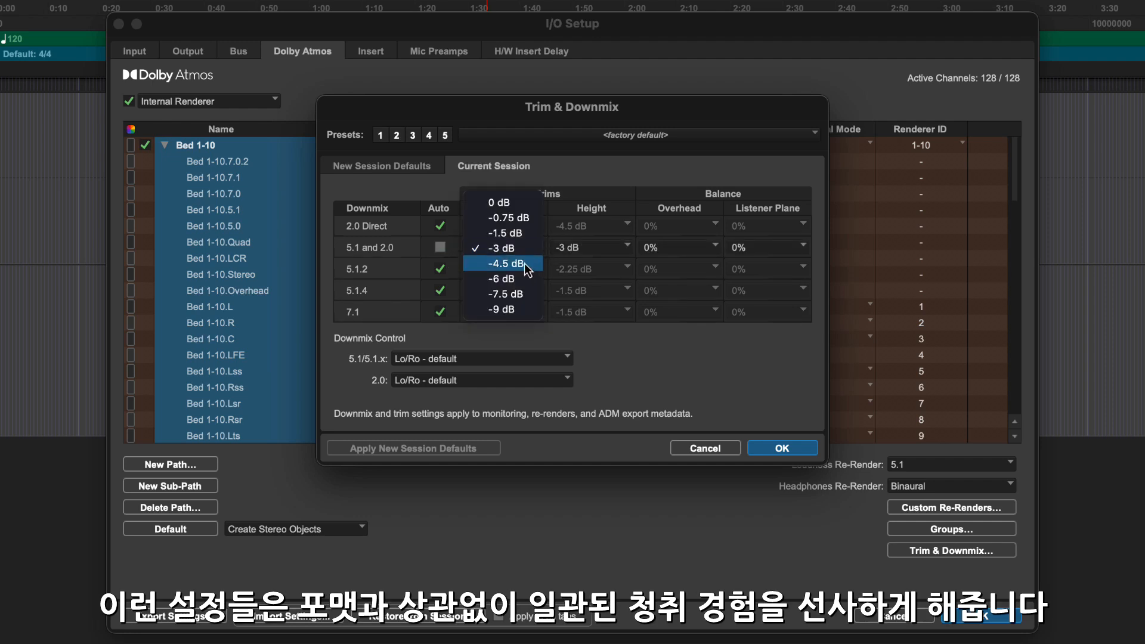
{"action": "left_click", "coordinate": [524, 263]}
{"action": "left_click", "coordinate": [595, 249]}
{"action": "left_click", "coordinate": [606, 265]}
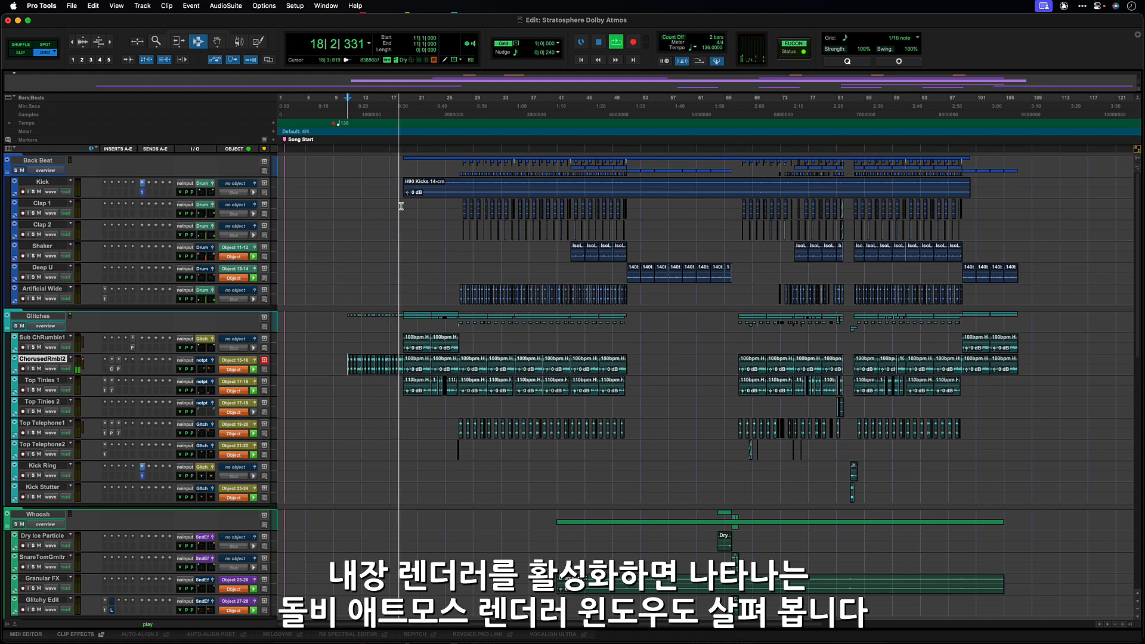
Show the Dolby Atmos Renderer window for the Stratosphere session and enlarge it.
{"action": "left_click", "coordinate": [325, 5]}
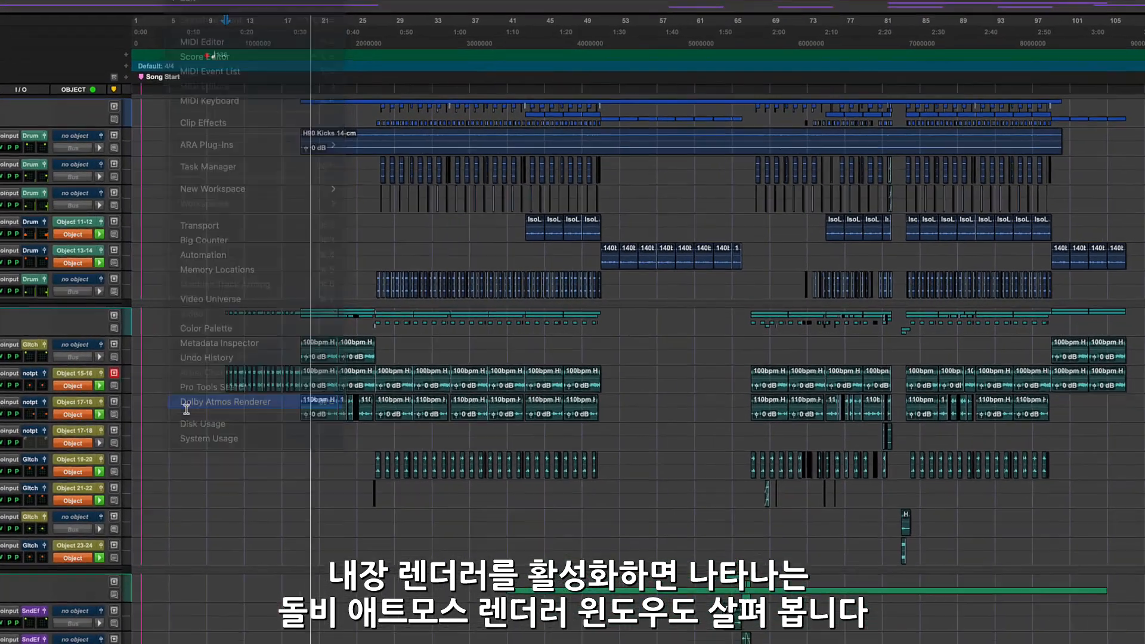
{"action": "left_click", "coordinate": [186, 406]}
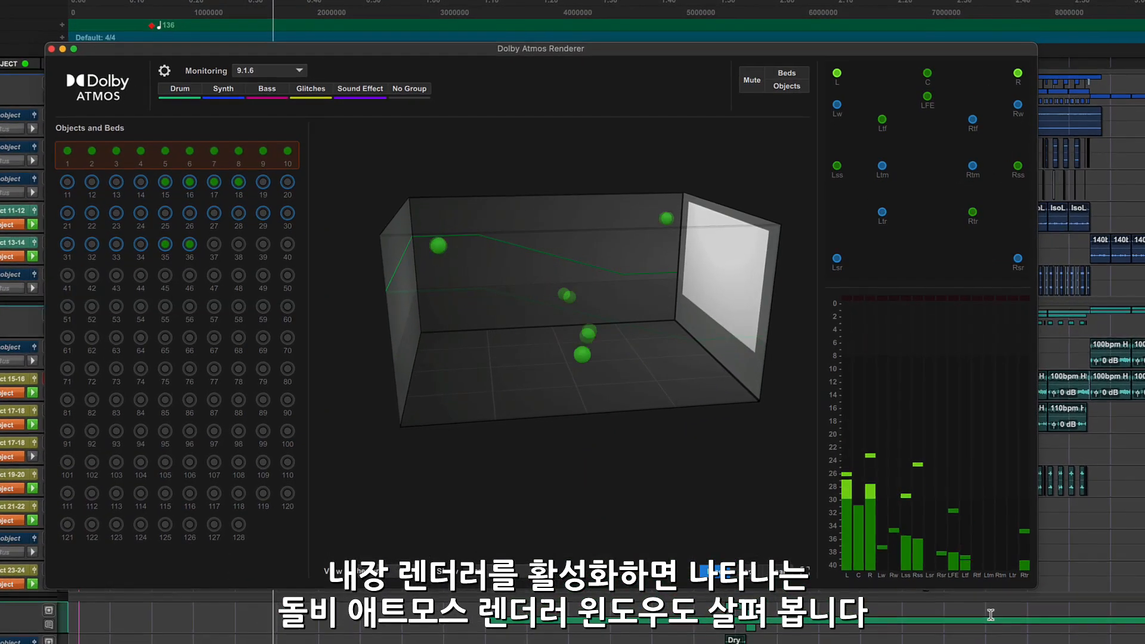
{"action": "left_click_drag", "start_coordinate": [1107, 619], "coordinate": [1135, 643]}
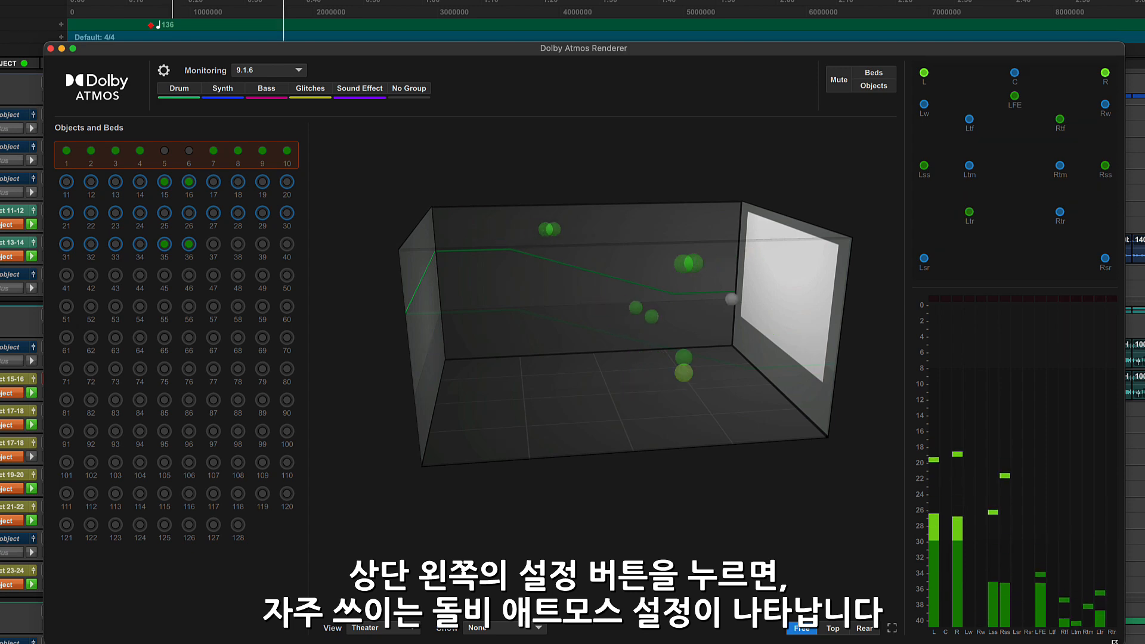
Look through the renderer's quick Dolby Atmos settings and the list of available monitoring formats, leaving monitoring at 9.1.6.
{"action": "left_click", "coordinate": [163, 71]}
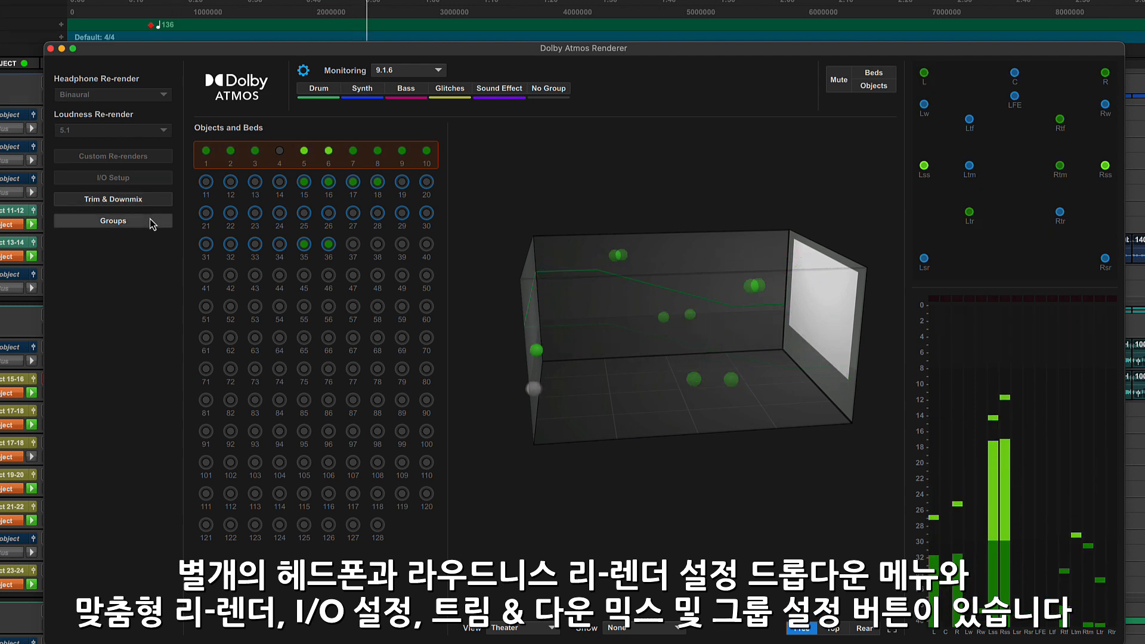
{"action": "left_click", "coordinate": [303, 72]}
{"action": "left_click", "coordinate": [303, 71]}
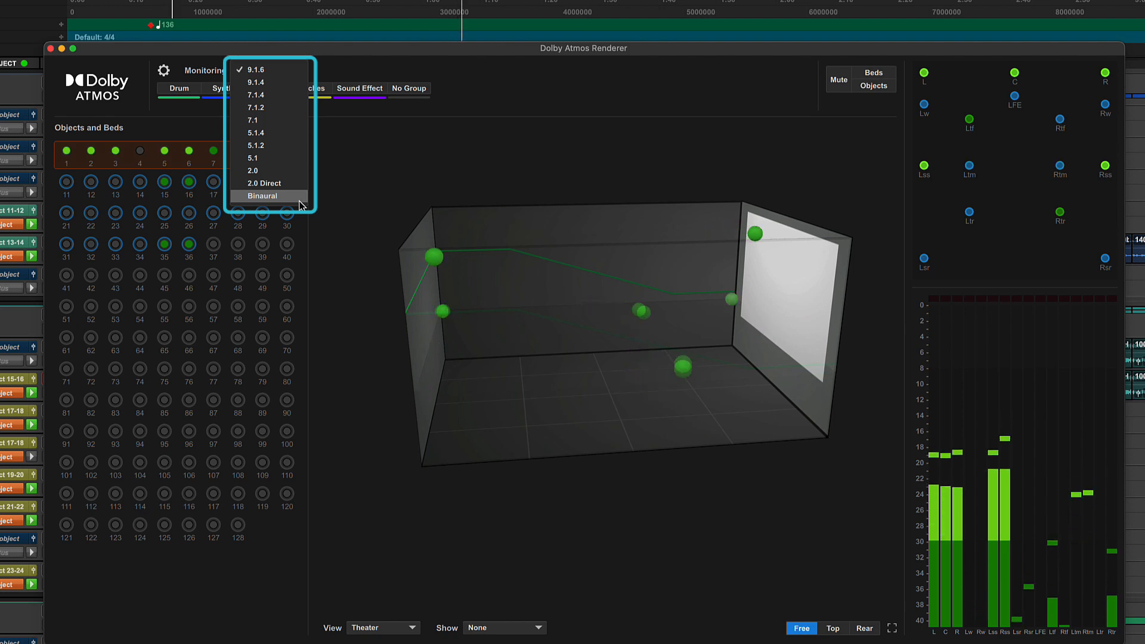
{"action": "left_click", "coordinate": [345, 238]}
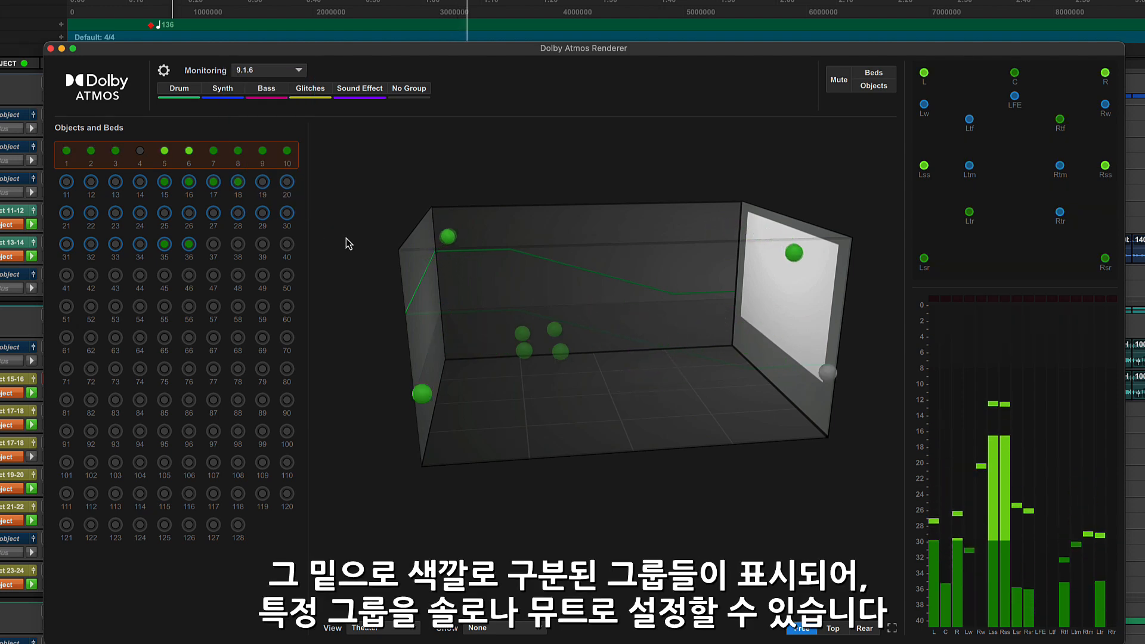
Solo and unsolo the Drum, Synth and Bass groups one after another in the renderer.
{"action": "left_click", "coordinate": [190, 87]}
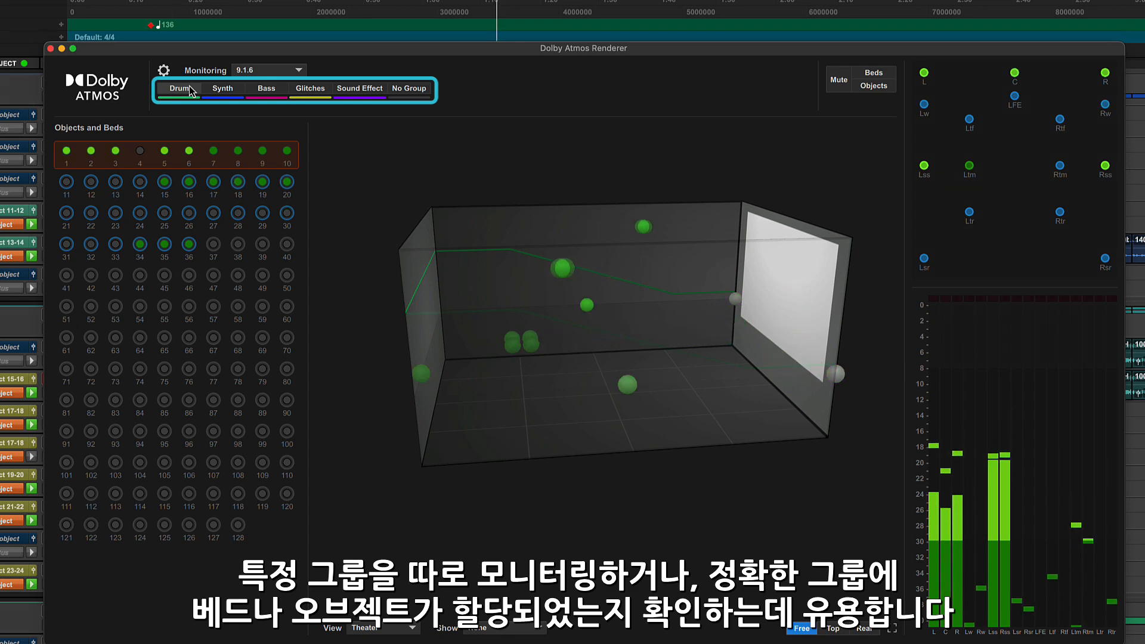
{"action": "left_click", "coordinate": [188, 88]}
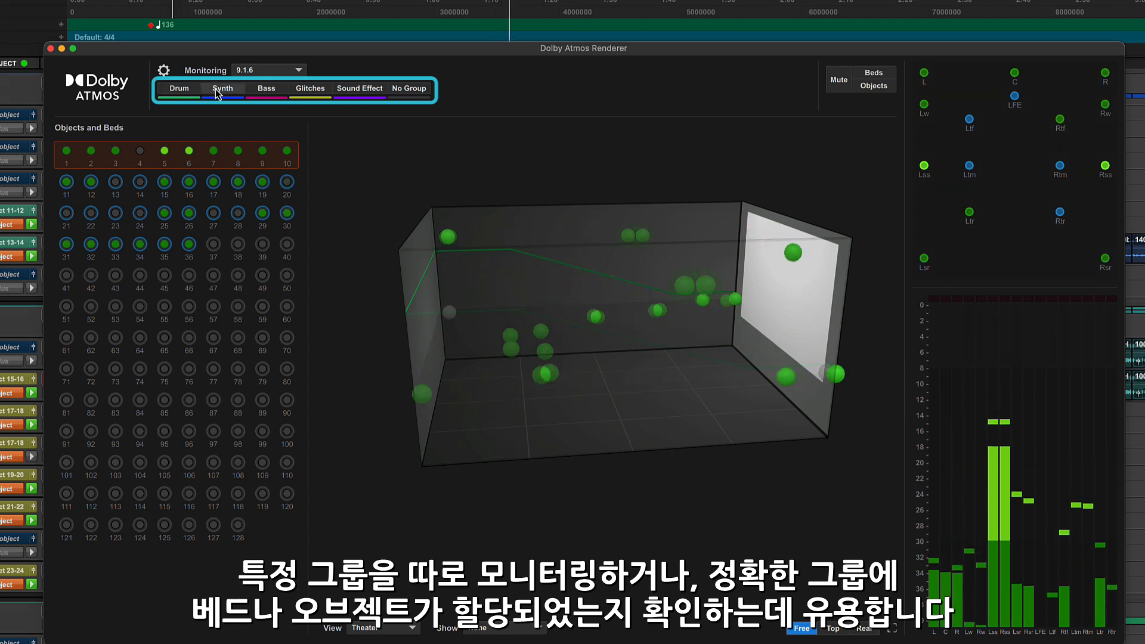
{"action": "left_click", "coordinate": [215, 89]}
{"action": "left_click", "coordinate": [216, 89]}
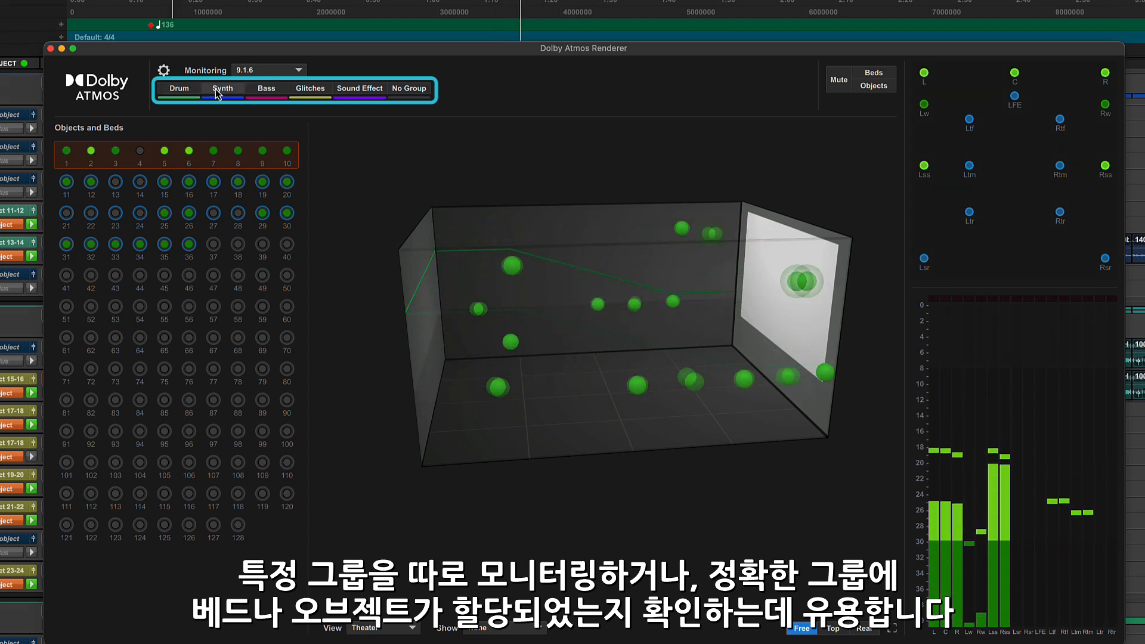
{"action": "left_click", "coordinate": [263, 87]}
{"action": "left_click", "coordinate": [264, 87]}
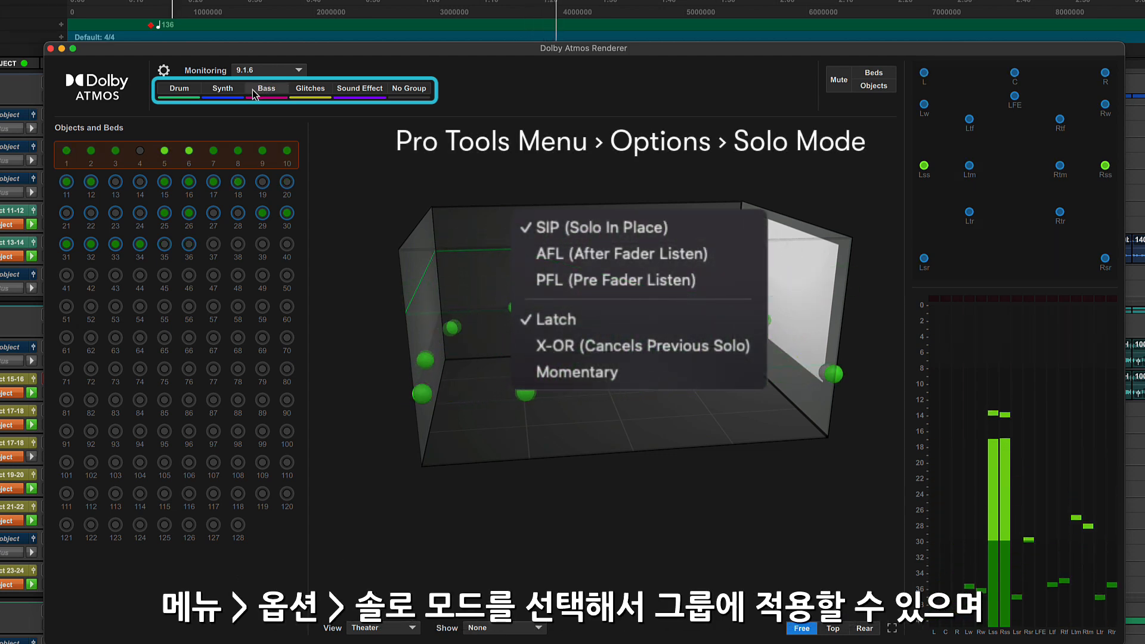
Mute and unmute the Drum group, and do the same with all groups together in the renderer.
{"action": "left_click", "coordinate": [194, 91]}
{"action": "left_click", "coordinate": [194, 91], "text": "super"}
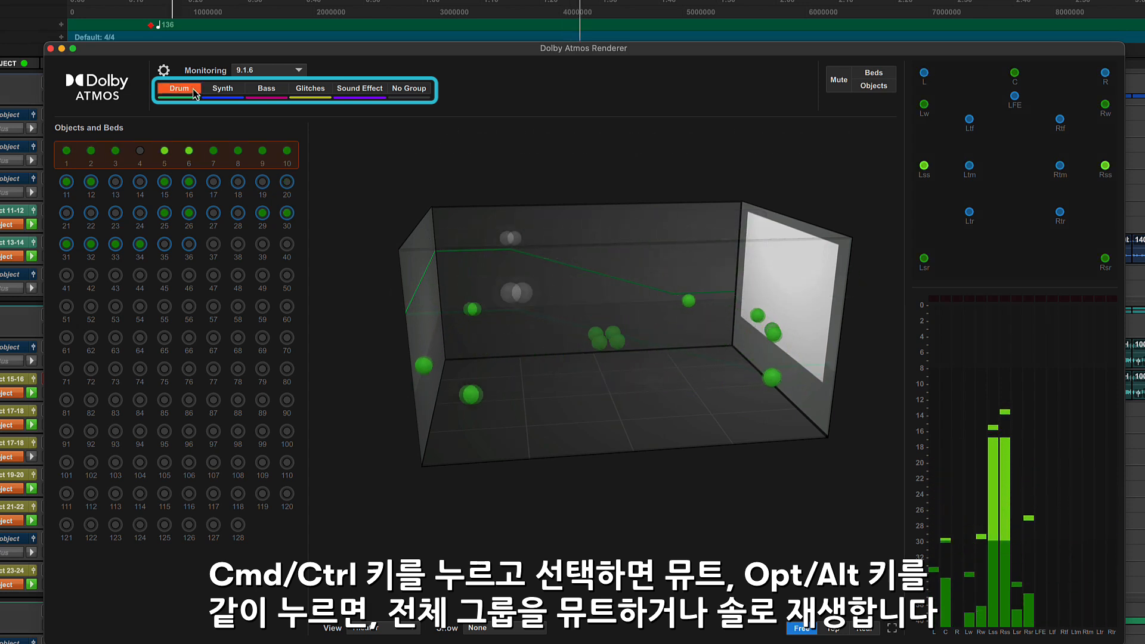
{"action": "left_click", "coordinate": [194, 90], "text": "super"}
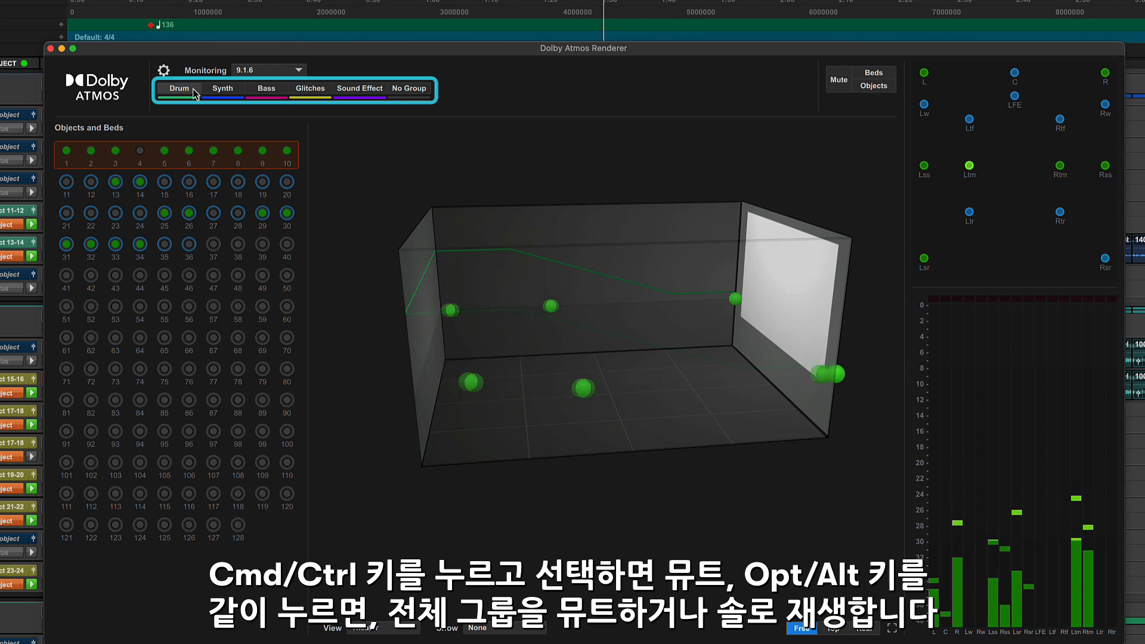
{"action": "left_click", "coordinate": [193, 89], "text": "alt+super"}
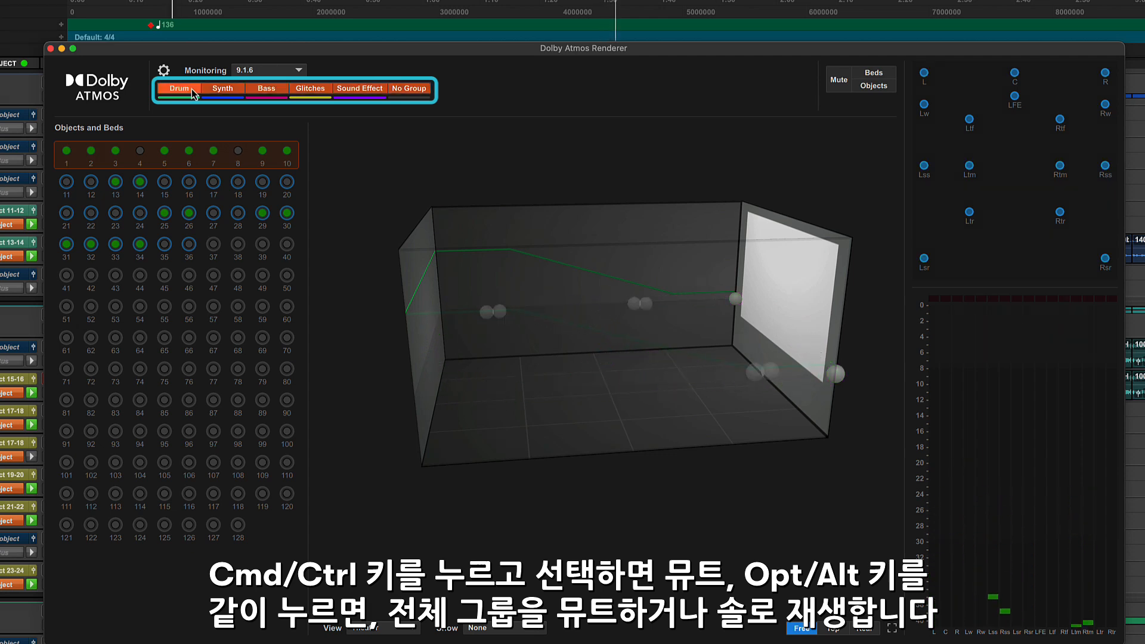
{"action": "left_click", "coordinate": [192, 89], "text": "alt+super"}
{"action": "left_click", "coordinate": [191, 89], "text": "alt"}
{"action": "left_click", "coordinate": [190, 90], "text": "alt"}
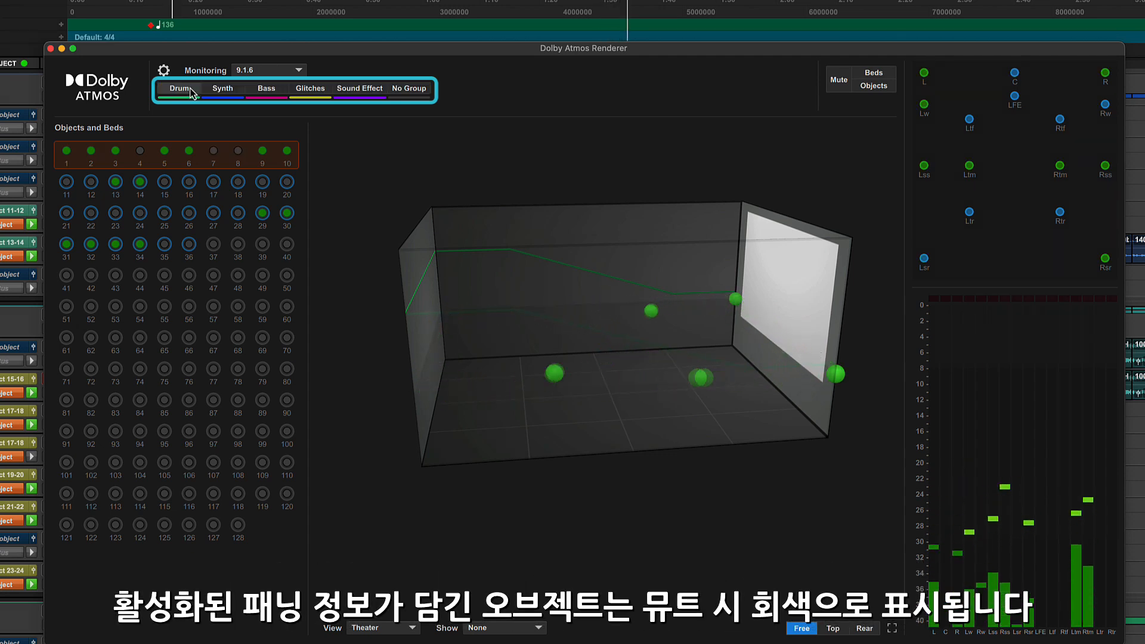
{"action": "left_click", "coordinate": [221, 89]}
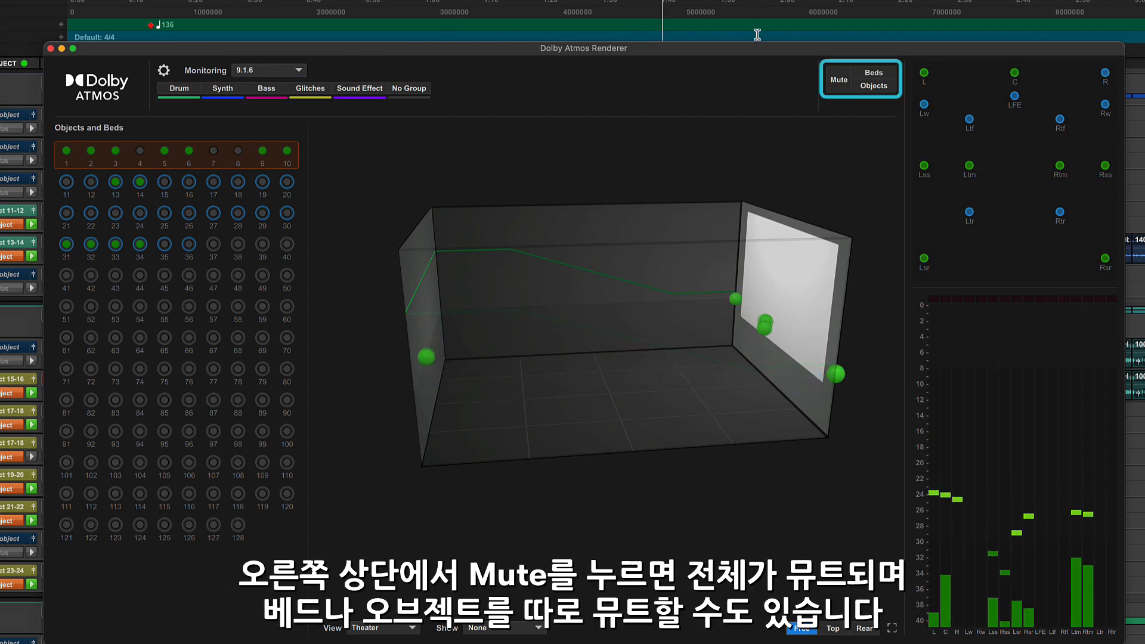
Briefly mute the entire renderer output and switch it back on, and do the same for only the objects.
{"action": "left_click", "coordinate": [835, 81]}
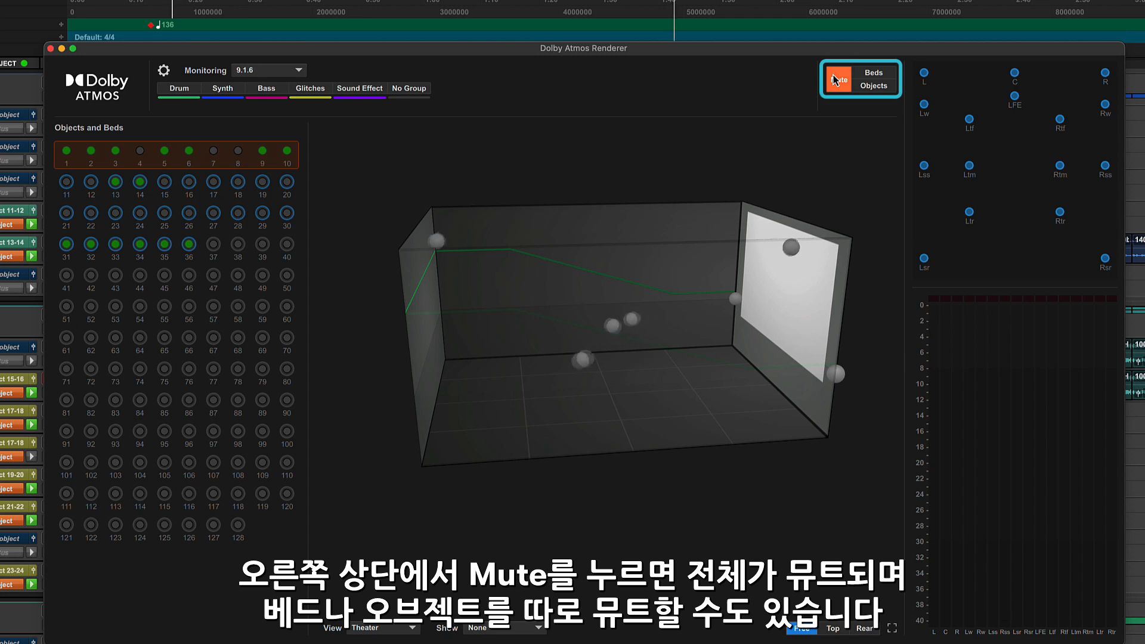
{"action": "left_click", "coordinate": [835, 81]}
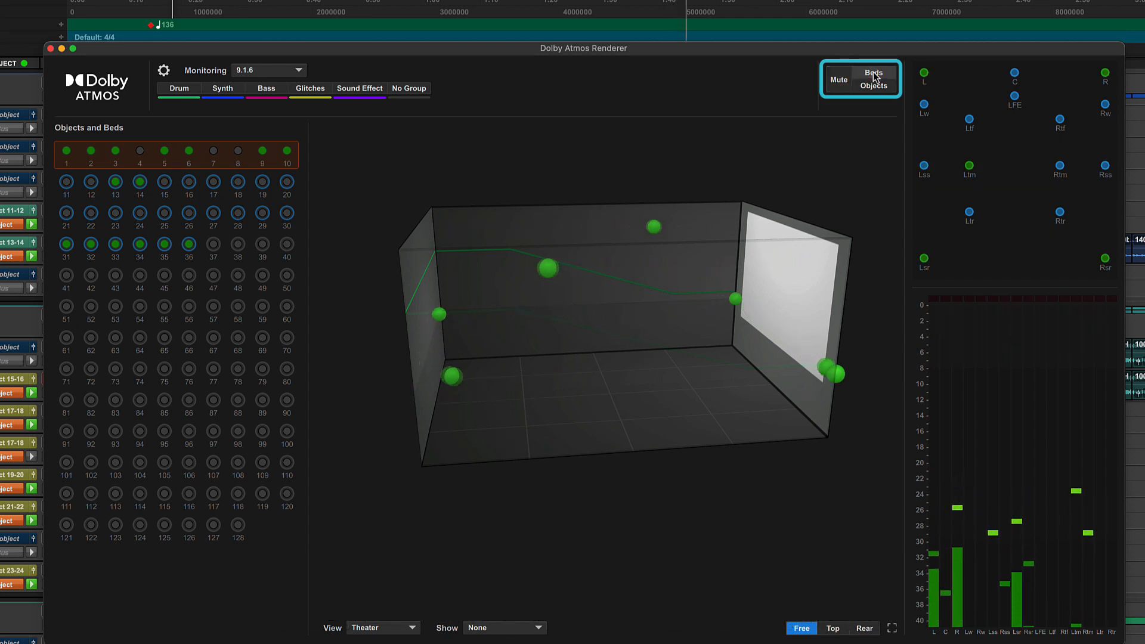
{"action": "left_click", "coordinate": [873, 85]}
{"action": "left_click", "coordinate": [873, 87]}
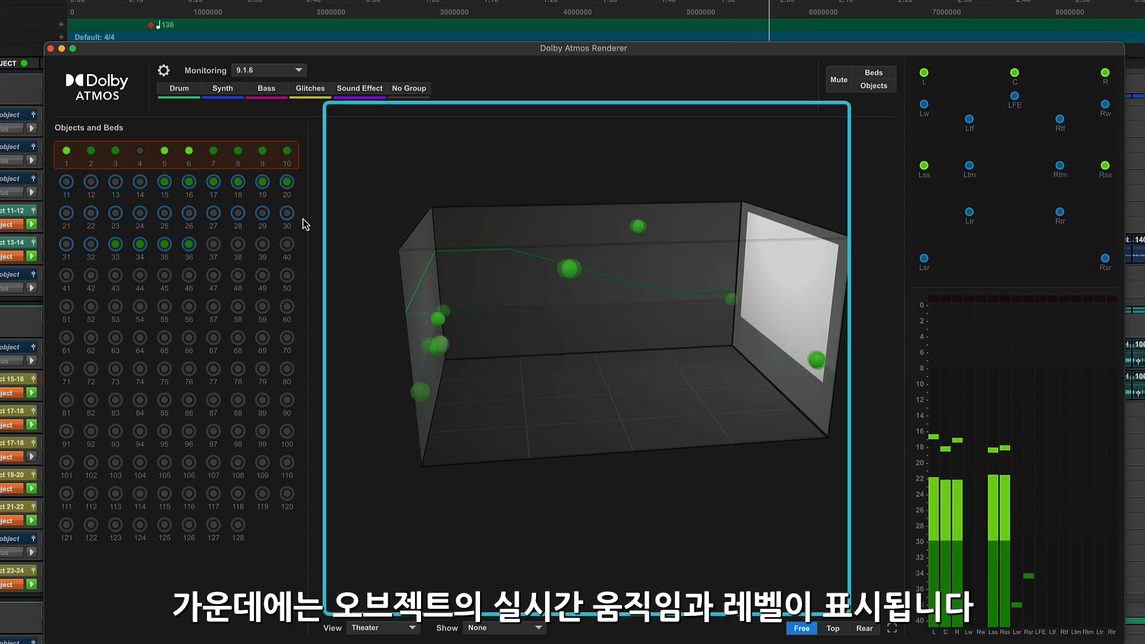
Rotate the 3D room and compare its Person and Theater view modes, ending on Theater.
{"action": "left_click_drag", "start_coordinate": [483, 382], "coordinate": [557, 365]}
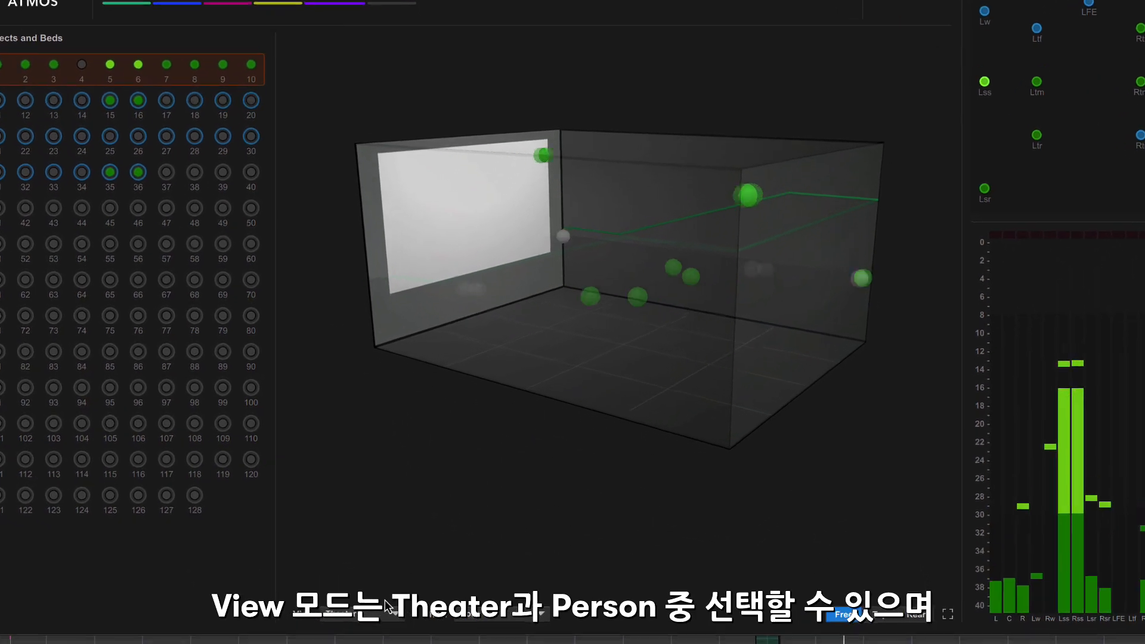
{"action": "left_click", "coordinate": [385, 613]}
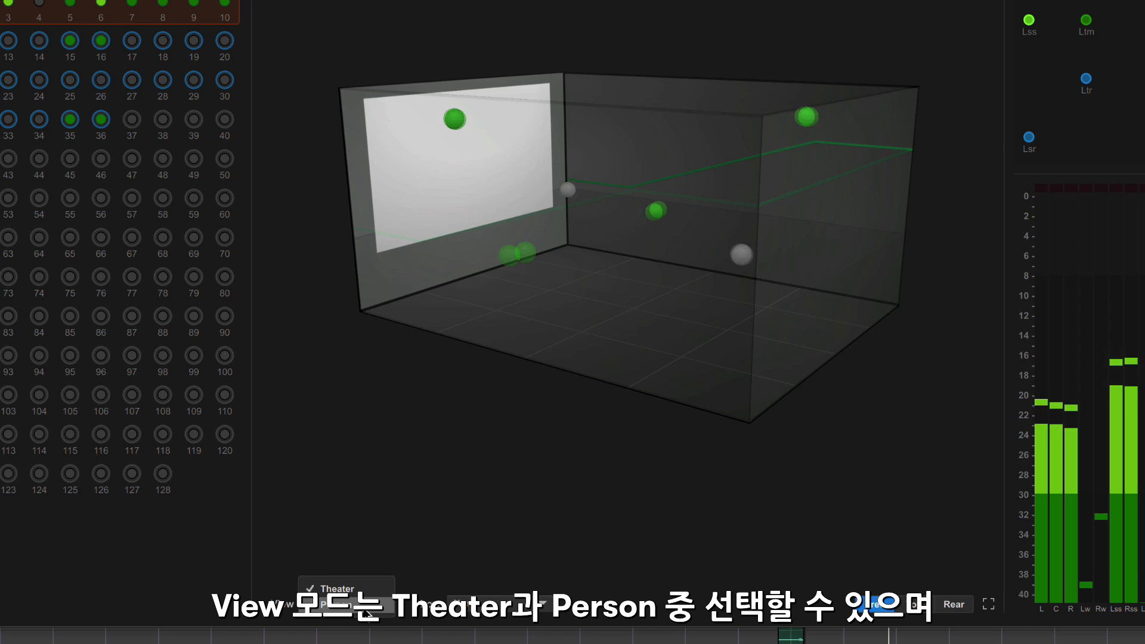
{"action": "left_click", "coordinate": [368, 612]}
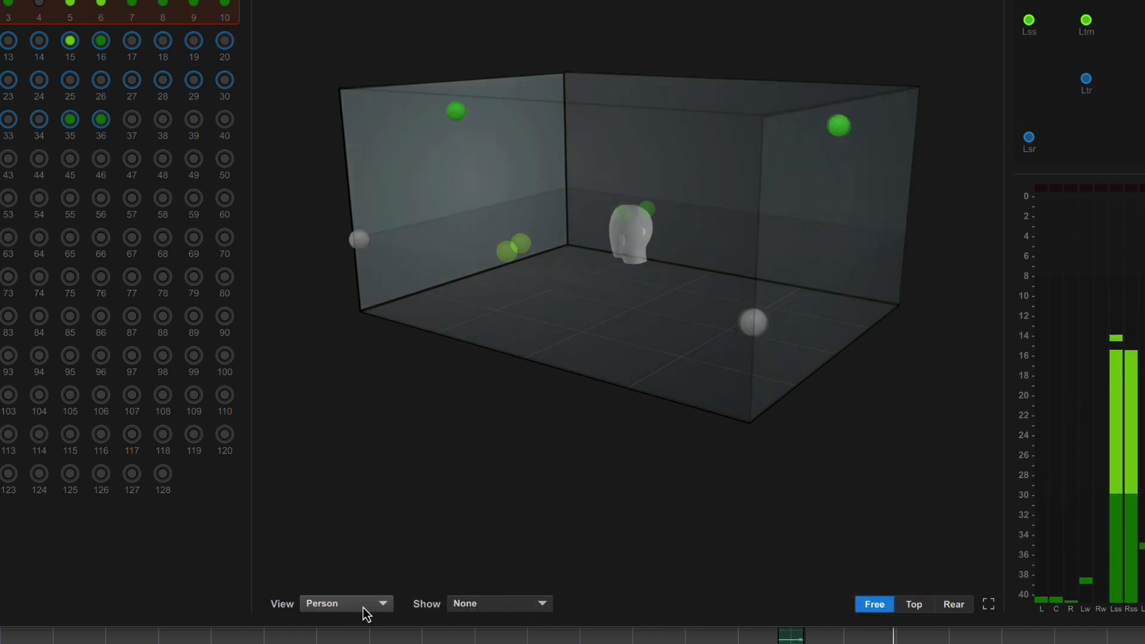
{"action": "left_click", "coordinate": [358, 589]}
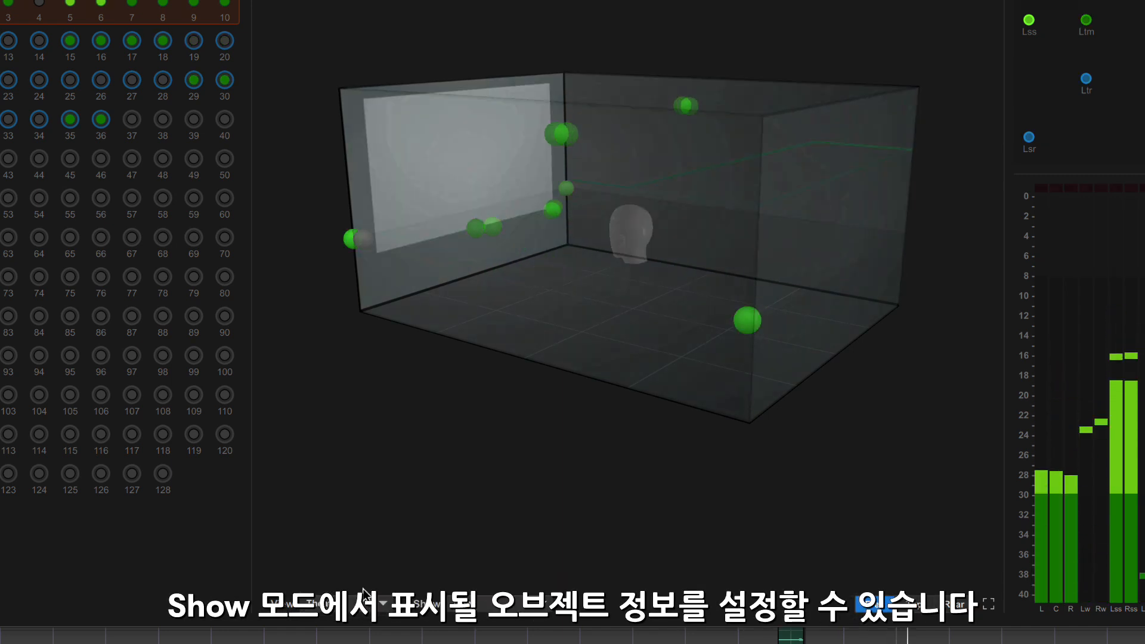
Display the objects' group names and their object IDs in the 3D room, ending with no labels shown.
{"action": "left_click", "coordinate": [479, 605]}
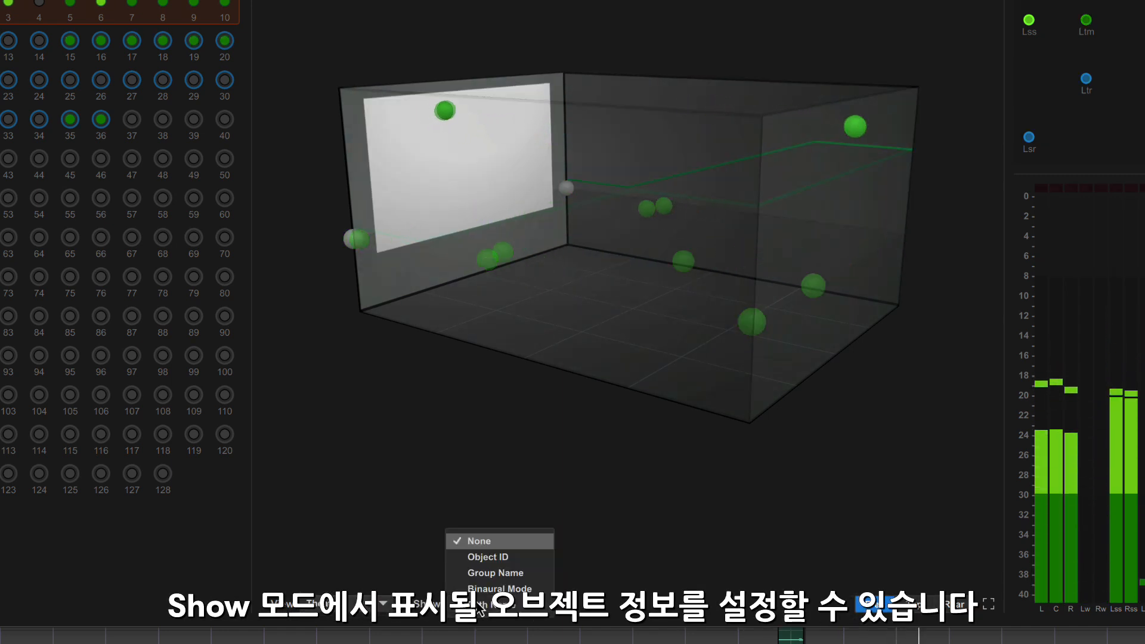
{"action": "left_click", "coordinate": [483, 574]}
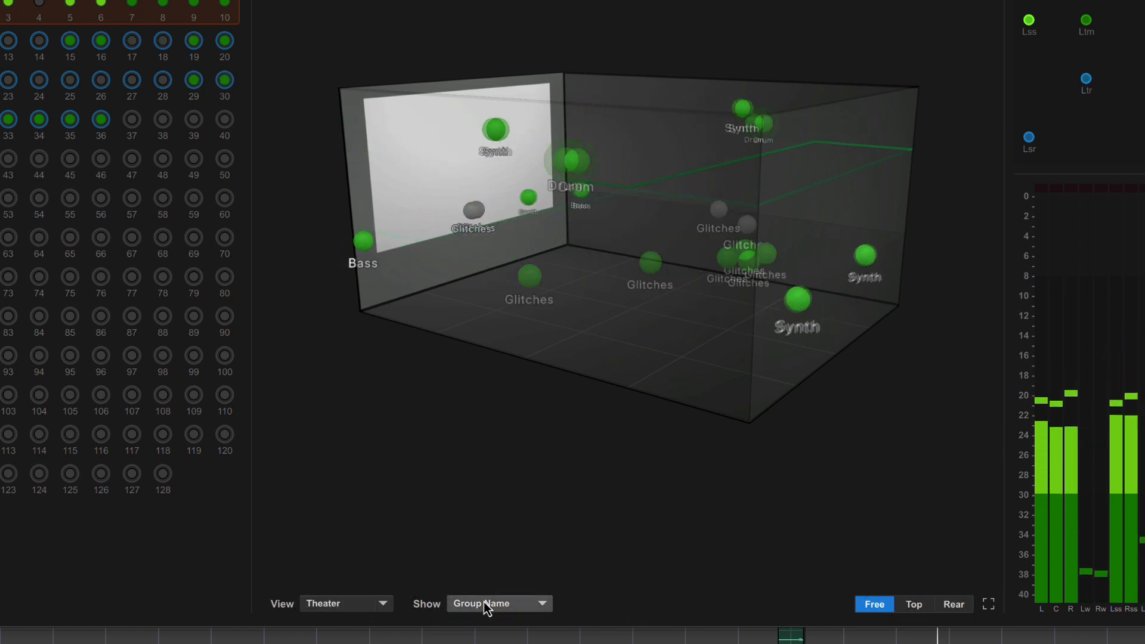
{"action": "left_click", "coordinate": [484, 602]}
{"action": "left_click", "coordinate": [496, 565]}
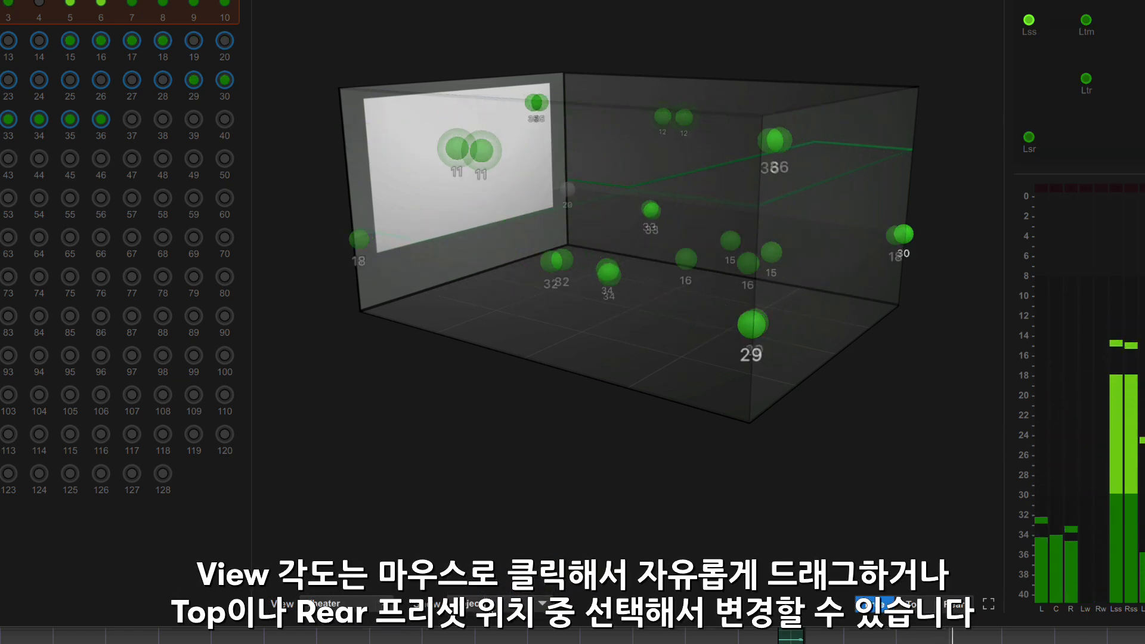
{"action": "left_click", "coordinate": [484, 603]}
{"action": "left_click", "coordinate": [492, 546]}
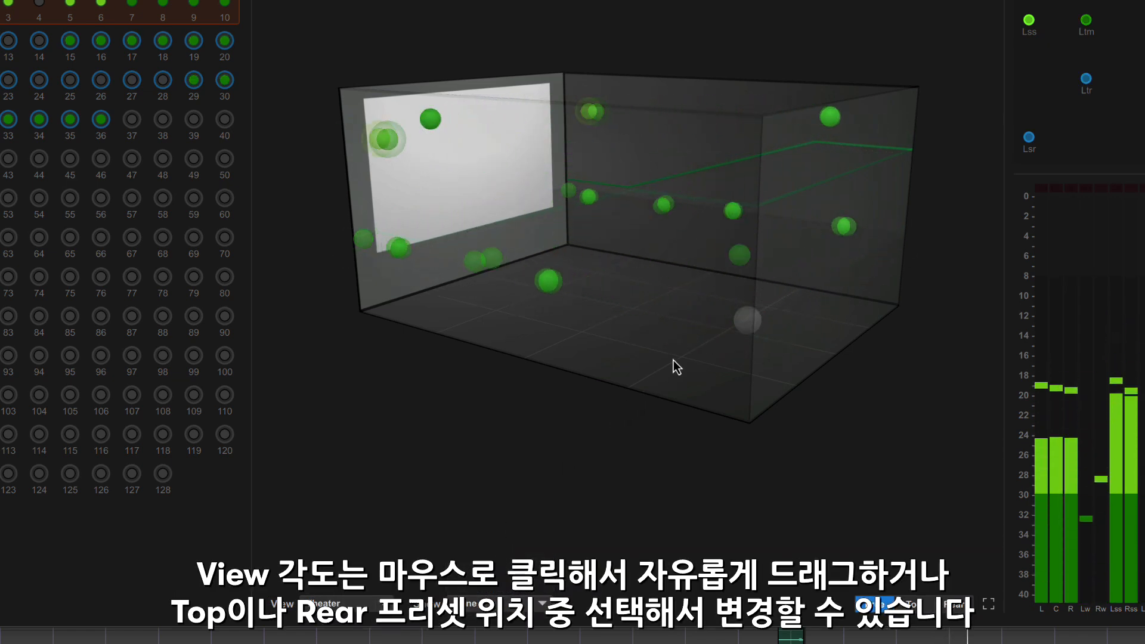
View the 3D room from a freely rotated angle and the Top and Rear presets, ending on Free.
{"action": "left_click_drag", "start_coordinate": [636, 368], "coordinate": [549, 356]}
{"action": "left_click", "coordinate": [918, 605]}
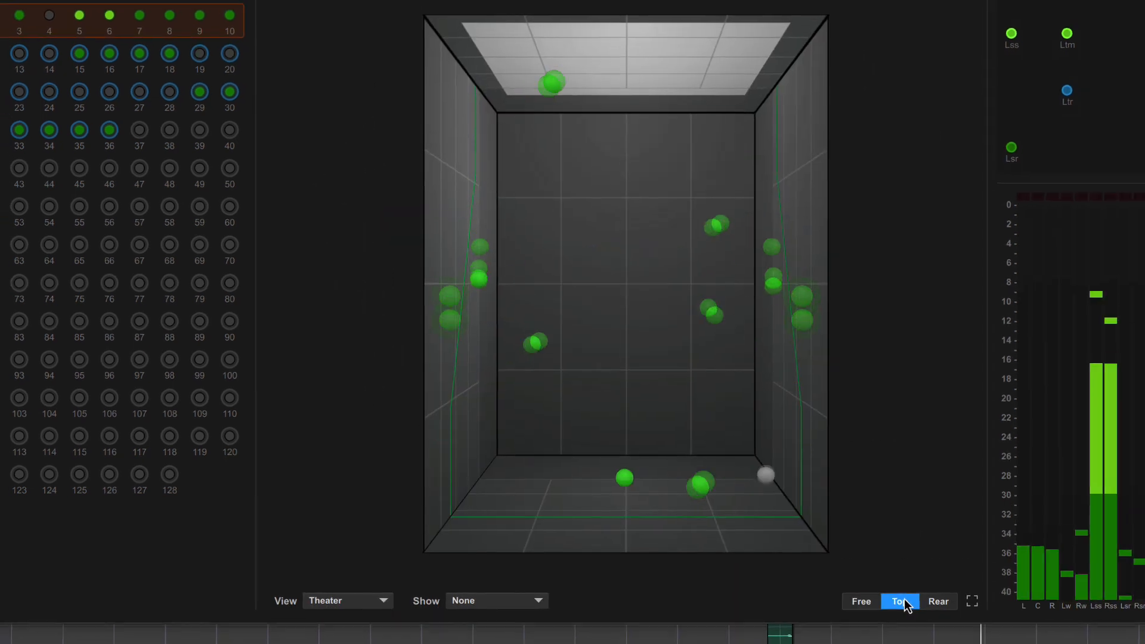
{"action": "left_click", "coordinate": [828, 582]}
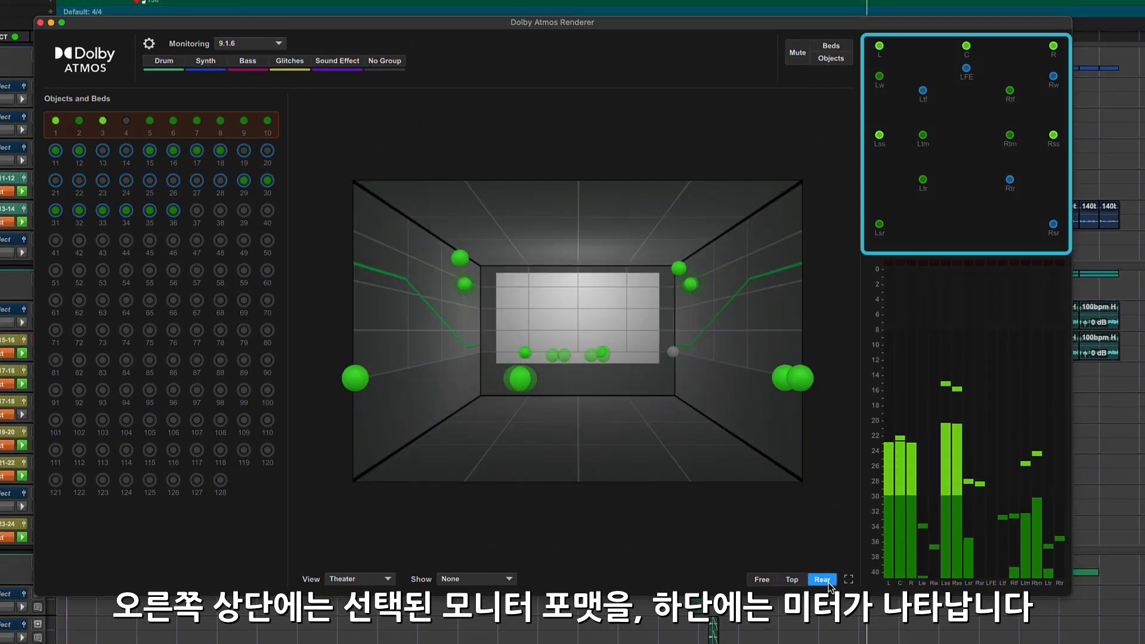
{"action": "left_click", "coordinate": [767, 578]}
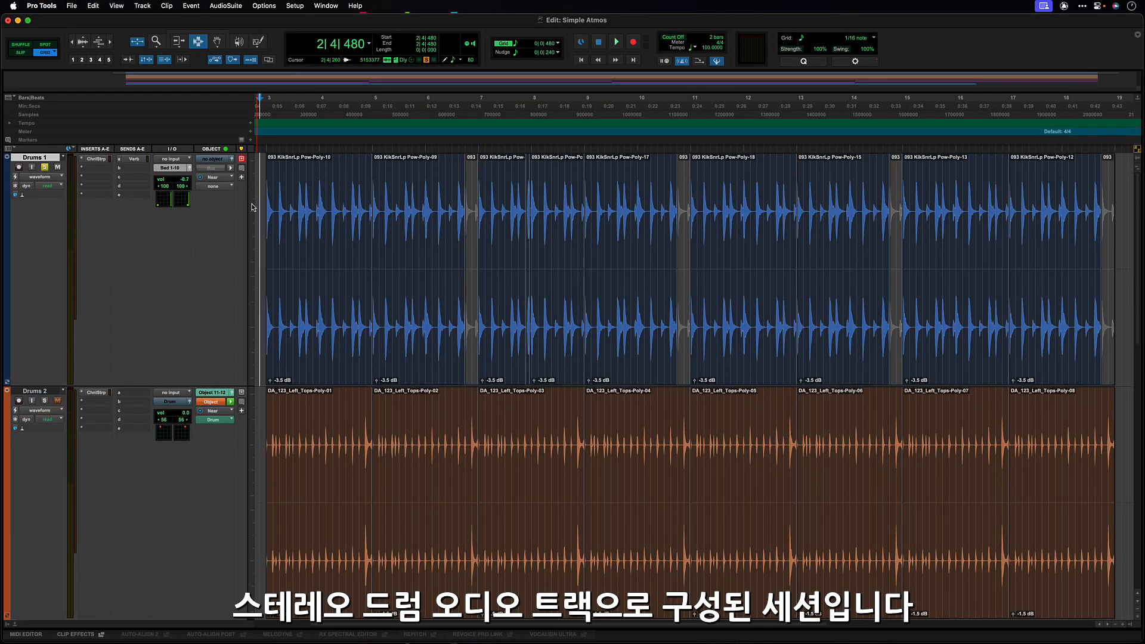
Route the output of the Drums 1 track to the Bed 1-10 (7.1.2) path.
{"action": "left_click", "coordinate": [173, 168]}
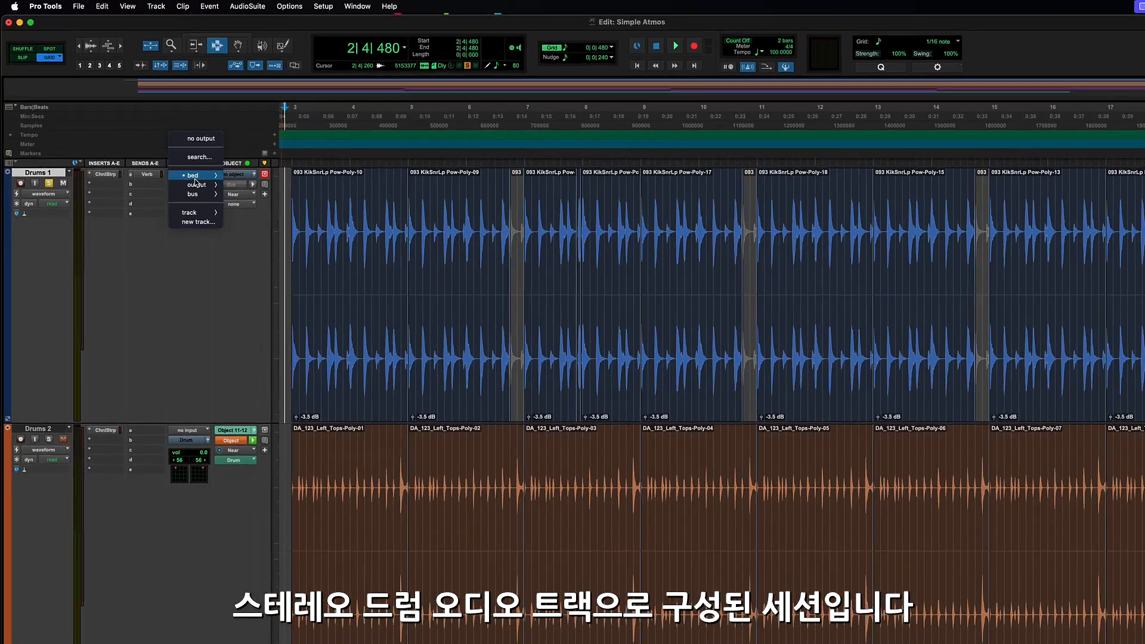
{"action": "mouse_move", "coordinate": [178, 163]}
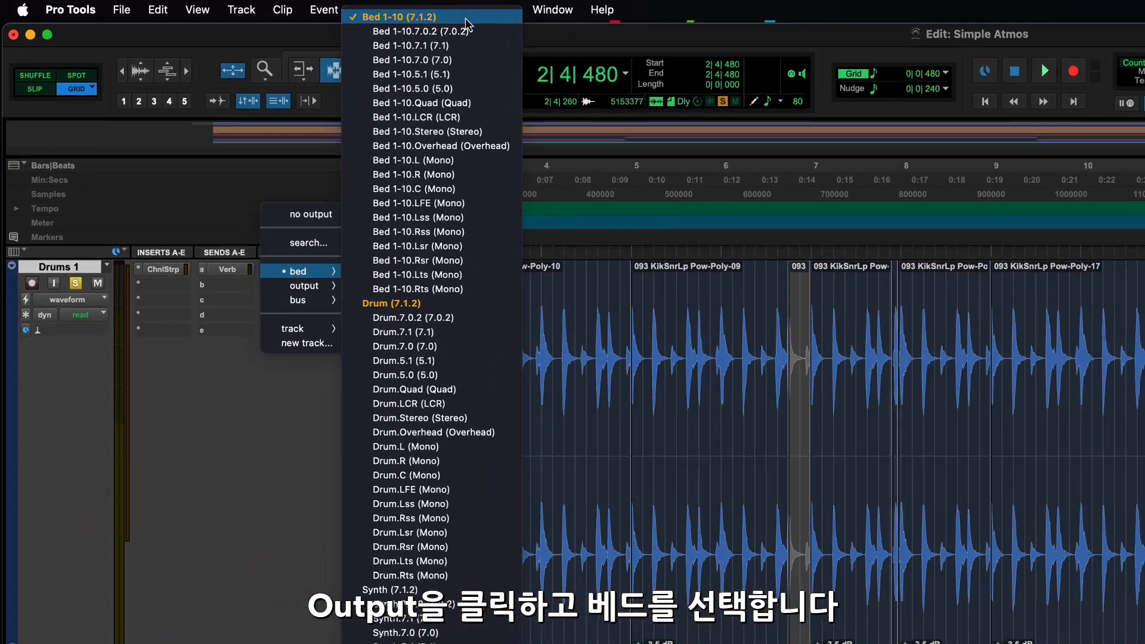
{"action": "left_click", "coordinate": [465, 24]}
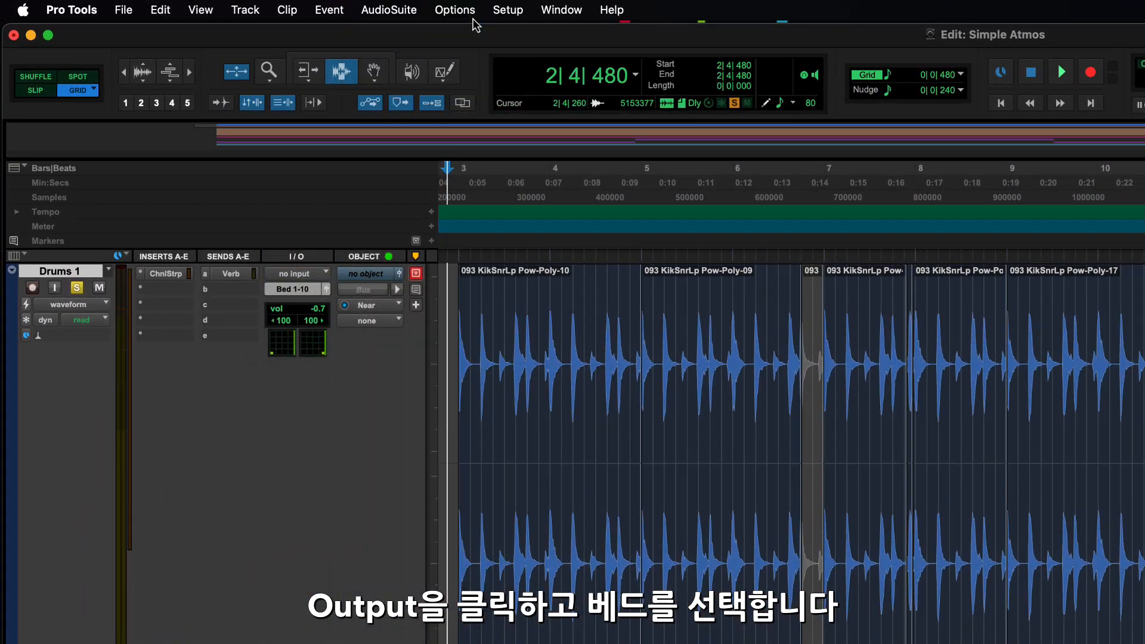
Play the session with the Drums 1 output panner and the Dolby Atmos Renderer window shown.
{"action": "key", "text": "space"}
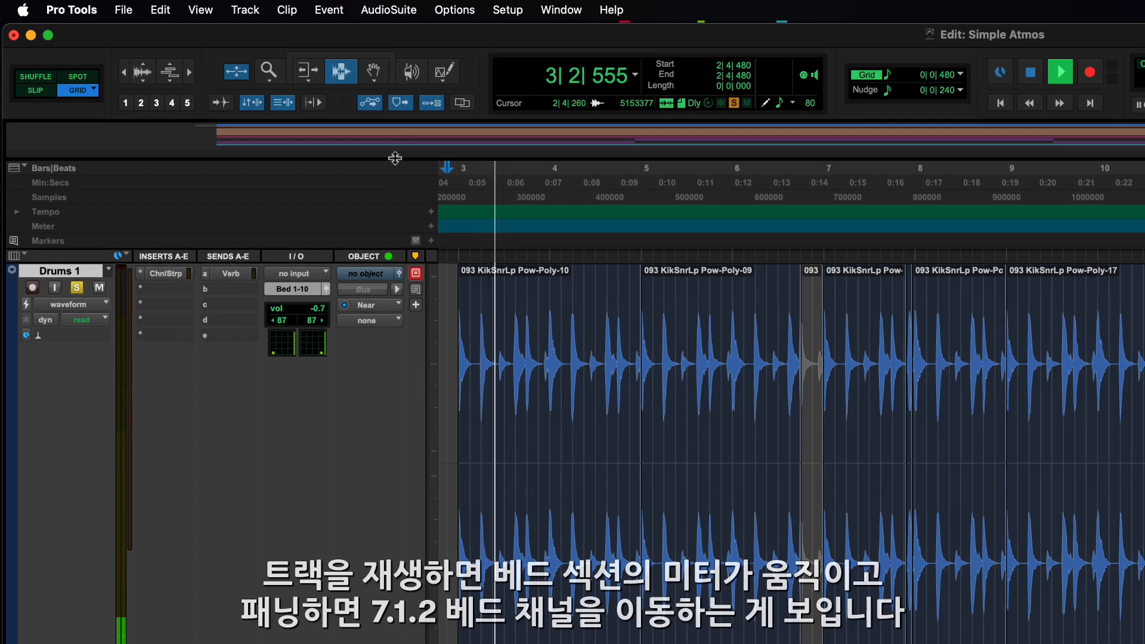
{"action": "left_click", "coordinate": [397, 274]}
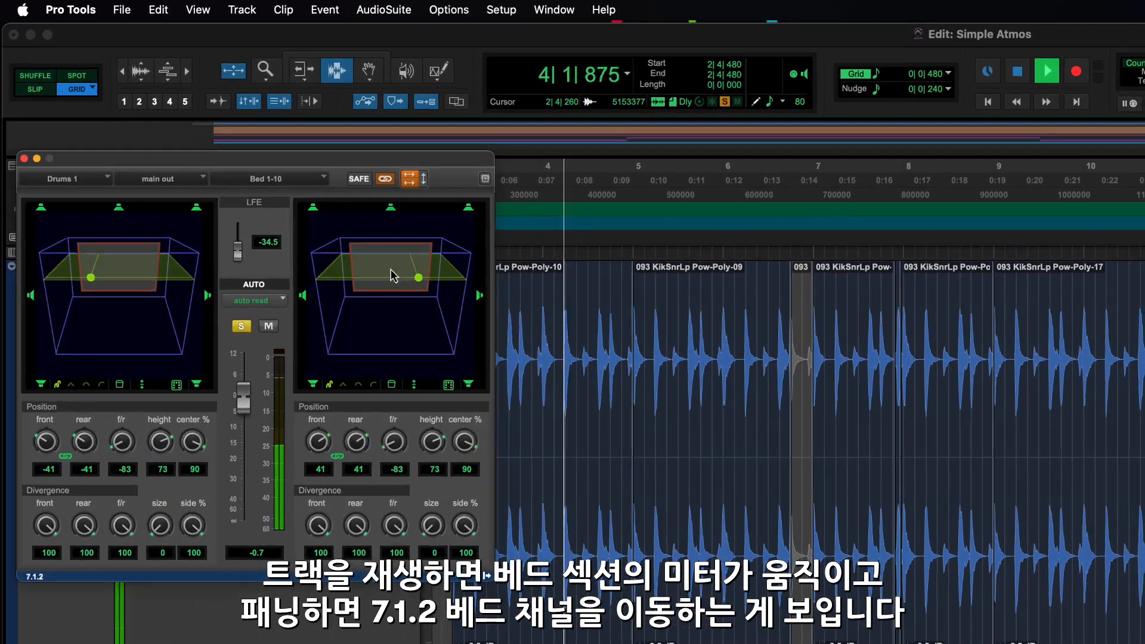
{"action": "key", "text": "super+alt+r"}
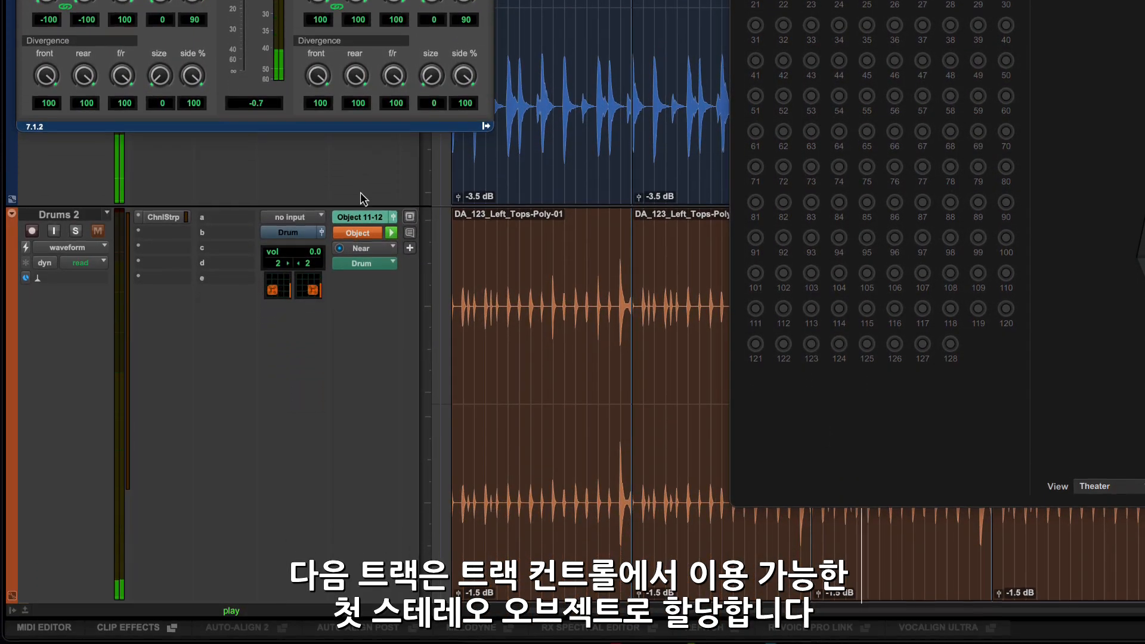
Assign the Drums 2 track to Object 11-12 (Stereo) and solo it in its output panner window.
{"action": "left_click", "coordinate": [365, 219]}
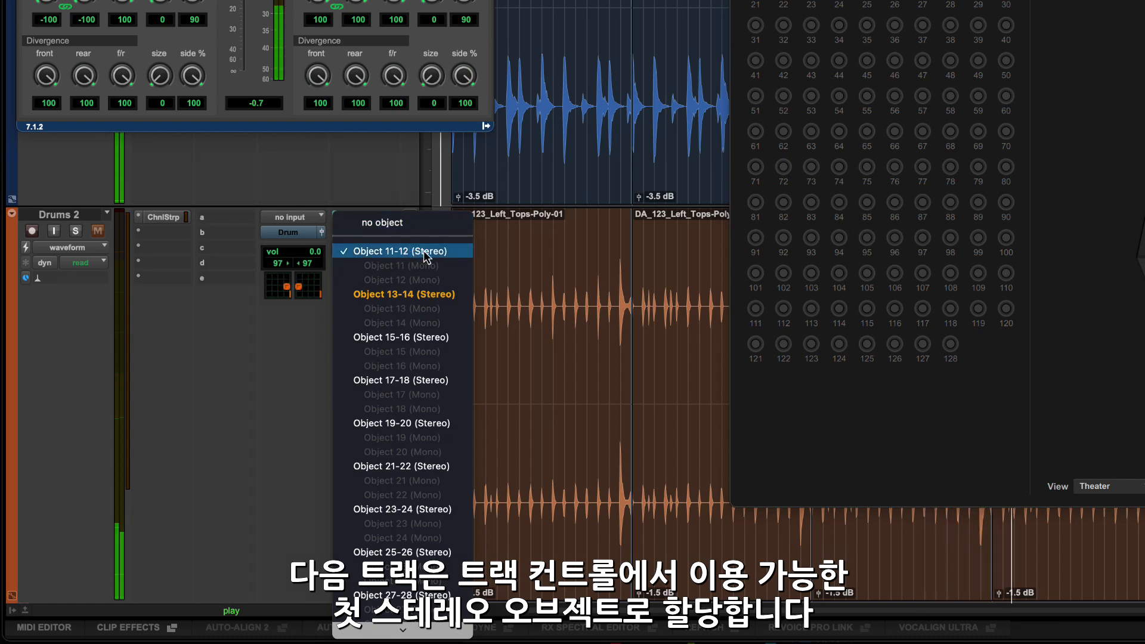
{"action": "left_click", "coordinate": [402, 190]}
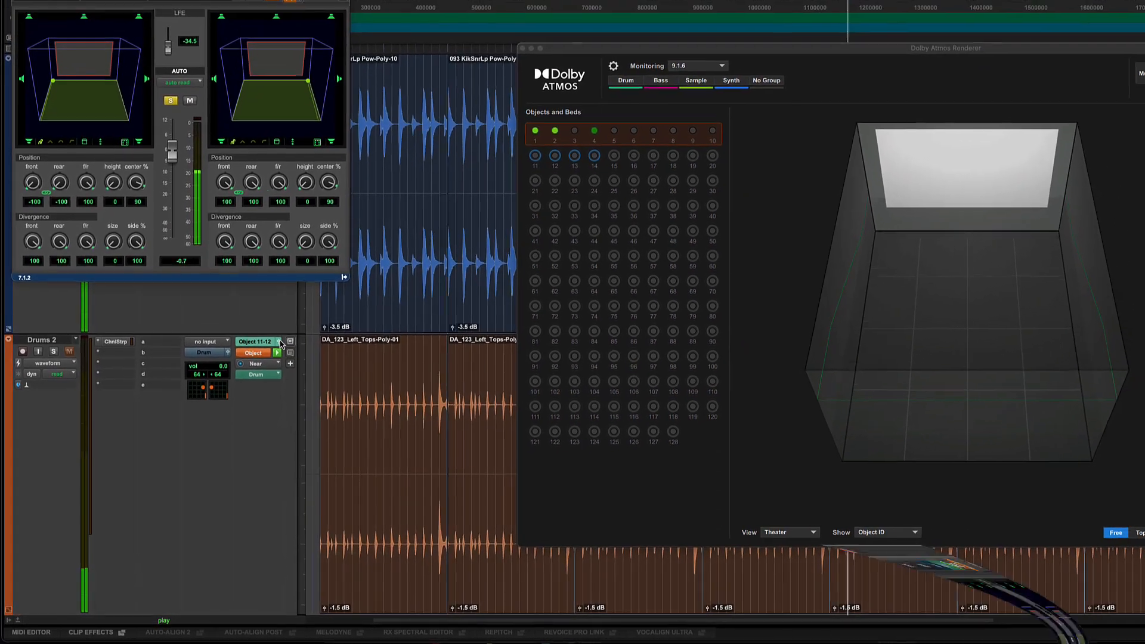
{"action": "left_click", "coordinate": [292, 330]}
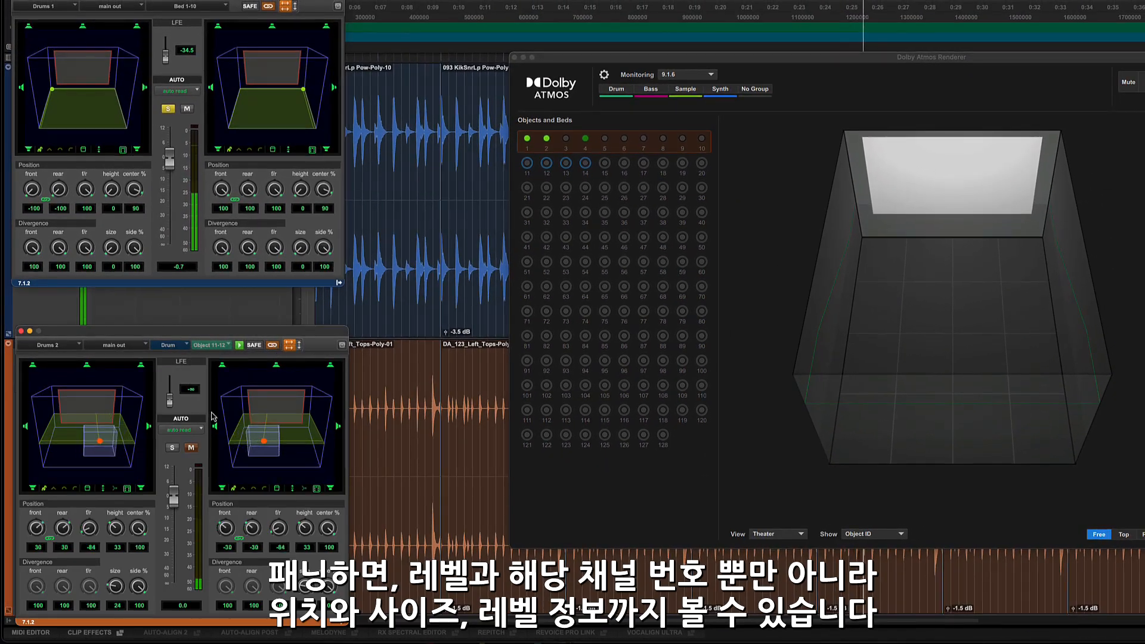
{"action": "left_click", "coordinate": [170, 448]}
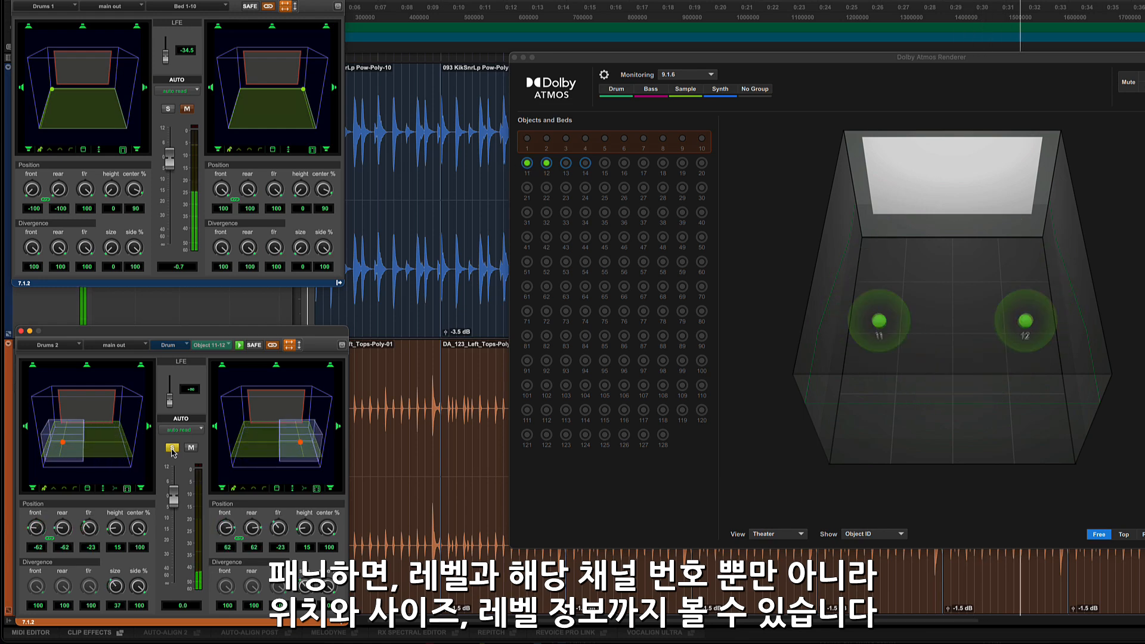
Unsolo the Drums 2 track and try the Mid and Far binaural modes on Drums 1, ending on Near.
{"action": "left_click", "coordinate": [172, 448]}
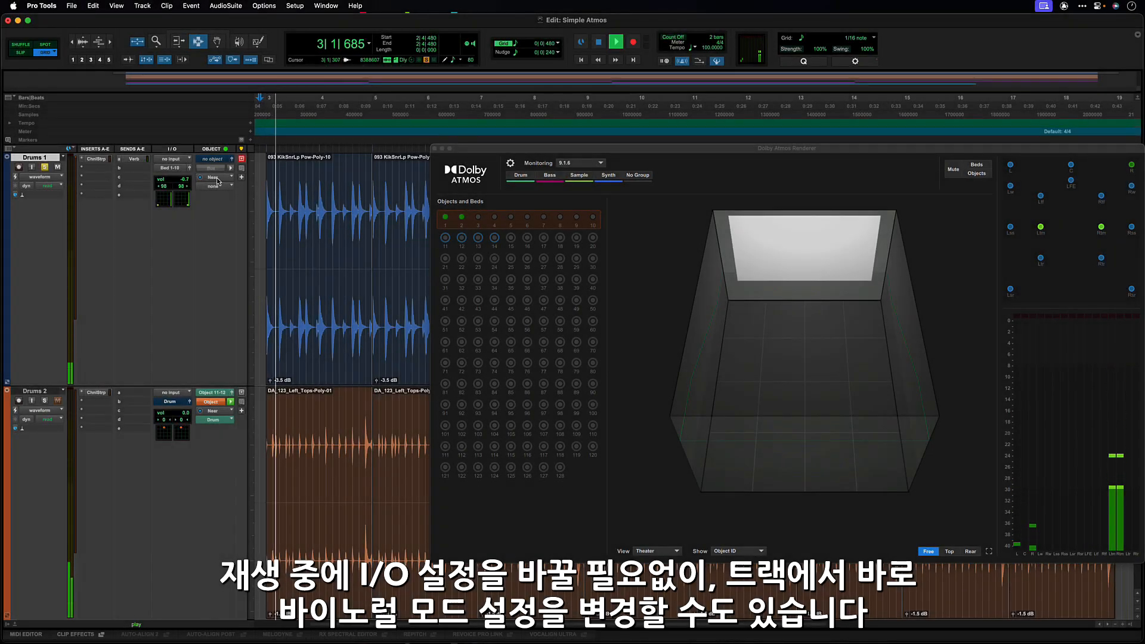
{"action": "left_click", "coordinate": [217, 170]}
{"action": "left_click", "coordinate": [218, 179]}
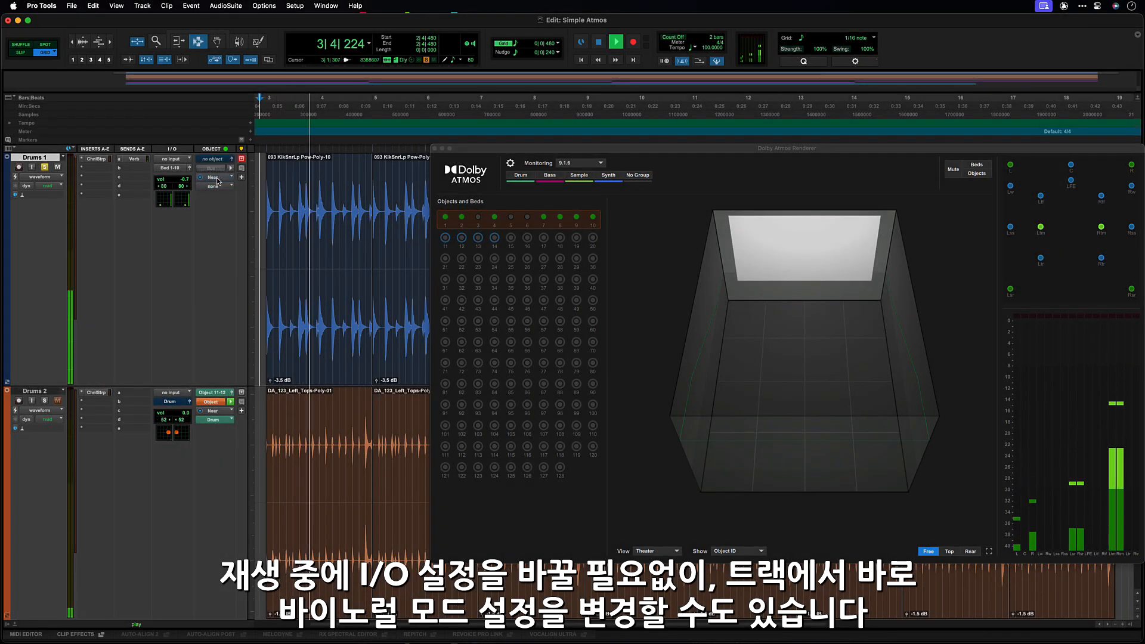
{"action": "left_click", "coordinate": [217, 178]}
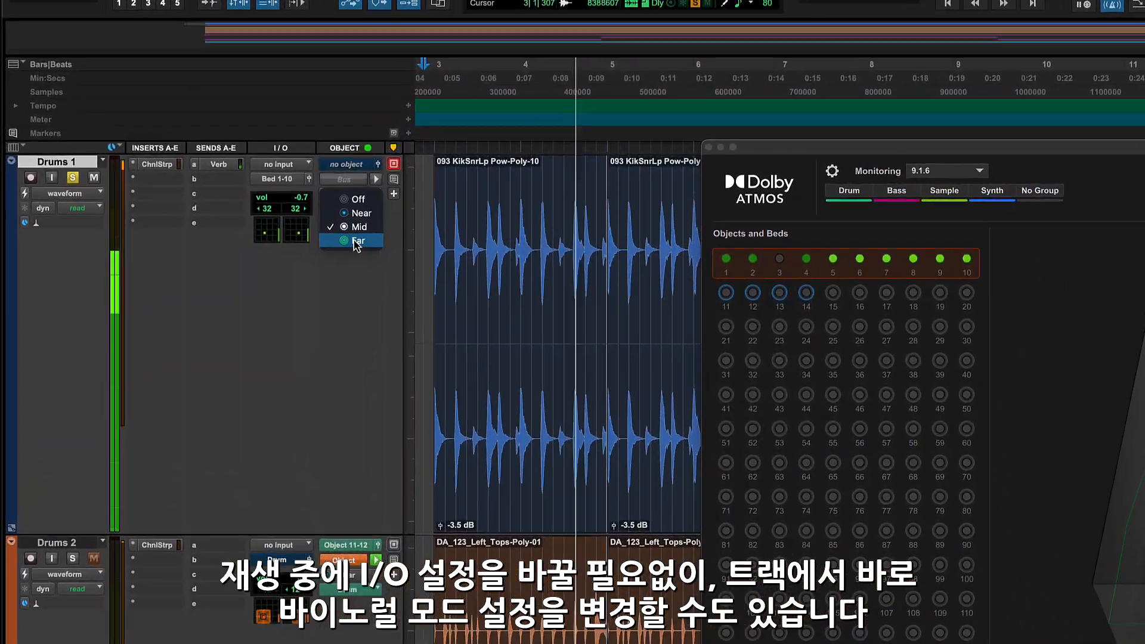
{"action": "left_click", "coordinate": [293, 225]}
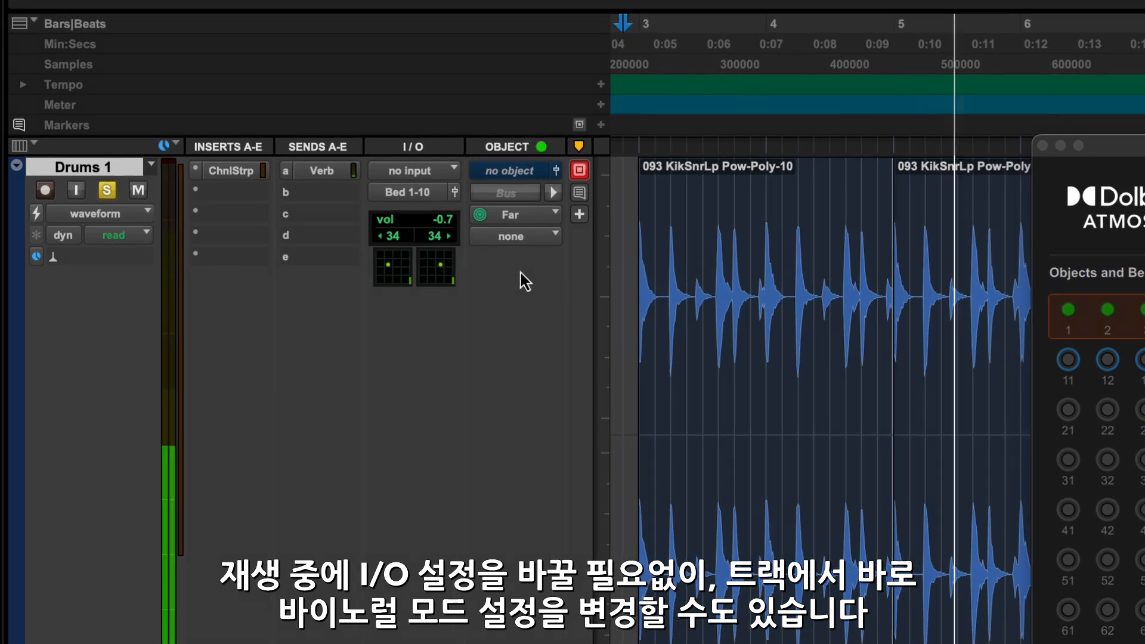
{"action": "left_click", "coordinate": [480, 212]}
{"action": "left_click", "coordinate": [525, 185]}
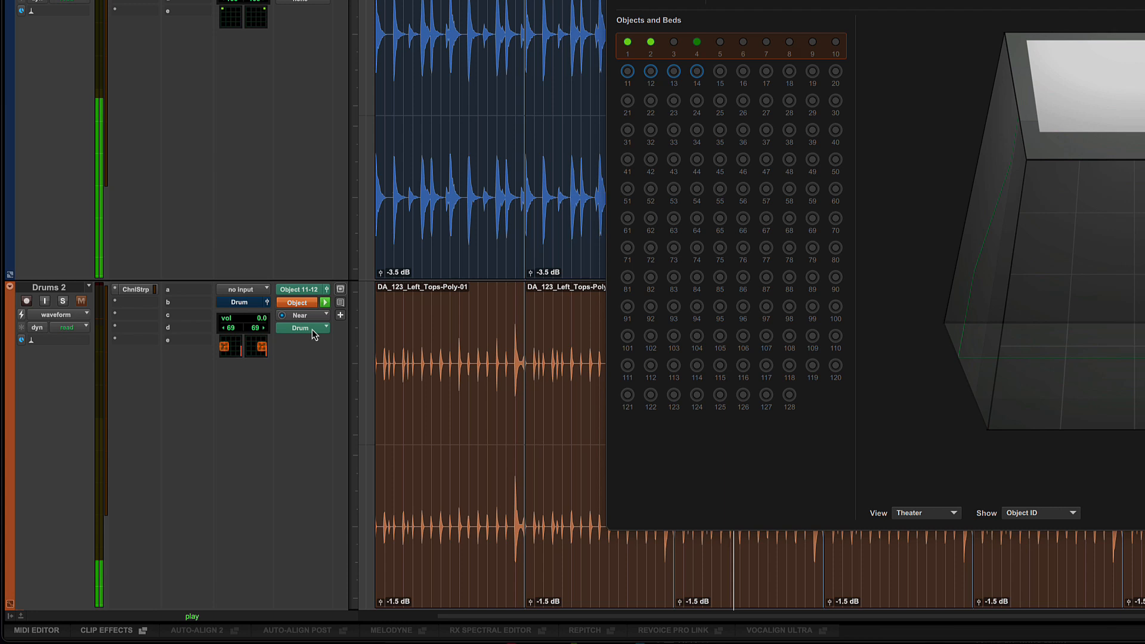
Switch Drums 2 to bus mode, route its output to the Synth (7.1.2) bed, and return it to object mode.
{"action": "left_click", "coordinate": [312, 332]}
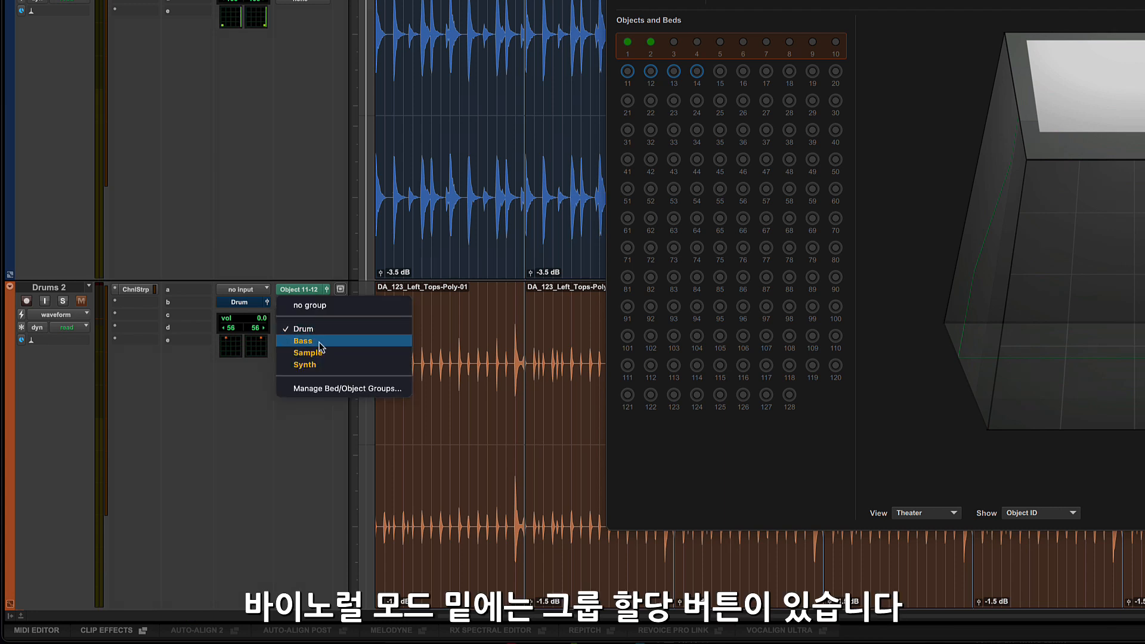
{"action": "left_click", "coordinate": [308, 248]}
{"action": "left_click", "coordinate": [302, 302]}
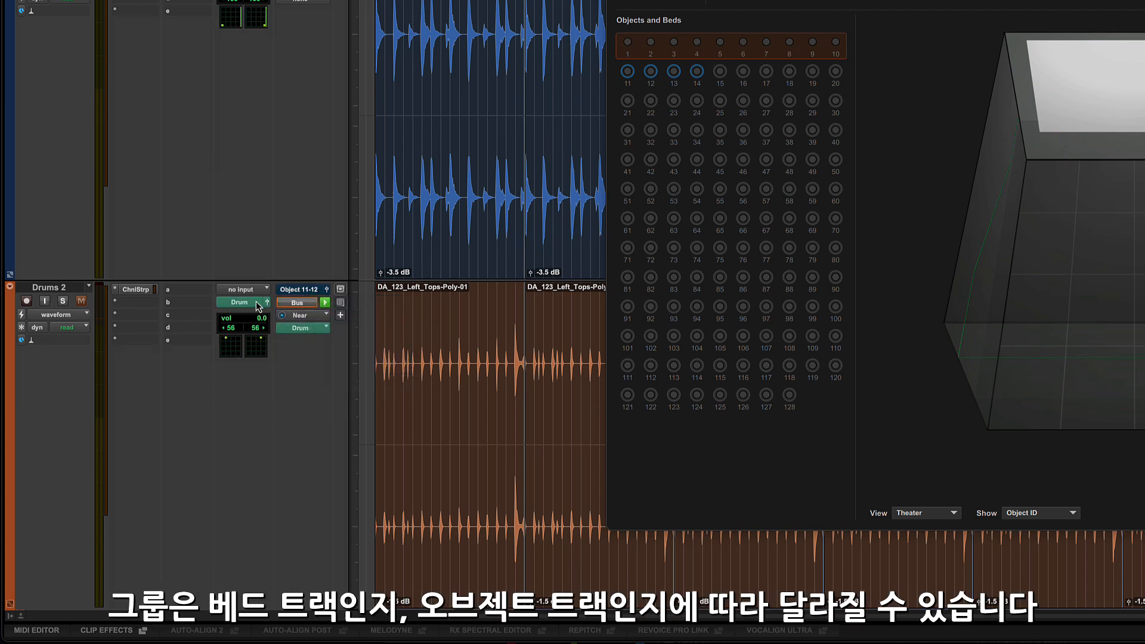
{"action": "left_click", "coordinate": [257, 306]}
{"action": "mouse_move", "coordinate": [260, 296]}
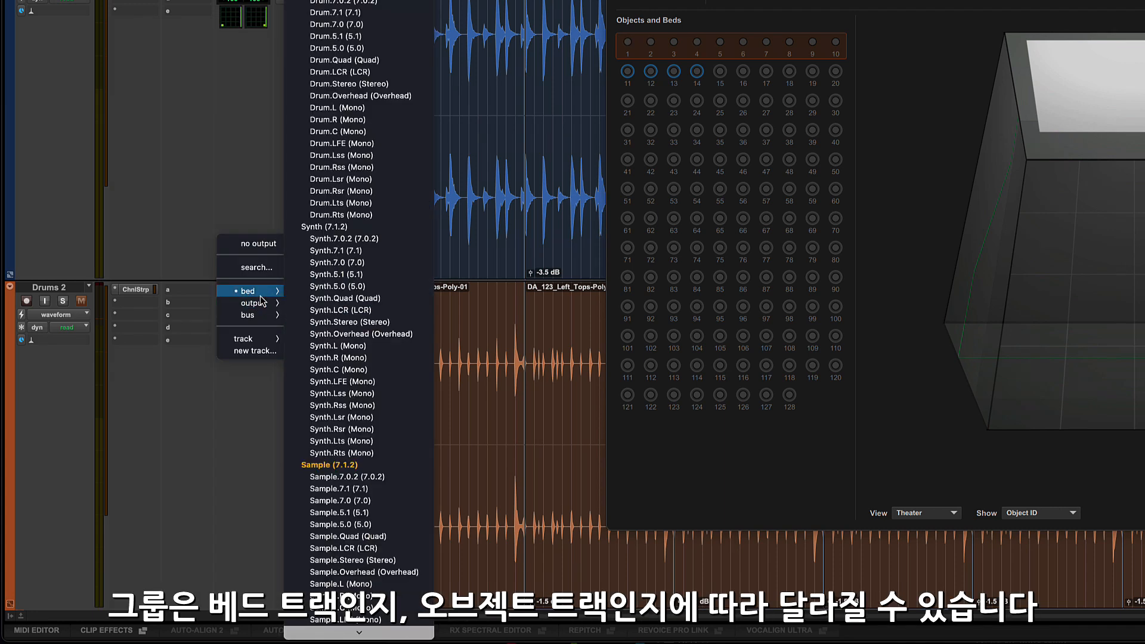
{"action": "left_click", "coordinate": [345, 227]}
{"action": "left_click", "coordinate": [303, 305]}
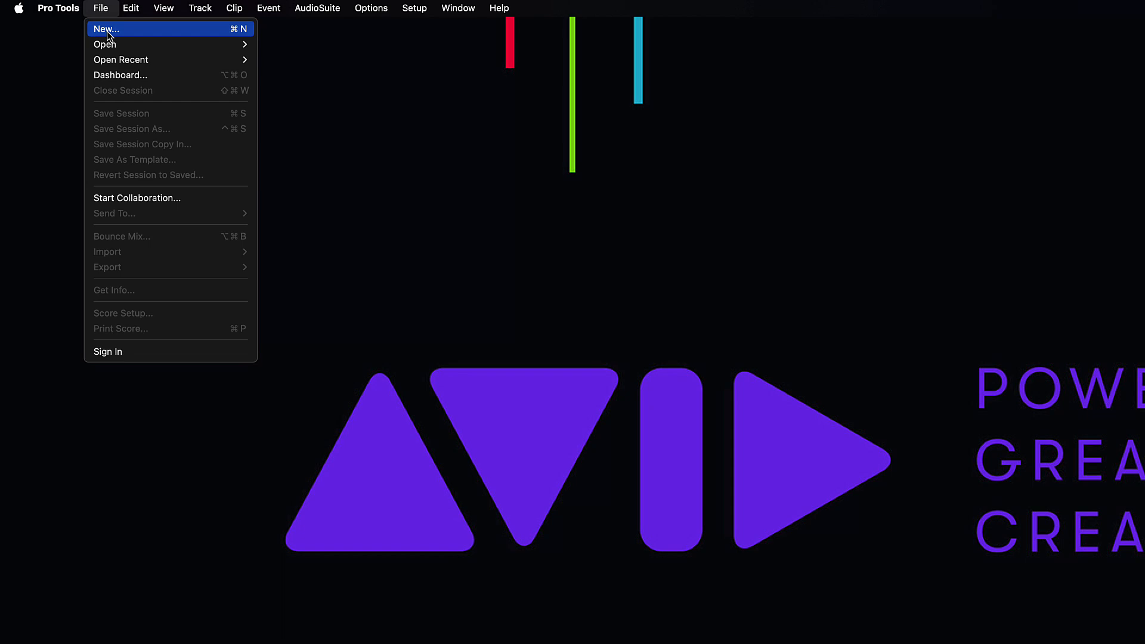
Open the Dolby Atmos demo session from the Dashboard and show the Dolby Atmos Renderer window over its tracks.
{"action": "left_click", "coordinate": [119, 75]}
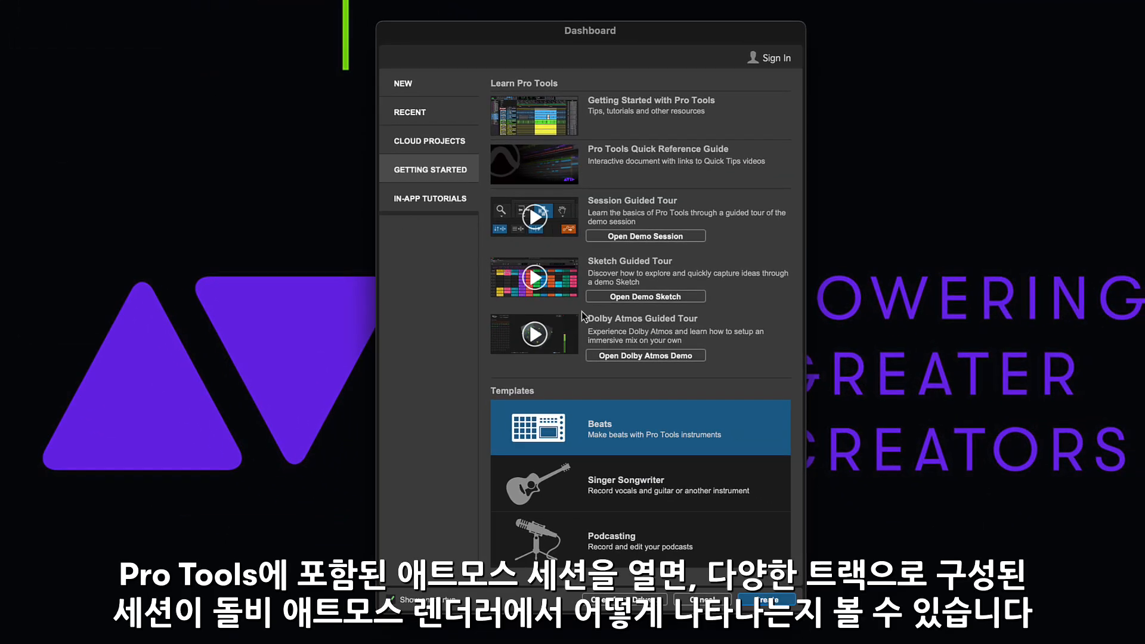
{"action": "left_click", "coordinate": [624, 356]}
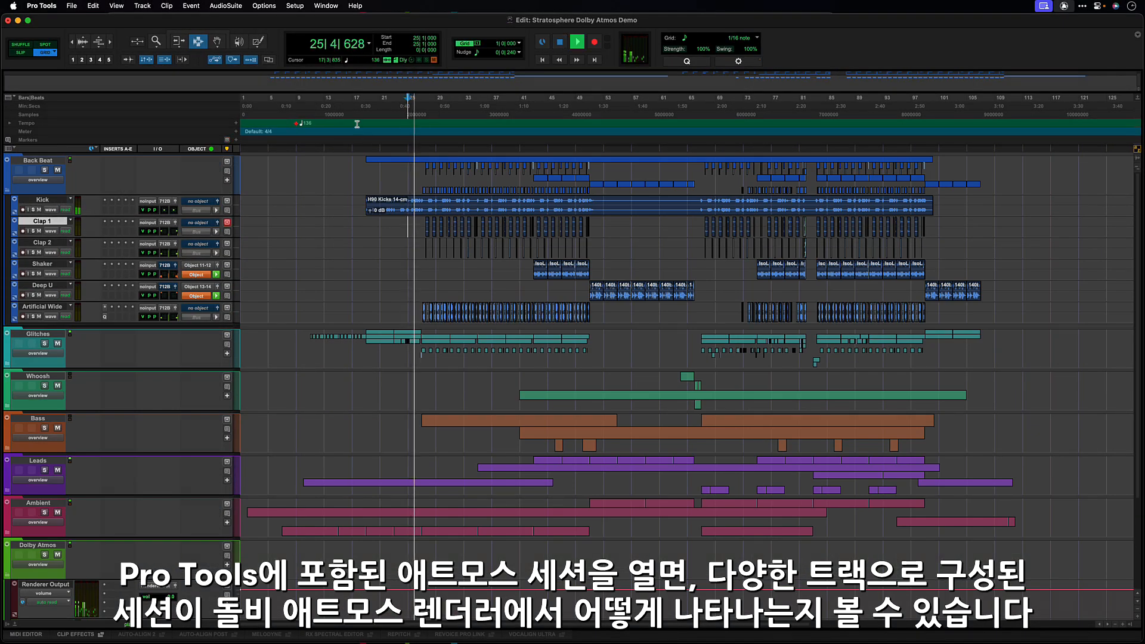
{"action": "key", "text": "ctrl+alt+super+w"}
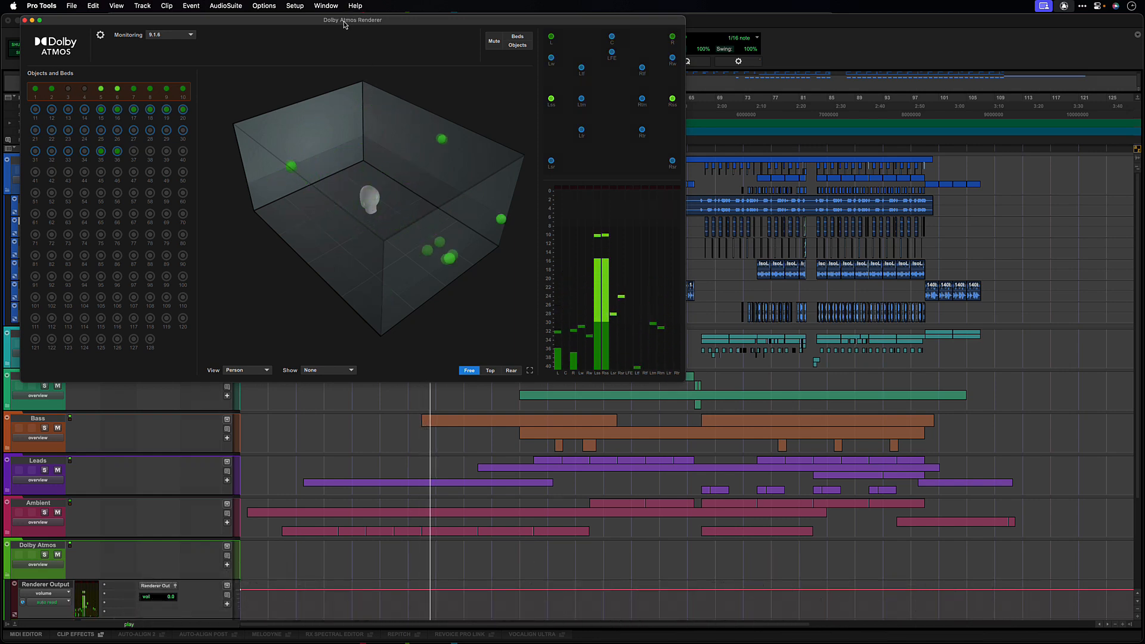
{"action": "left_click_drag", "start_coordinate": [343, 24], "coordinate": [534, 143]}
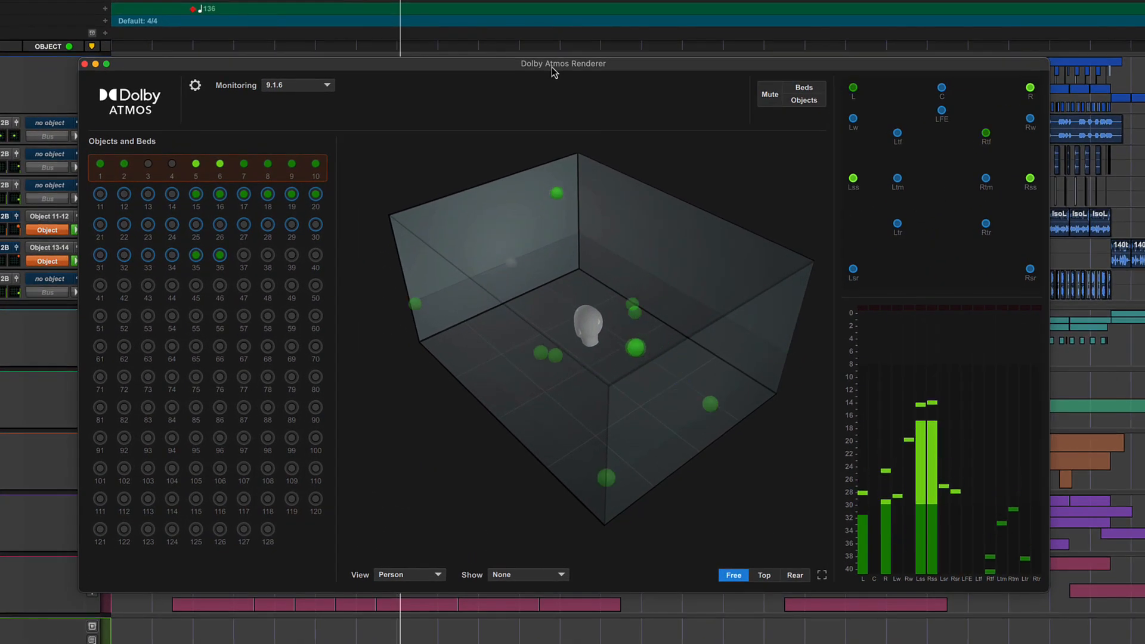
{"action": "left_click_drag", "start_coordinate": [471, 331], "coordinate": [513, 383]}
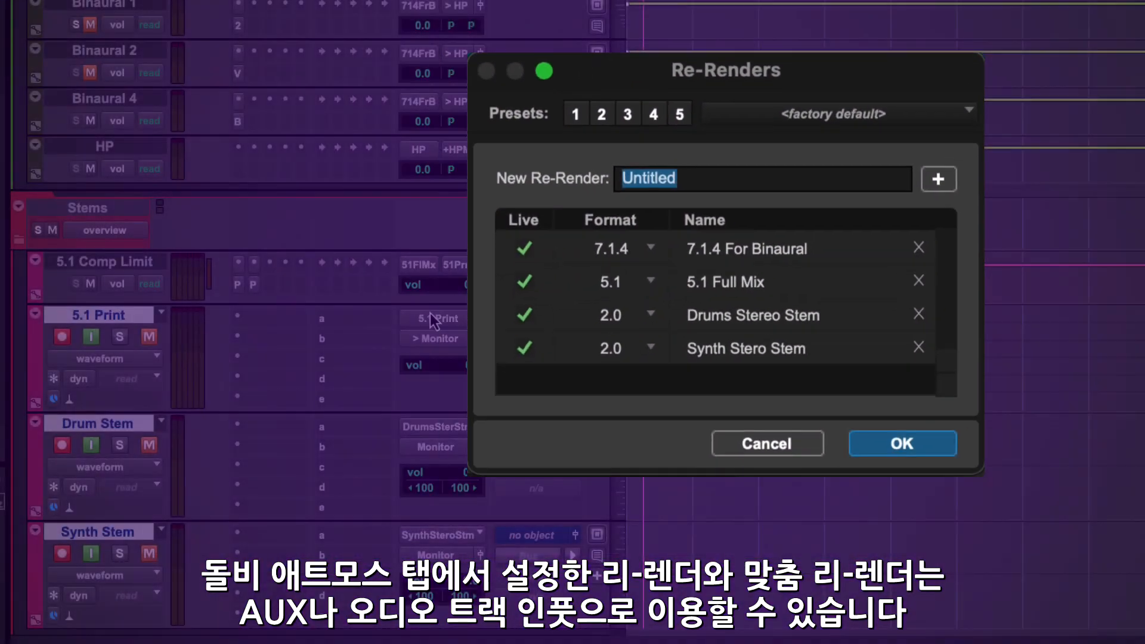
Choose the 5.1 Full Mix (5.1) re-render as input of the 5.1 Print track and start recording the stems.
{"action": "left_click", "coordinate": [430, 316]}
{"action": "mouse_move", "coordinate": [508, 358]}
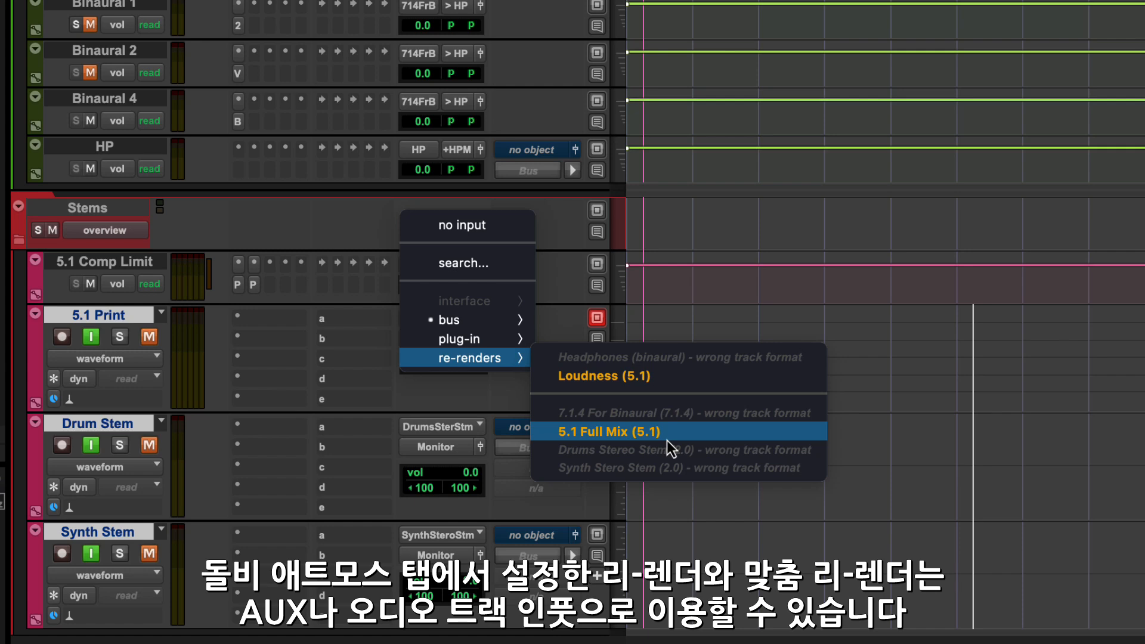
{"action": "left_click", "coordinate": [667, 439]}
{"action": "key", "text": "super+space"}
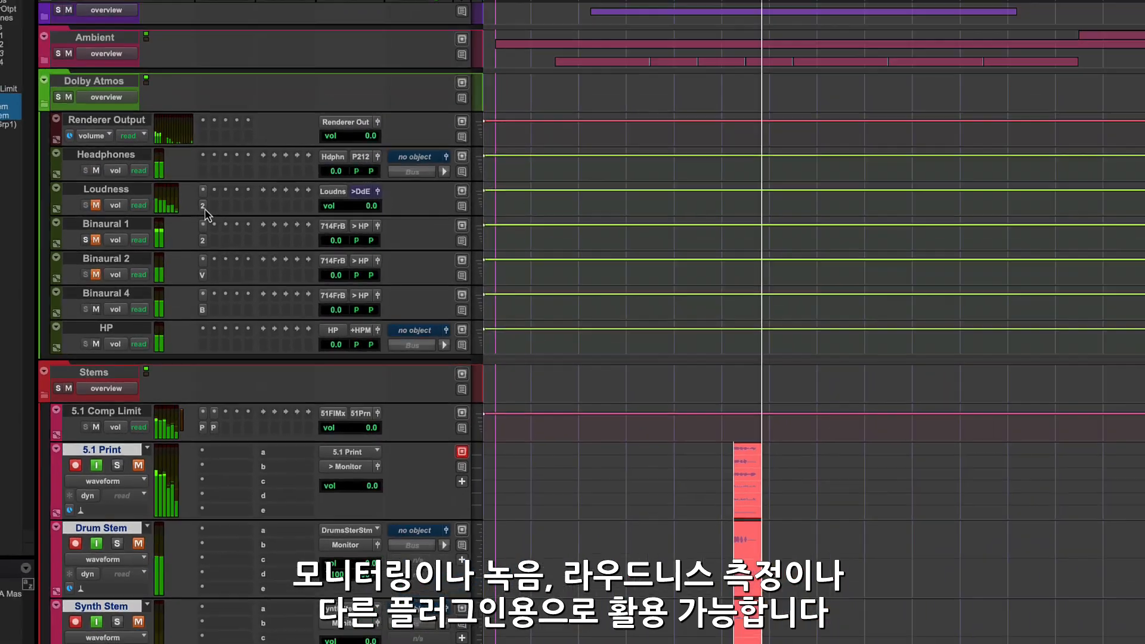
Inspect the insert plug-ins of the Binaural tracks, including the Binaural Renderer for Apple Music on Binaural 4.
{"action": "left_click", "coordinate": [237, 6]}
{"action": "left_click", "coordinate": [196, 258]}
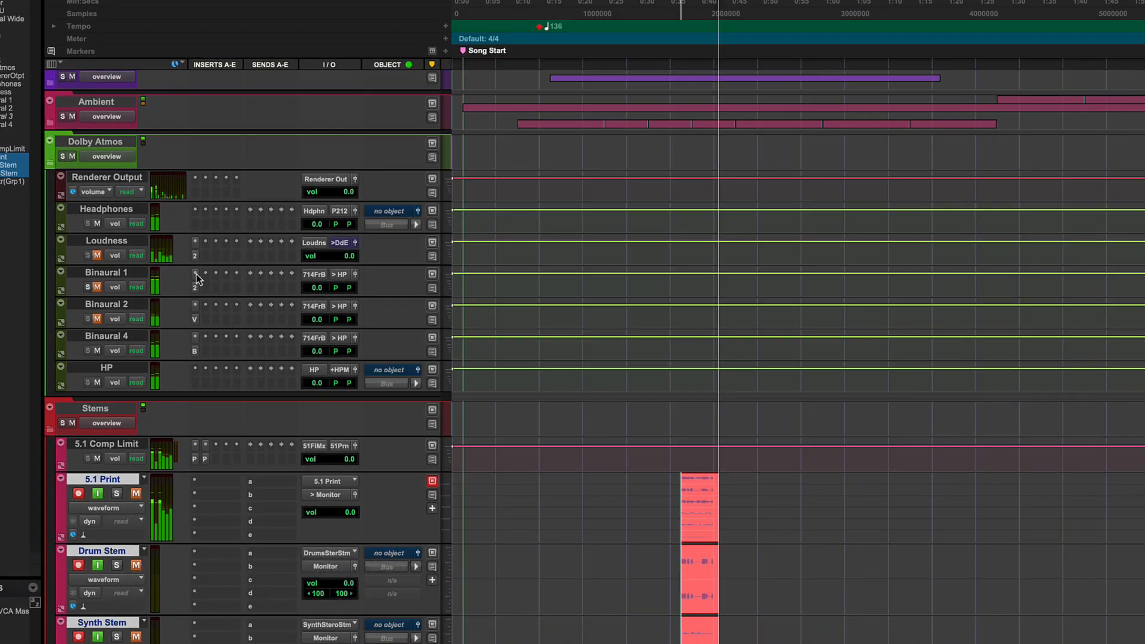
{"action": "left_click", "coordinate": [194, 352]}
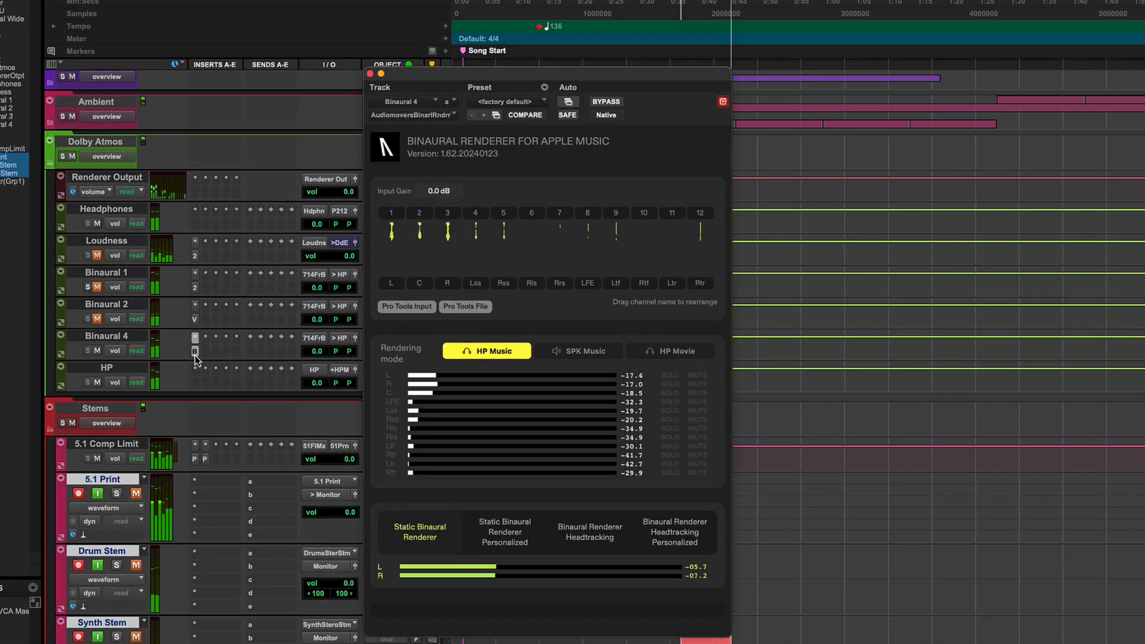
{"action": "left_click", "coordinate": [194, 352]}
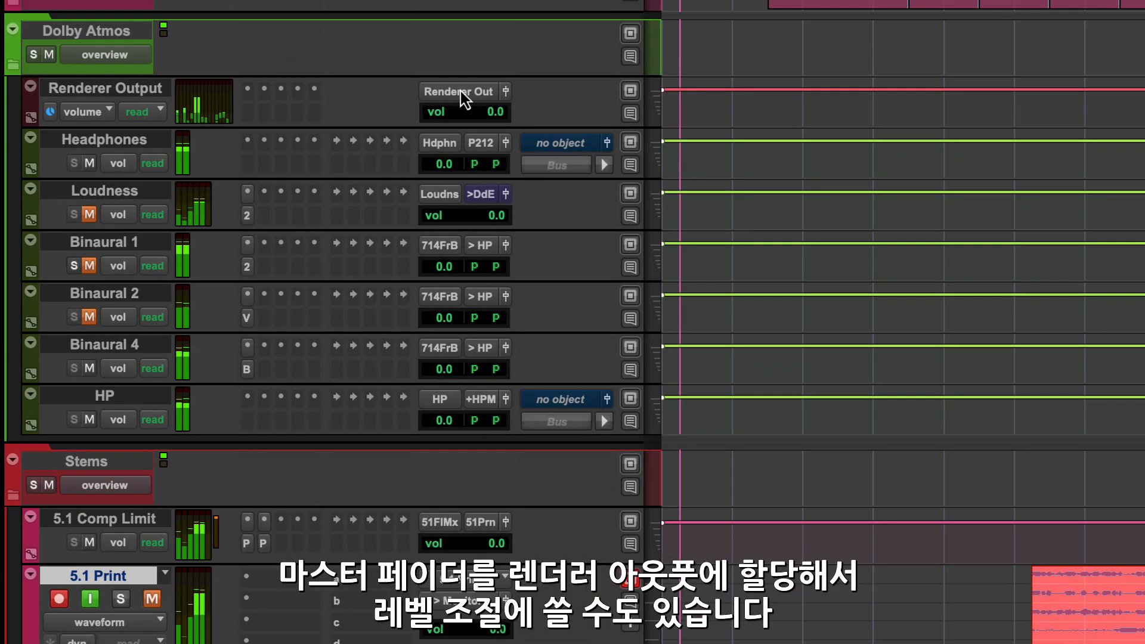
Assign the output of the Renderer Output master track to Renderer Out (9.1.6).
{"action": "left_click", "coordinate": [460, 92]}
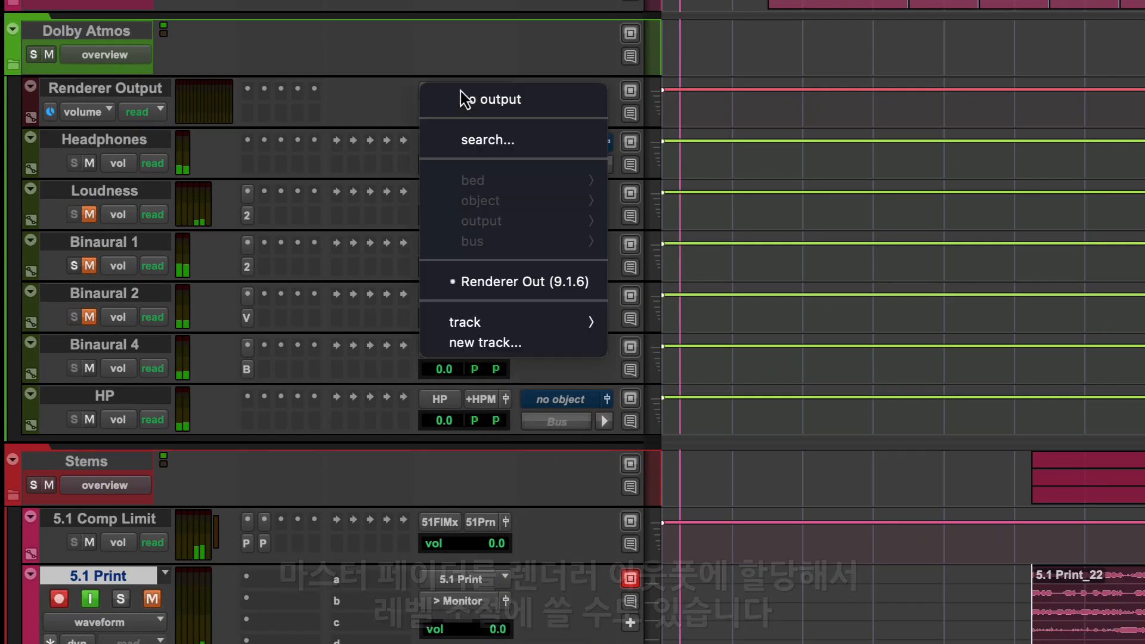
{"action": "left_click", "coordinate": [552, 284]}
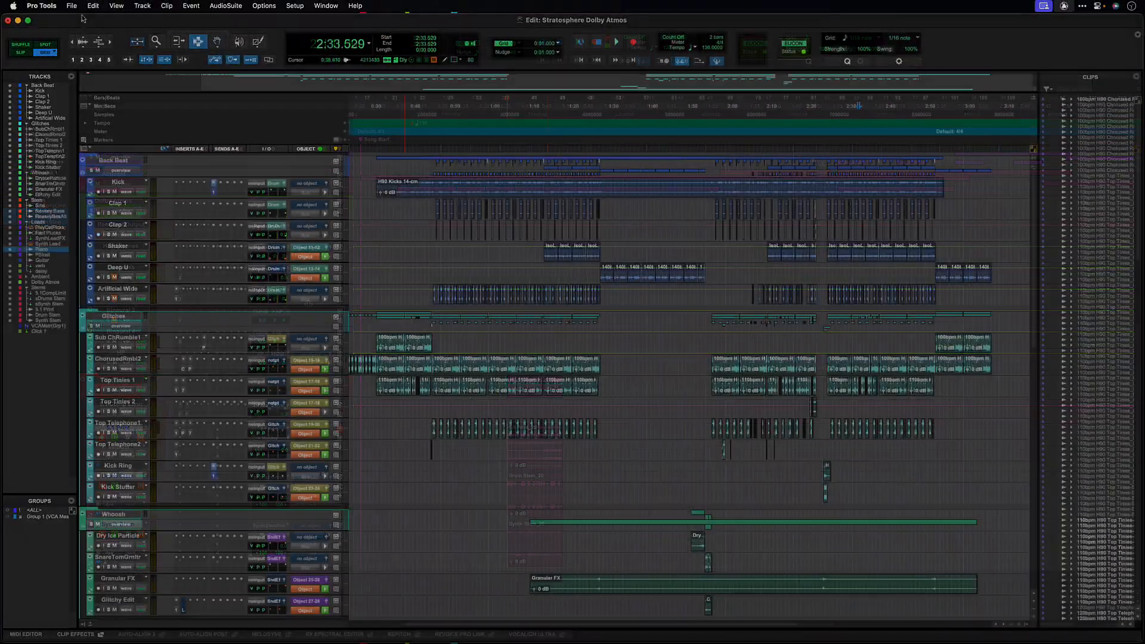
Open the Bounce Mix settings and set the file type to WAV (Dolby Atmos).
{"action": "left_click", "coordinate": [71, 6]}
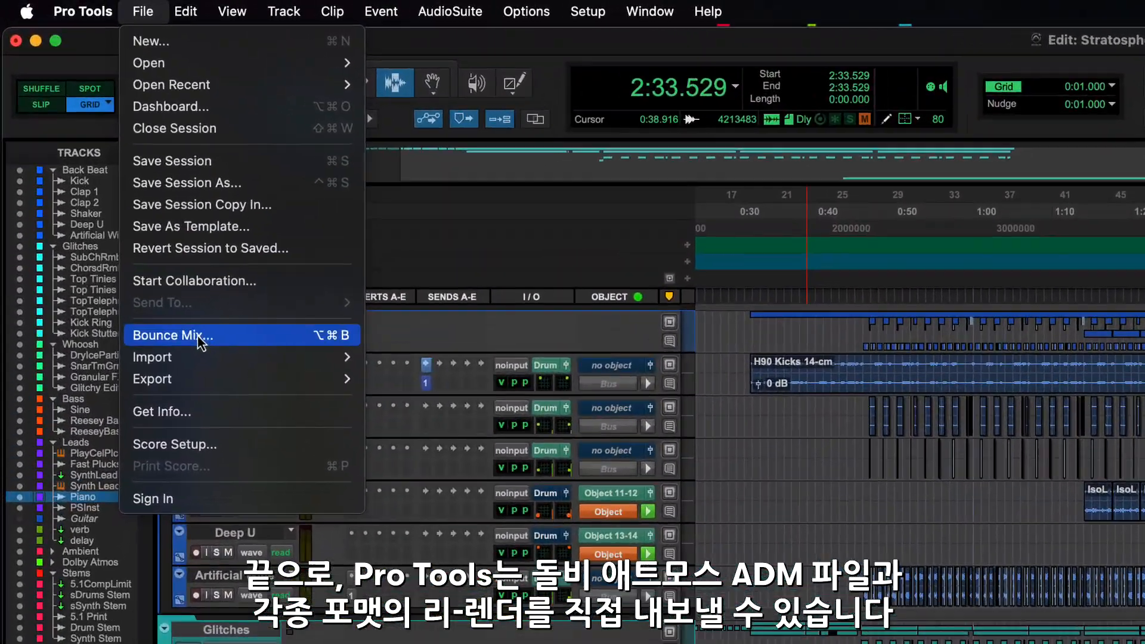
{"action": "left_click", "coordinate": [177, 296]}
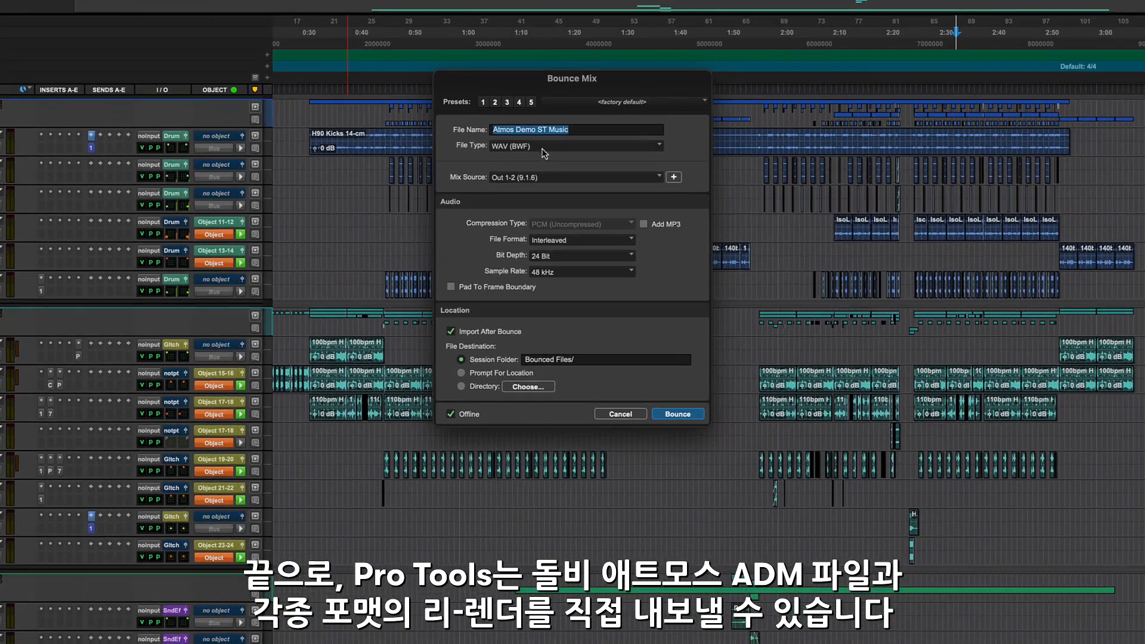
{"action": "left_click", "coordinate": [590, 176]}
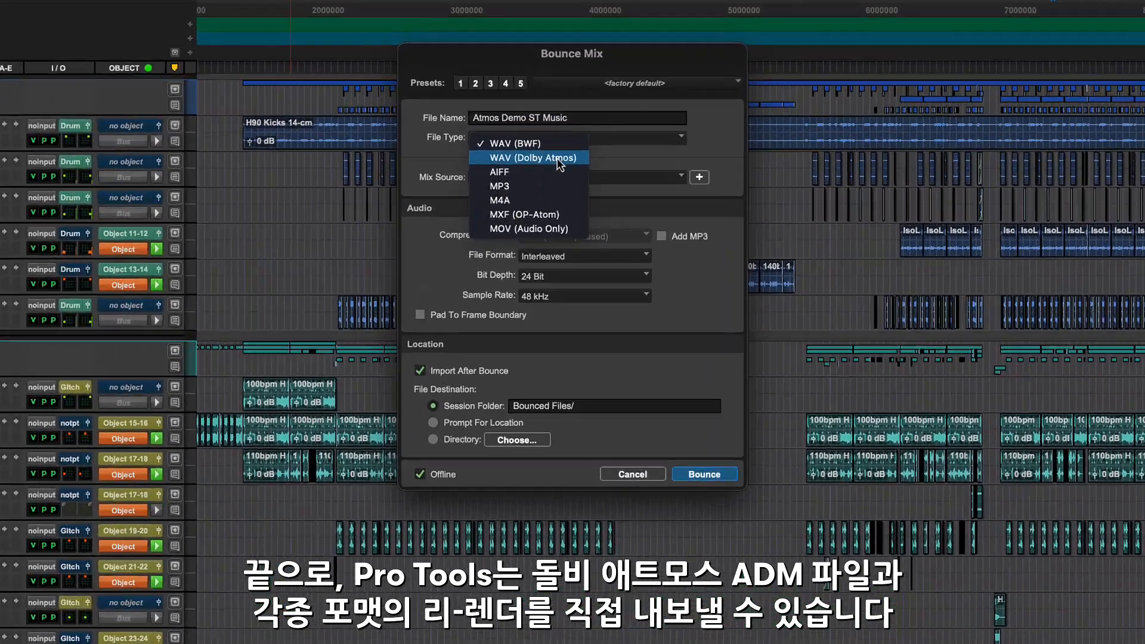
{"action": "left_click", "coordinate": [557, 159]}
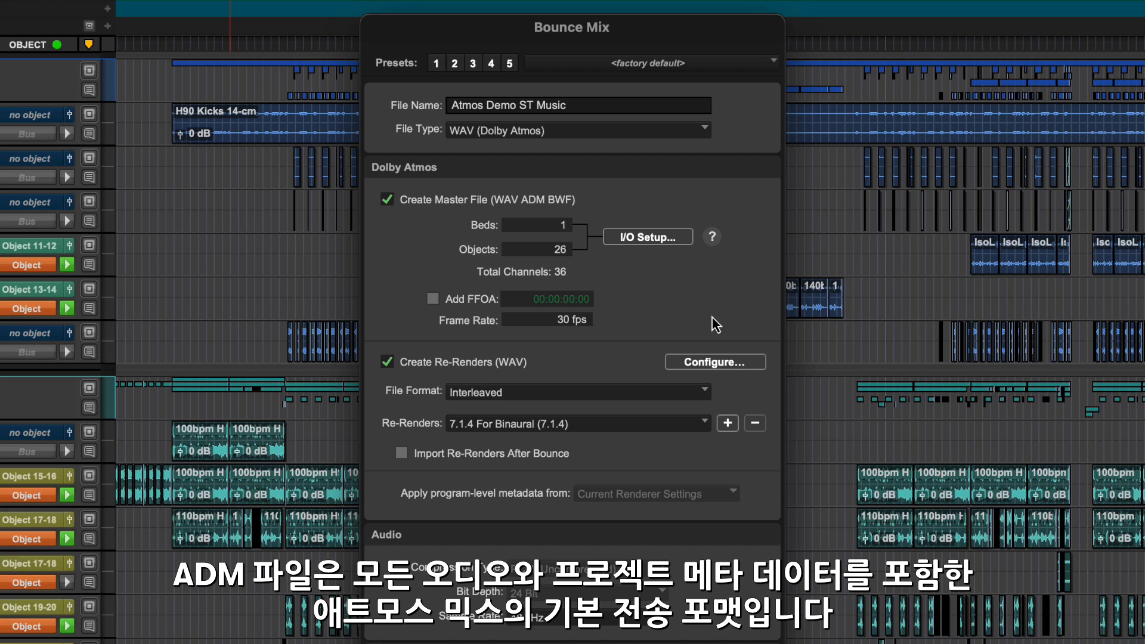
Review the included types and groups of the 7.1.4 For Binaural, Drums Stereo Stem and Synth Stero Stem re-renders, and close their configuration.
{"action": "left_click", "coordinate": [710, 361]}
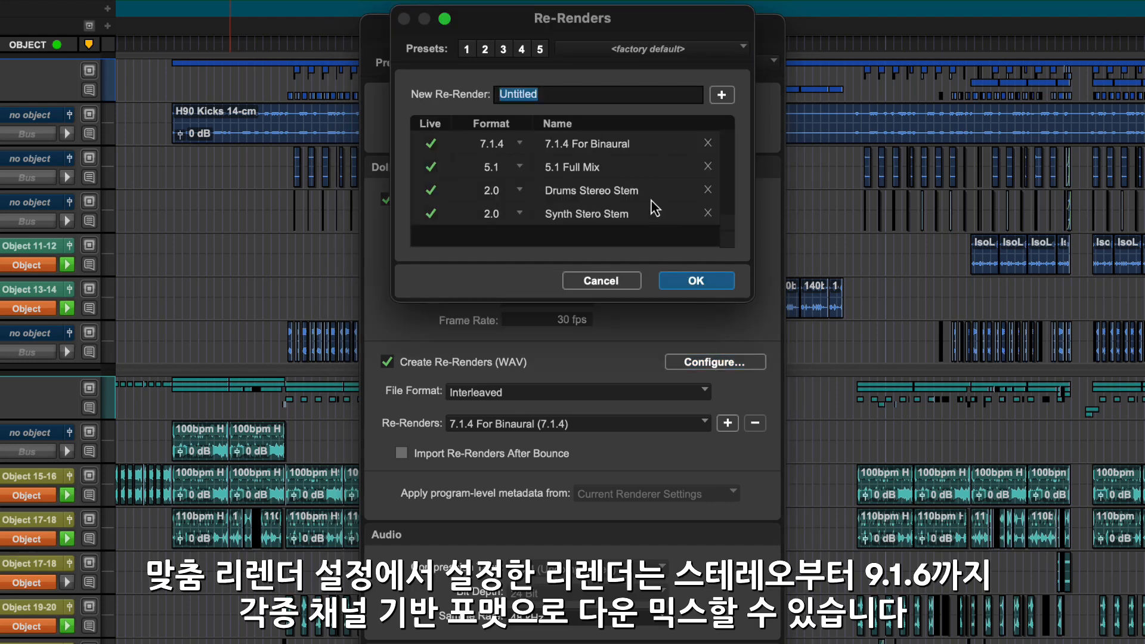
{"action": "left_click", "coordinate": [558, 146]}
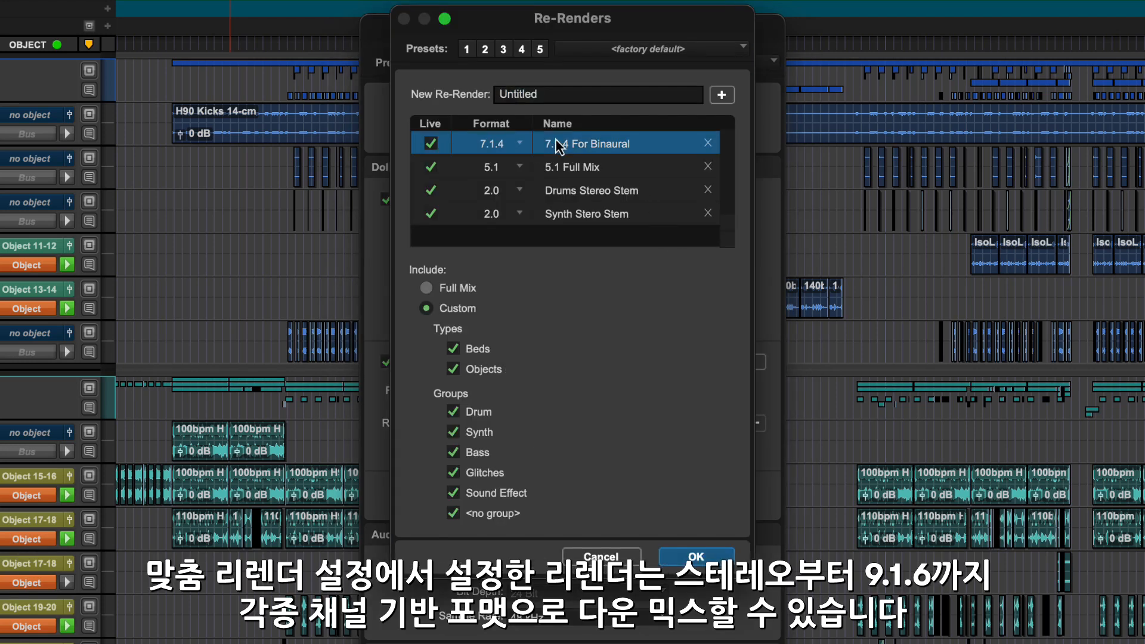
{"action": "left_click", "coordinate": [595, 191]}
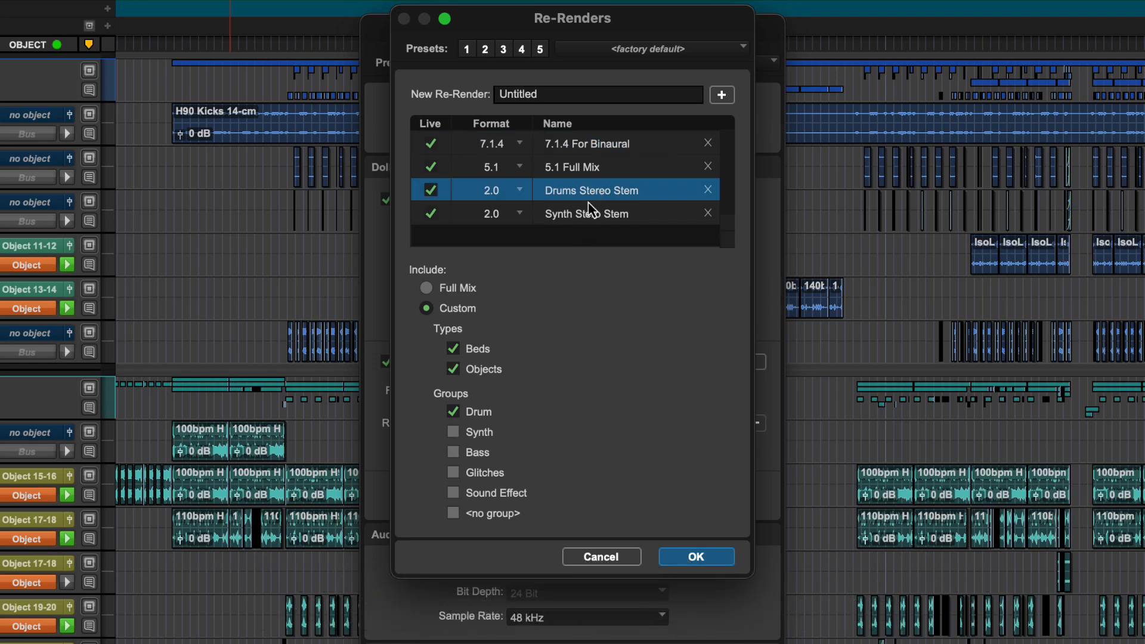
{"action": "left_click", "coordinate": [586, 212]}
{"action": "left_click", "coordinate": [596, 555]}
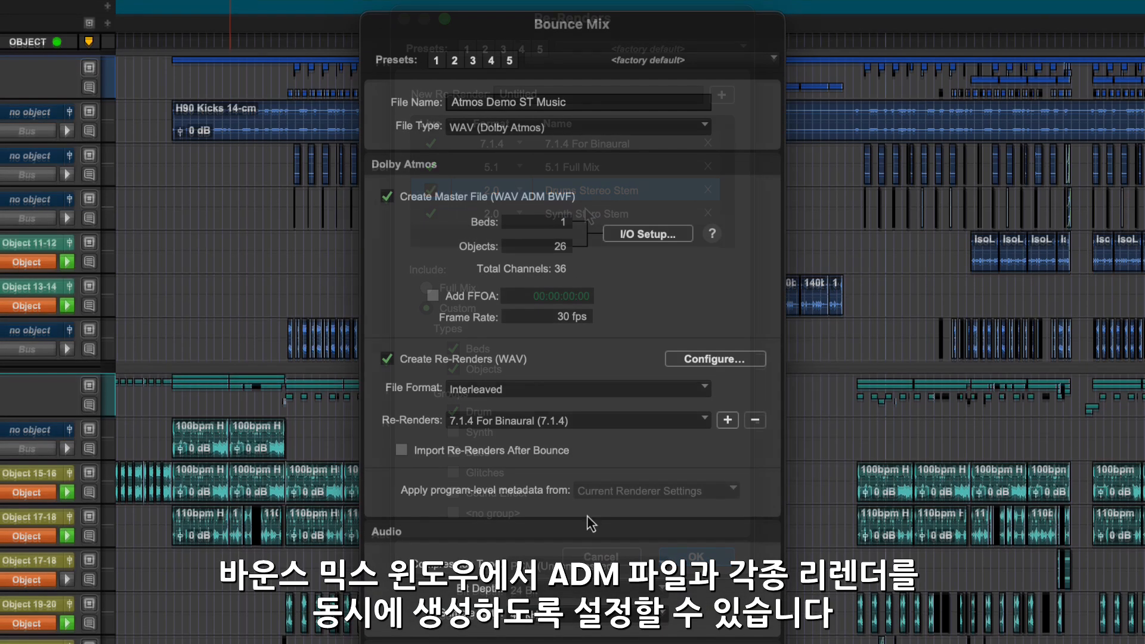
Add the 5.1 Full Mix, Drums Stereo Stem and Synth Stero Stem re-renders to the bounce.
{"action": "left_click", "coordinate": [726, 420]}
{"action": "left_click", "coordinate": [727, 421]}
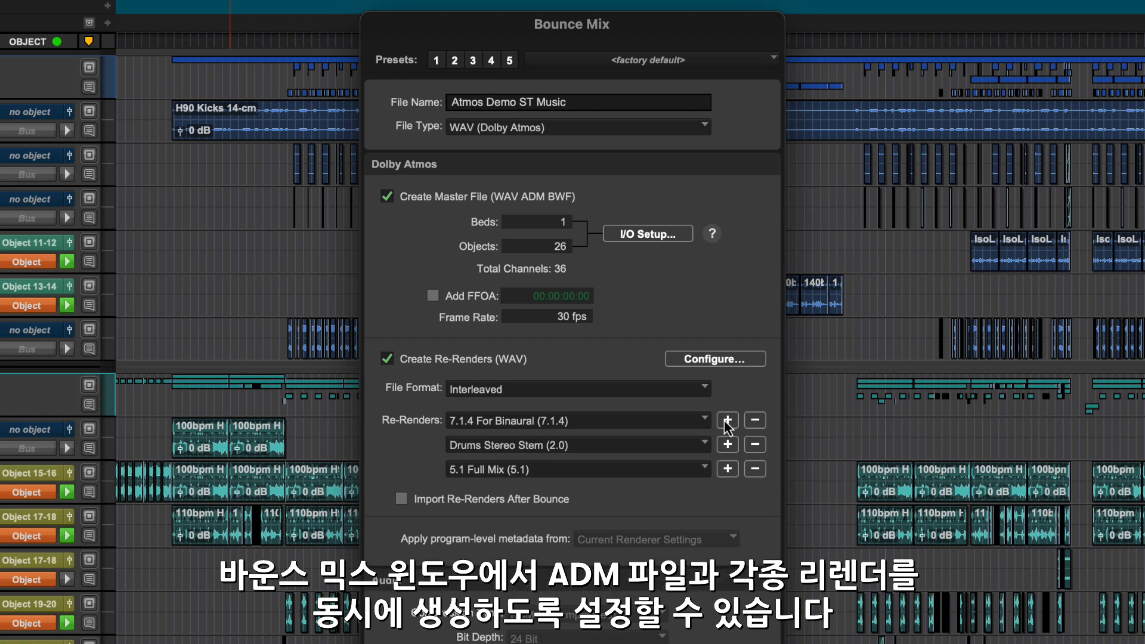
{"action": "left_click", "coordinate": [726, 421]}
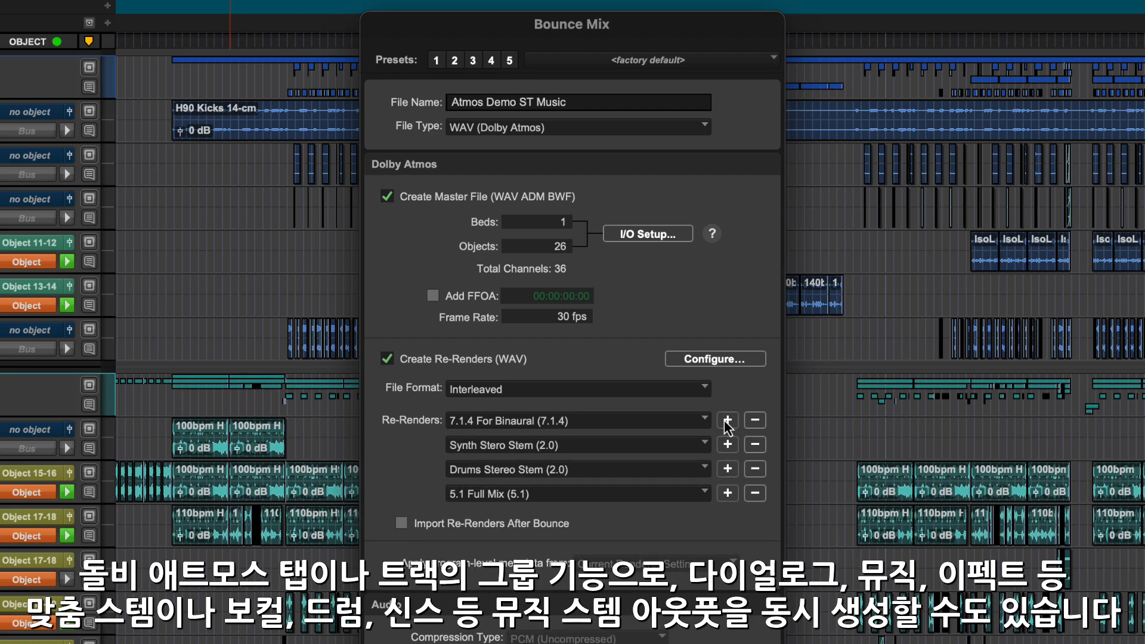
Reopen the re-render configuration and compare the included content of 5.1 Full Mix with the Drums and Synth stereo stems.
{"action": "left_click", "coordinate": [701, 359]}
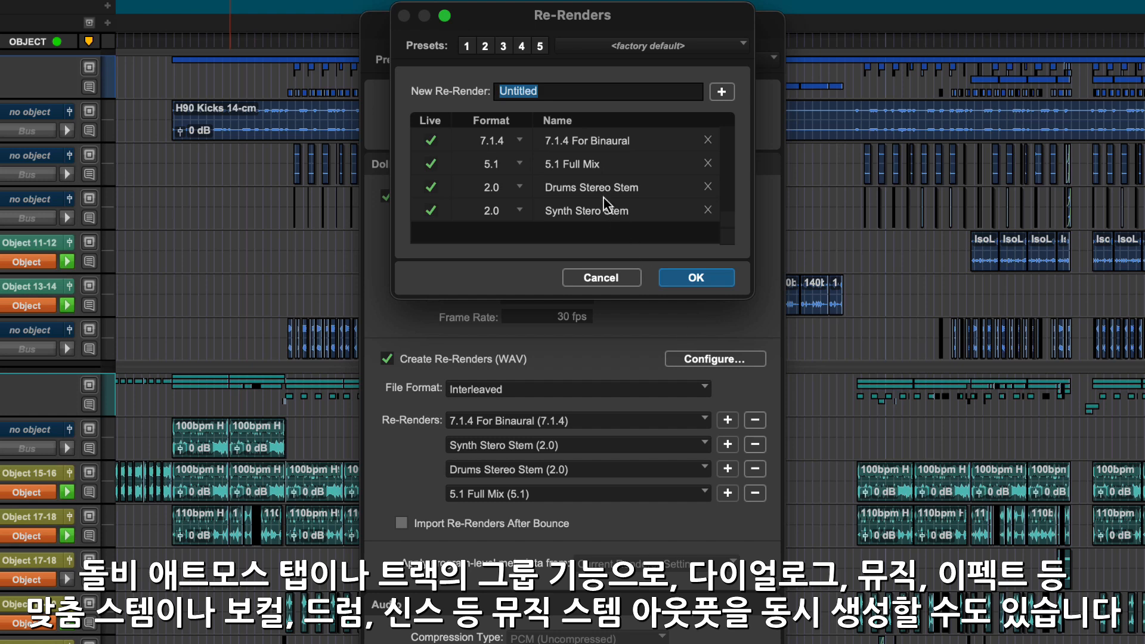
{"action": "left_click", "coordinate": [594, 169]}
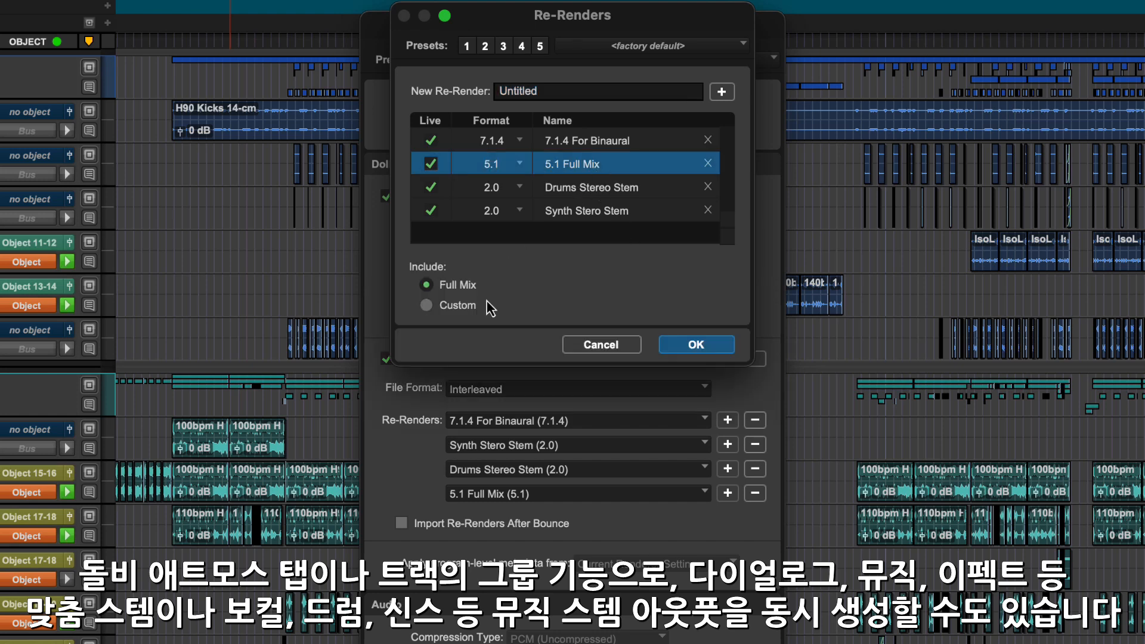
{"action": "left_click", "coordinate": [484, 303]}
{"action": "left_click", "coordinate": [571, 188]}
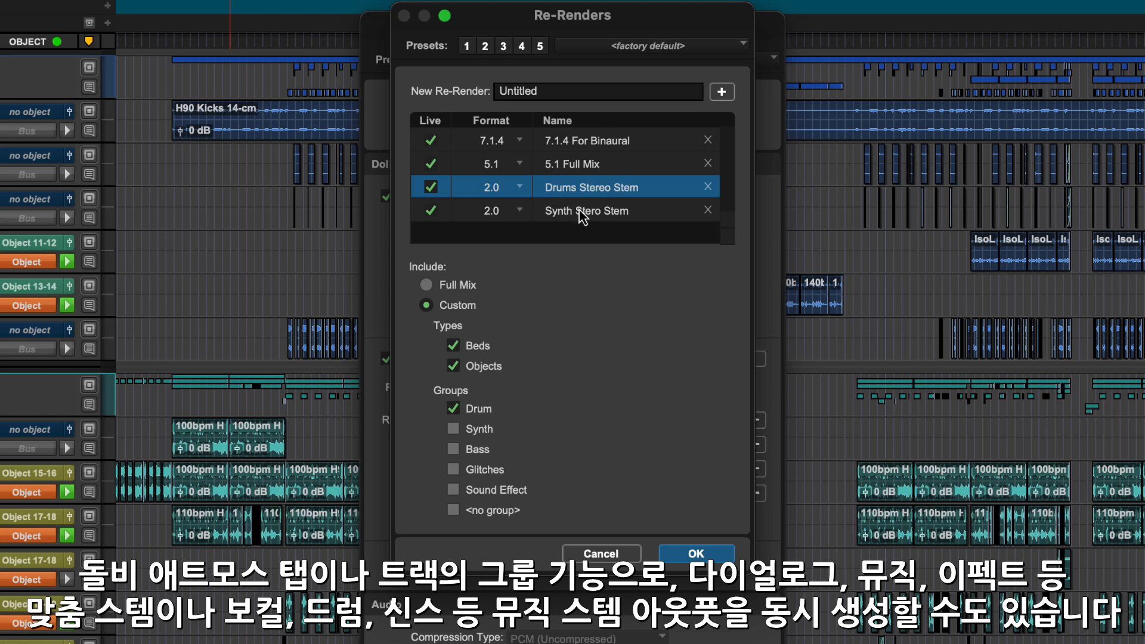
{"action": "left_click", "coordinate": [583, 216]}
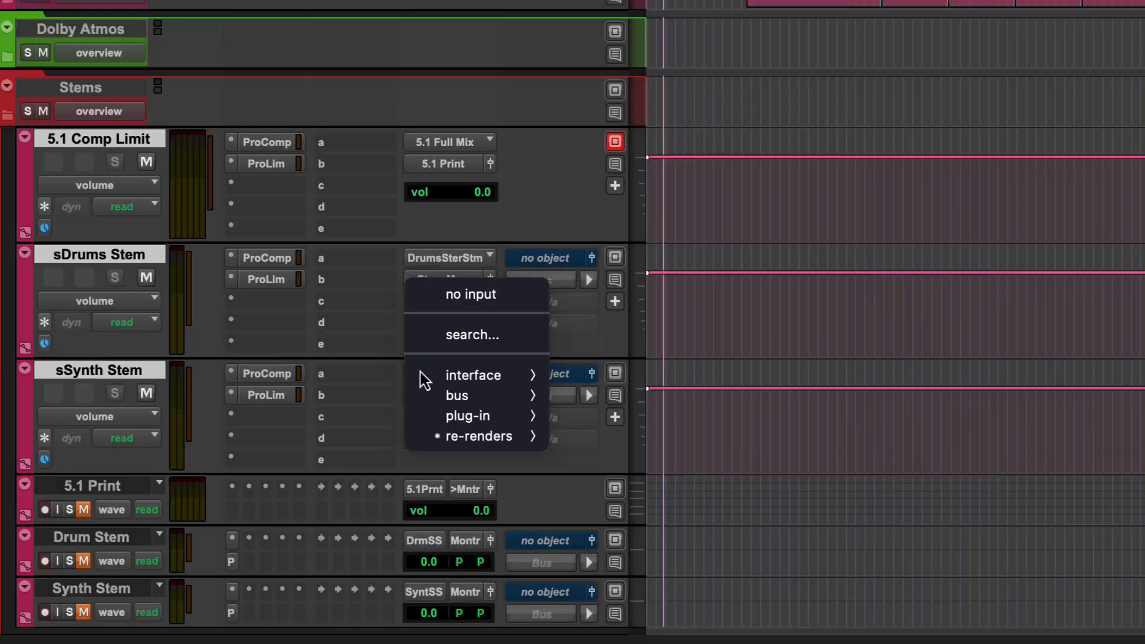
View the sSynth Stem track's re-render input choices and commit the selected stem tracks offline with volume, mute and pan automation rendered.
{"action": "mouse_move", "coordinate": [497, 444]}
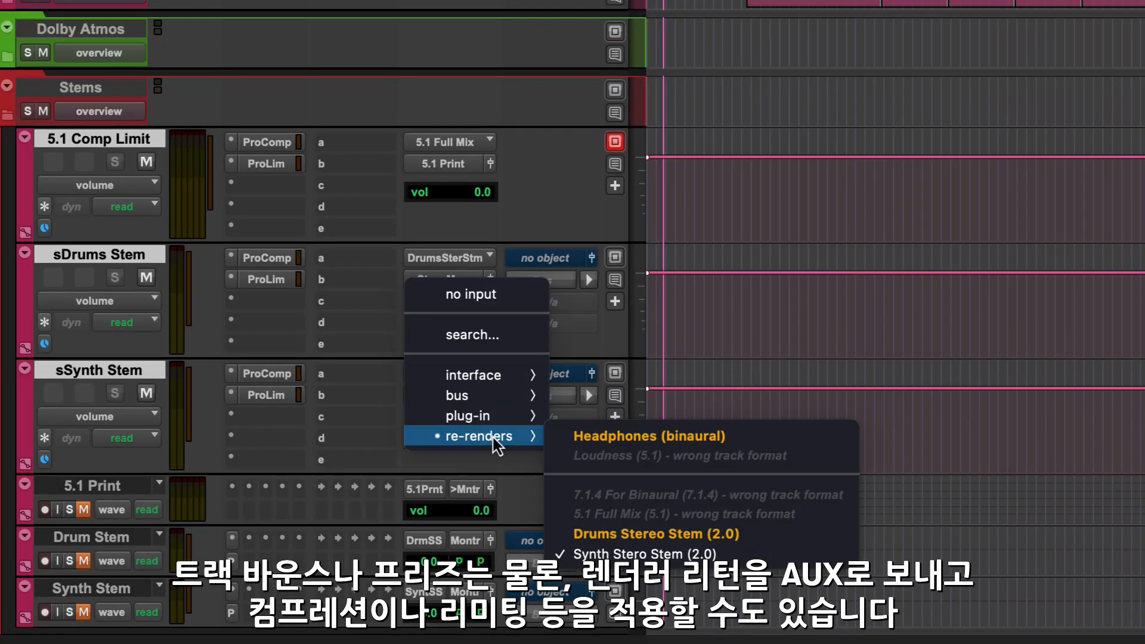
{"action": "left_click", "coordinate": [369, 409]}
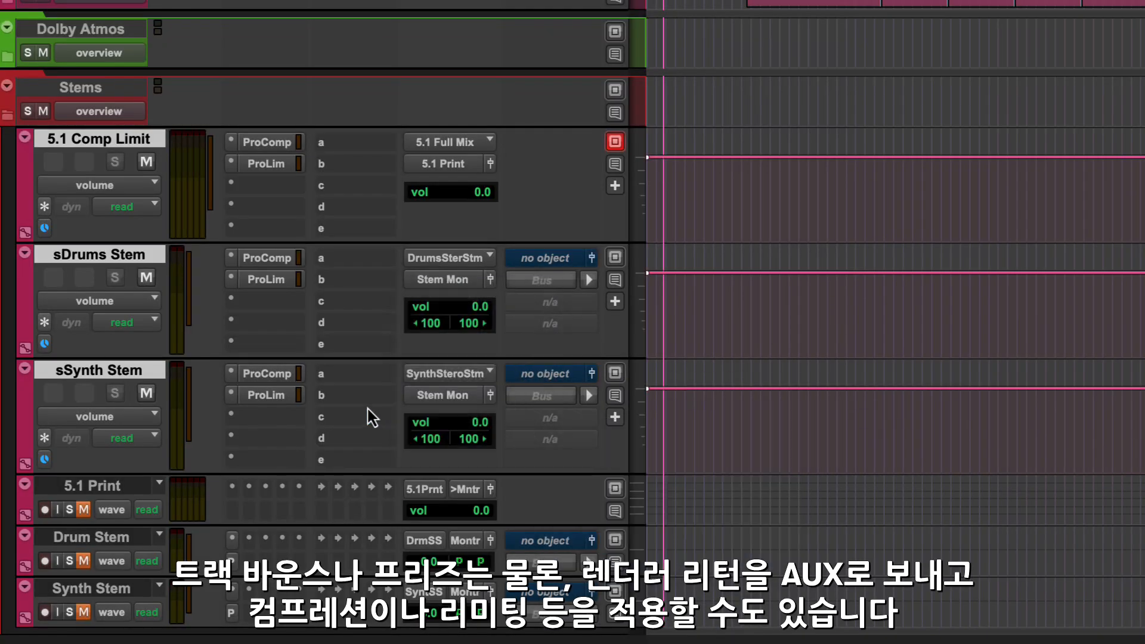
{"action": "right_click", "coordinate": [121, 261]}
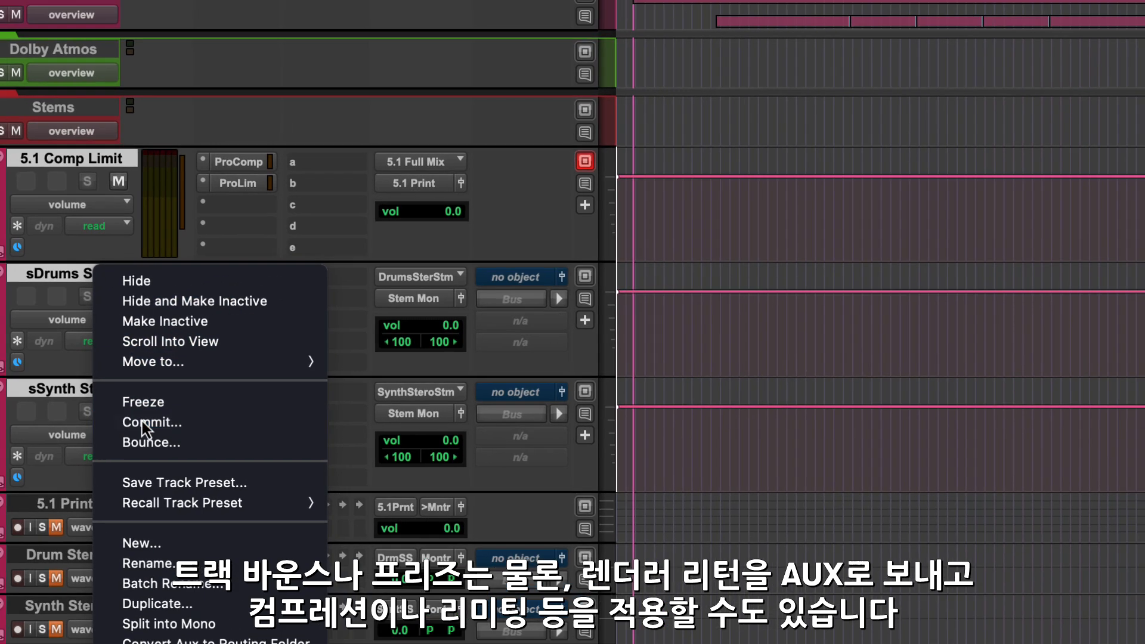
{"action": "left_click", "coordinate": [171, 404]}
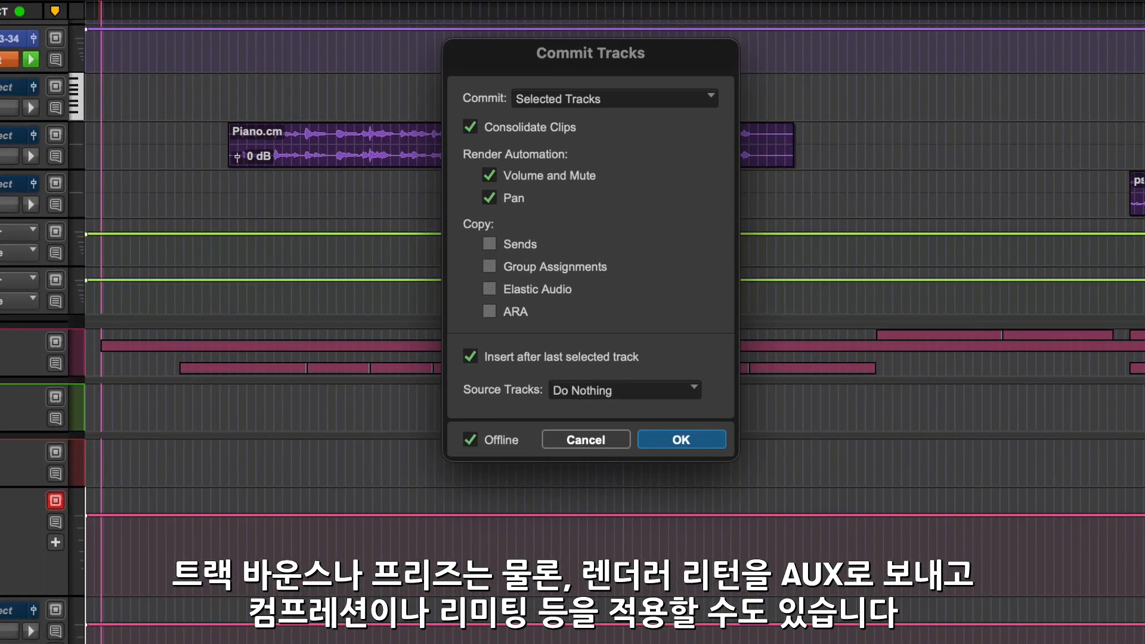
{"action": "key", "text": "Return"}
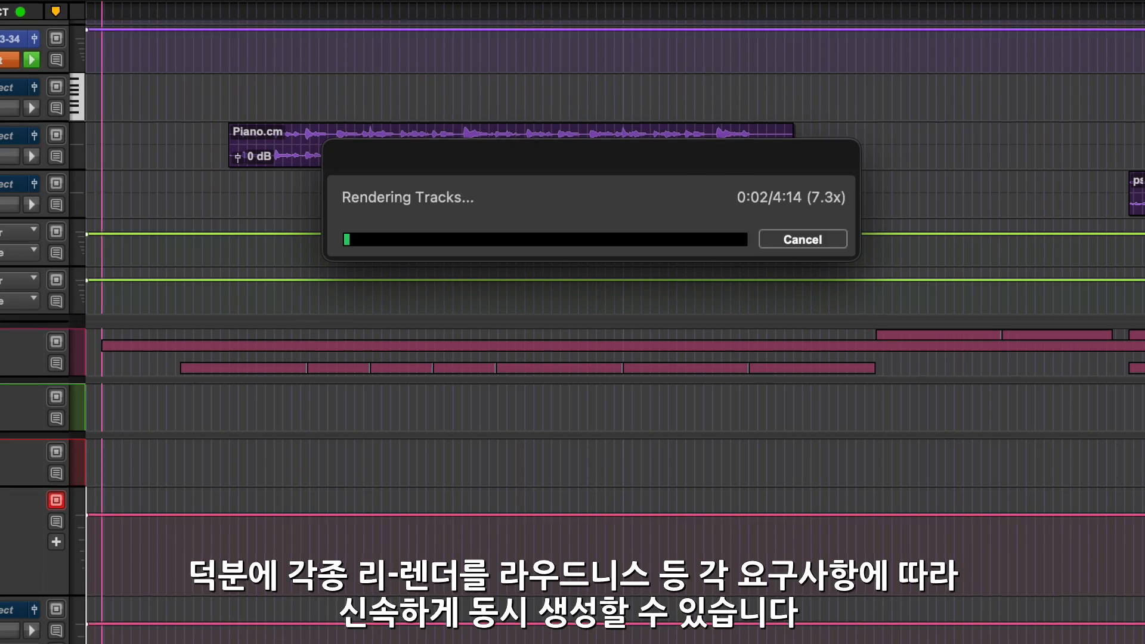